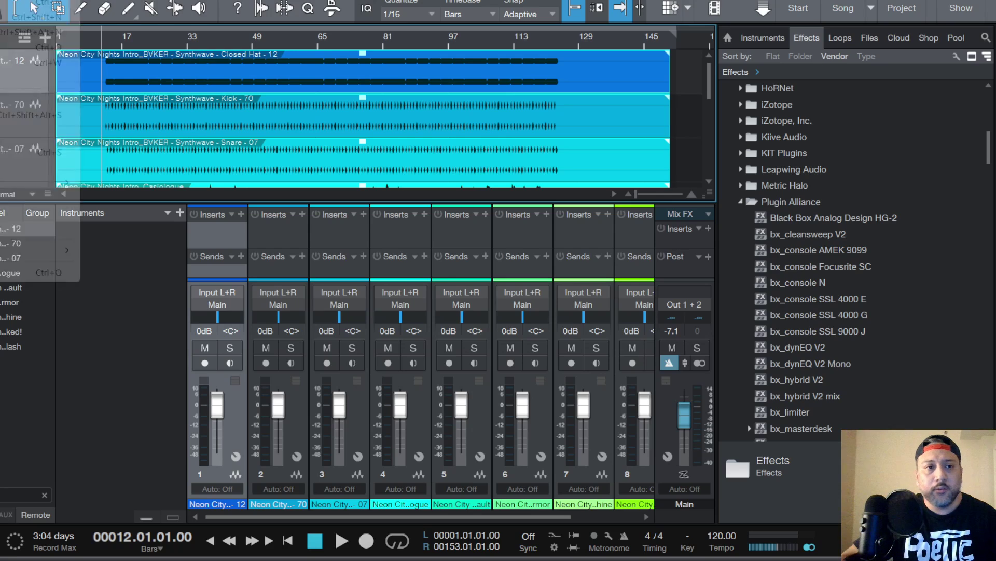
Step: Save the current song
click(10, 152)
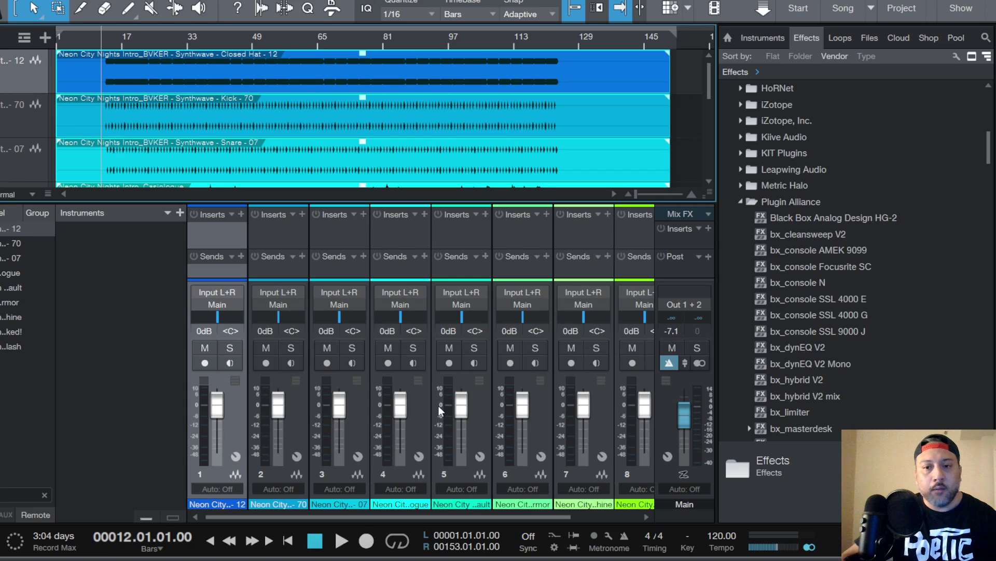
Step: Switch to OBS, mute the Mic/Aux audio source, and return to Studio One
mouse_move(756, 559)
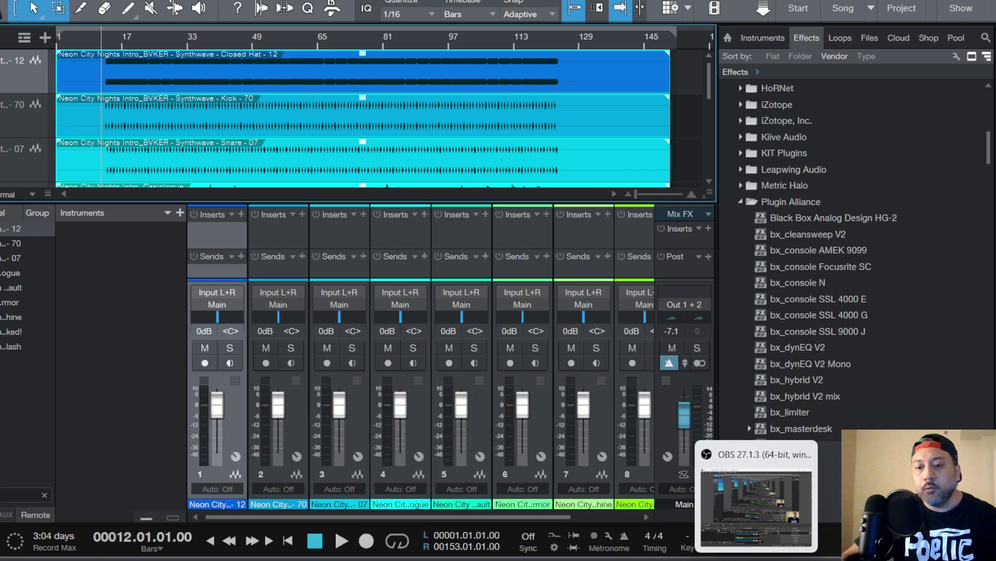
click(756, 506)
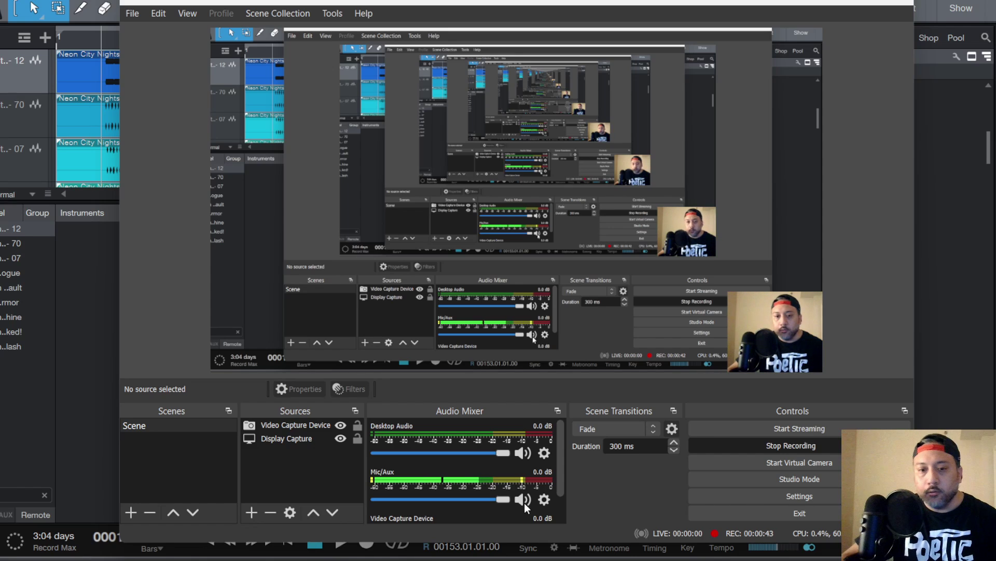
click(523, 499)
click(830, 0)
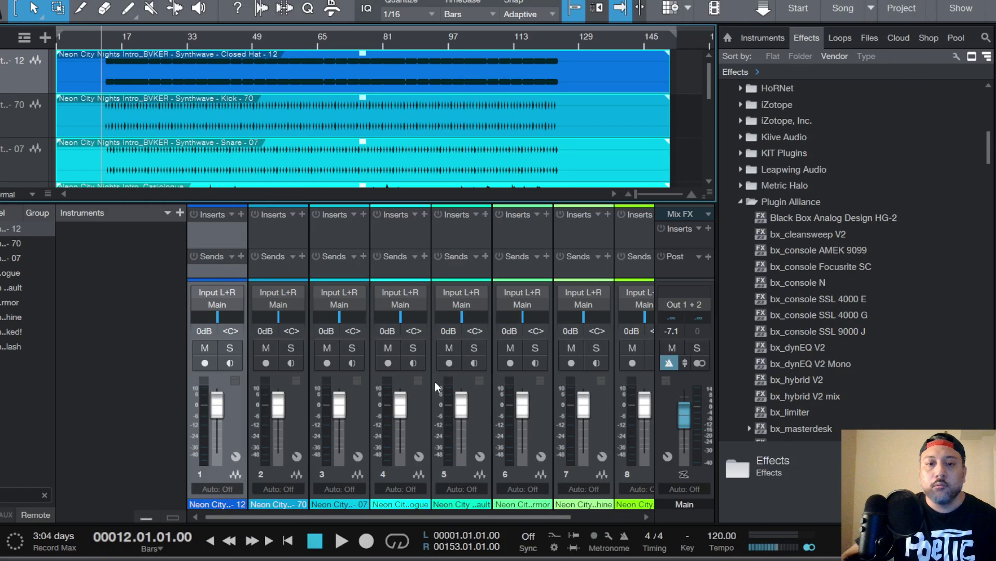
Step: Play the unprocessed song briefly from bar 12, stop playback, and select the vybeNoiseSplash channel
key(space)
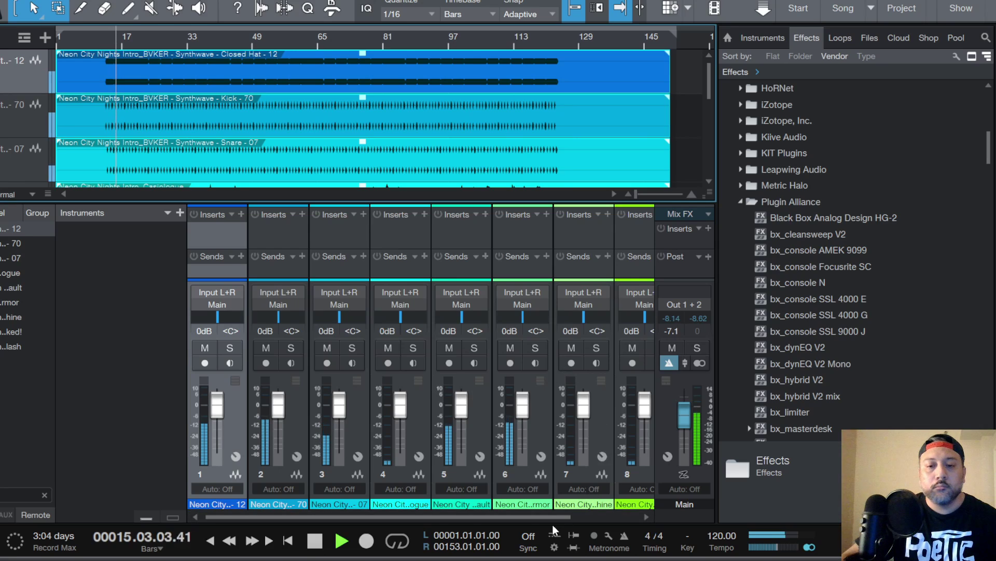
drag(551, 521, 659, 515)
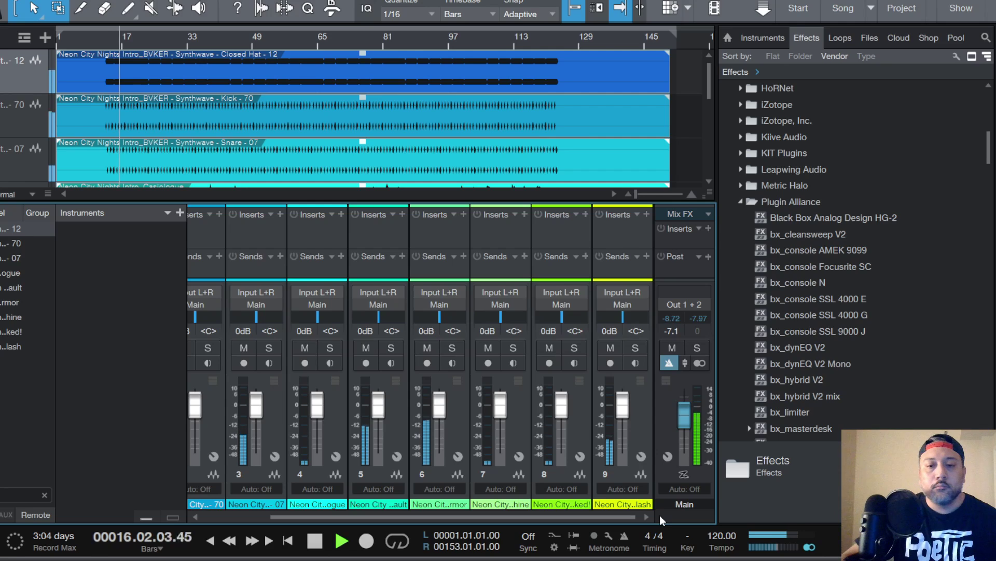
key(space)
click(614, 231)
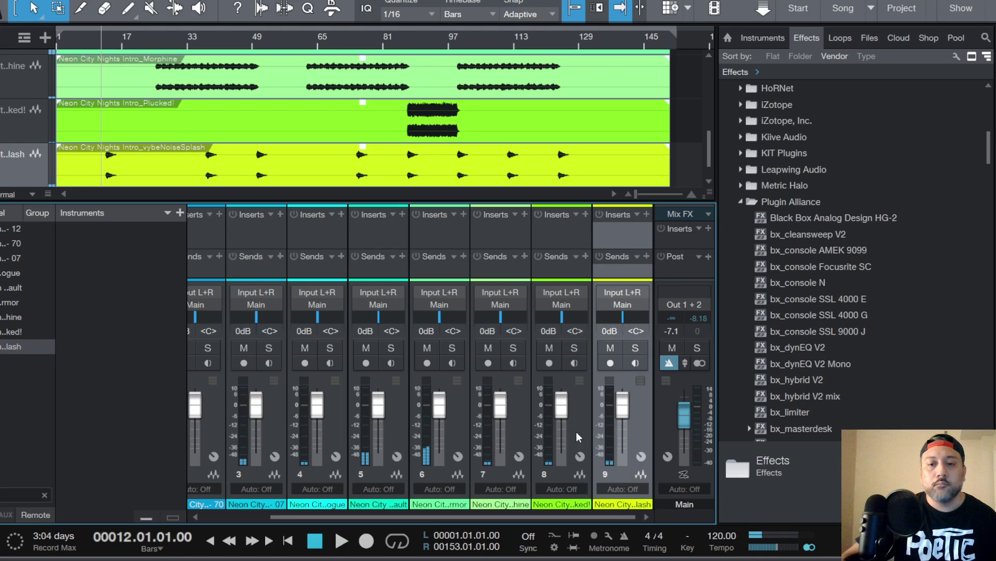
Step: Switch to OBS, unmute the Mic/Aux audio source, and return to Studio One
key(alt+Tab)
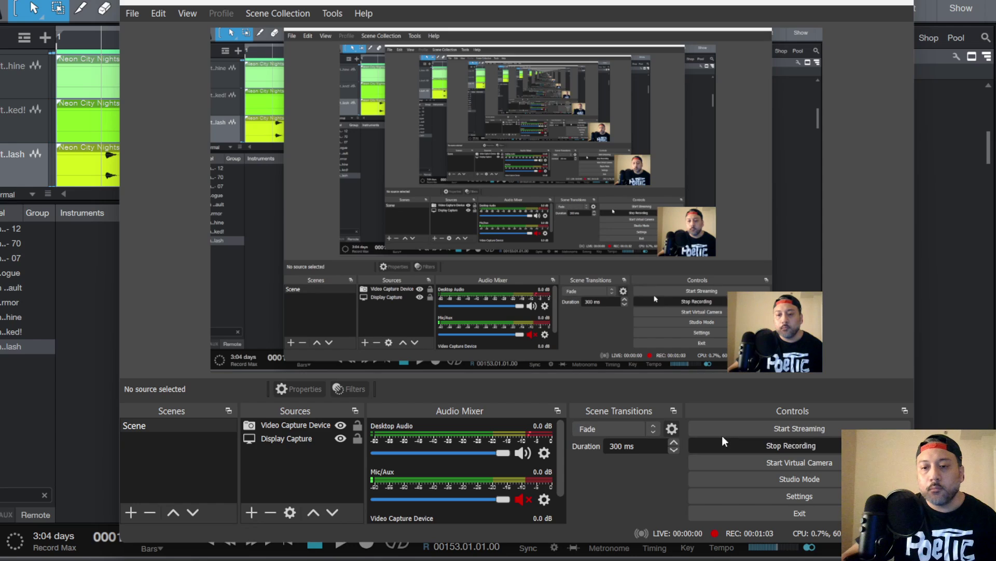
click(523, 500)
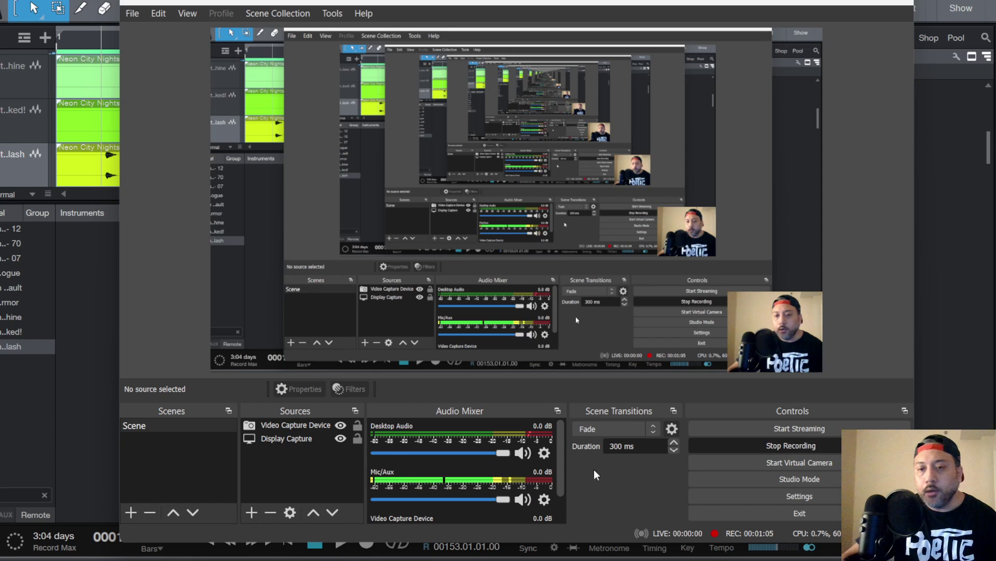
key(alt+Tab)
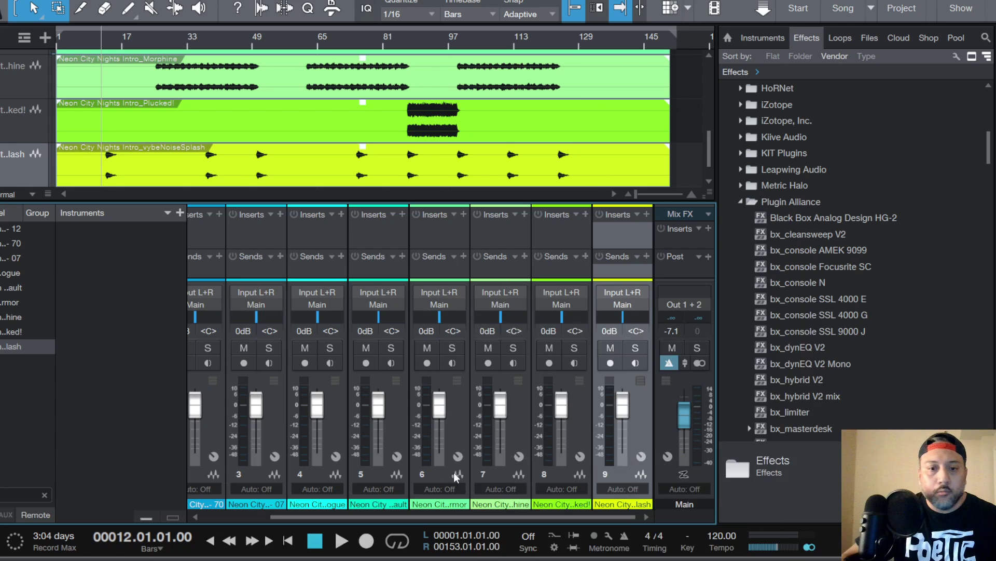
Step: Select all nine mixer channels and insert the bx_console SSL 9000 J plug-in on them together
drag(579, 516, 384, 508)
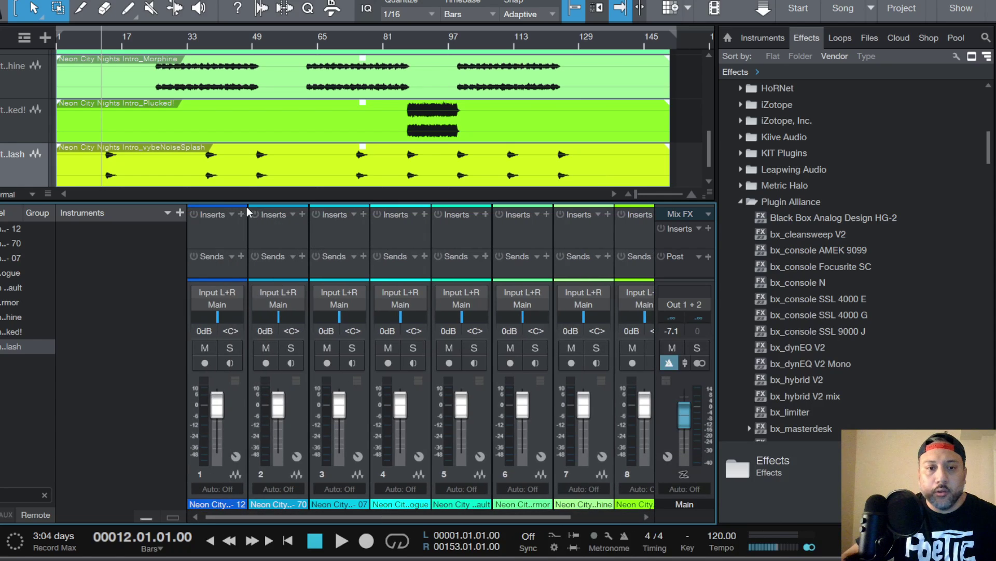
click(249, 270)
drag(562, 516, 640, 522)
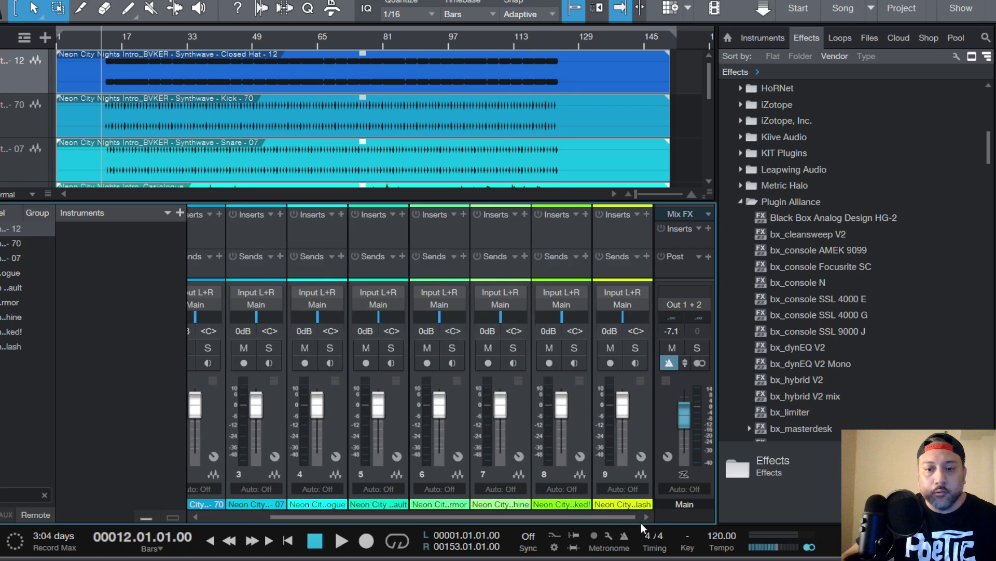
click(624, 232)
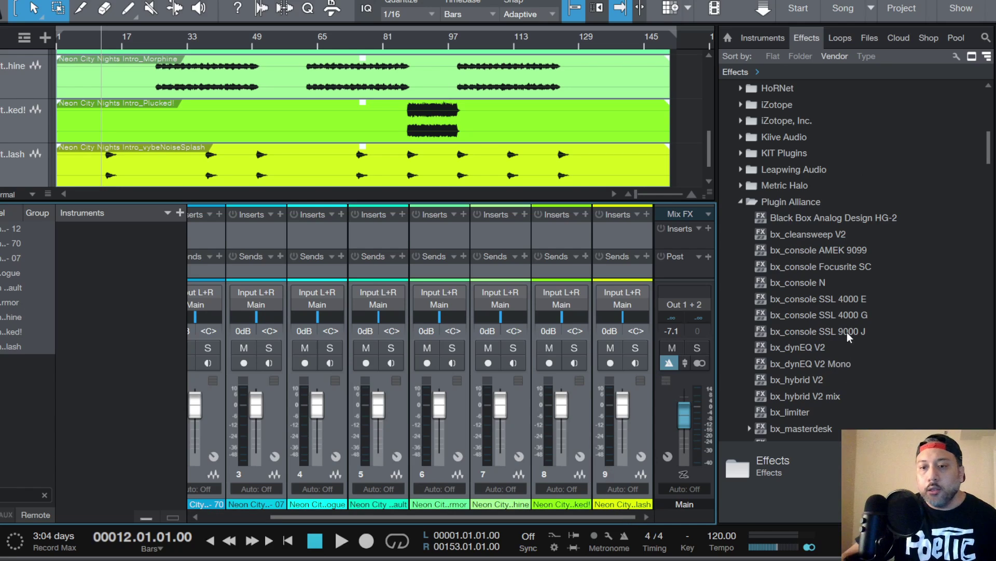
drag(847, 332, 625, 233)
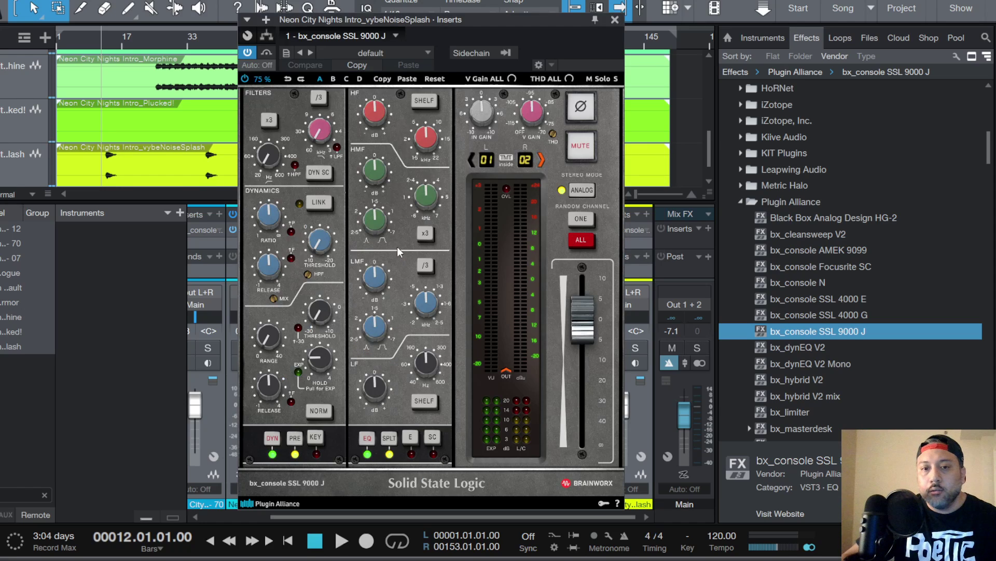
Step: Randomize the channel numbers of all bx_console SSL 9000 J instances, accept the warning, and close the plug-in window
click(582, 240)
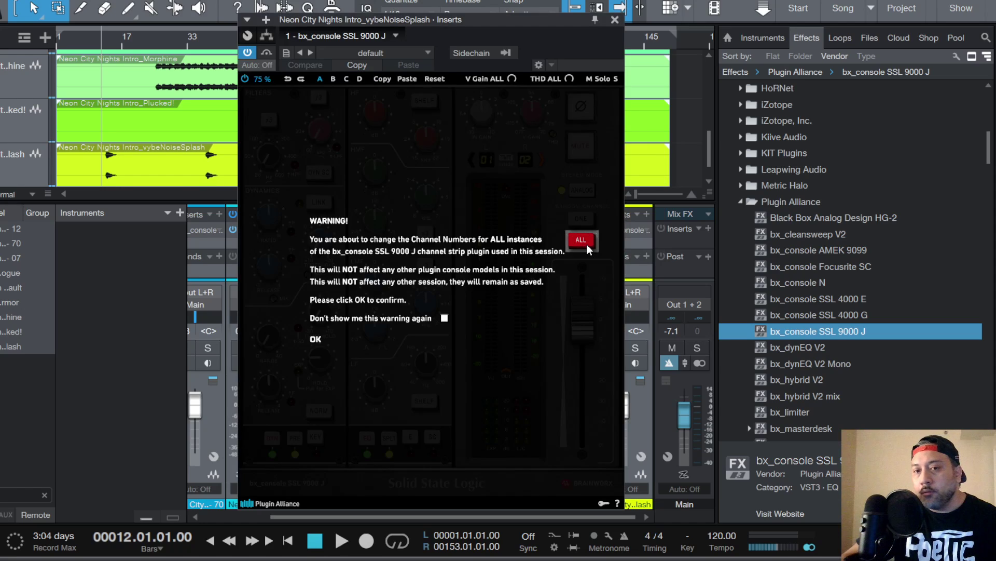
click(316, 340)
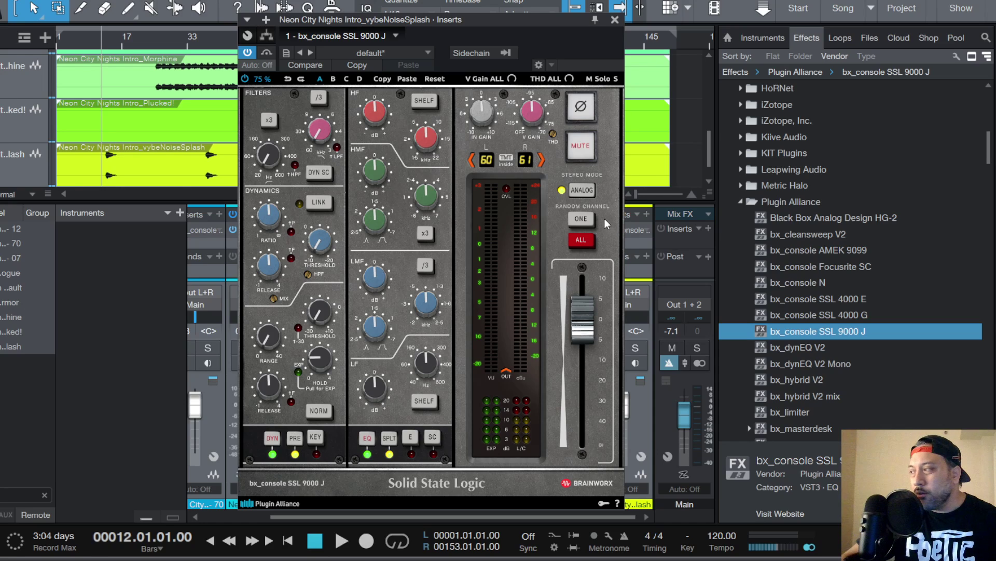
click(616, 23)
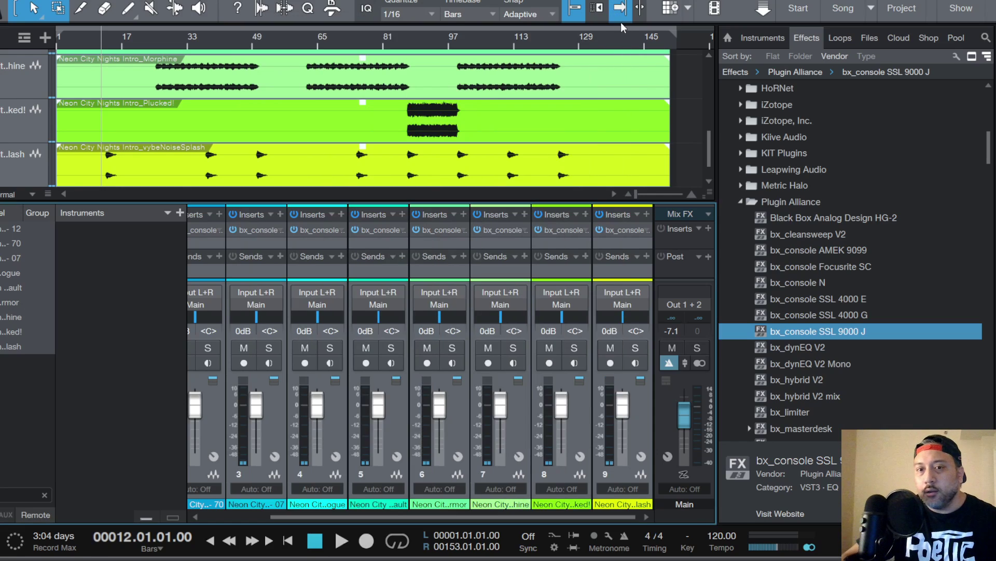
Step: Add Brit Console as the Mix FX on the Main channel and move its window clear of the mixer
click(702, 213)
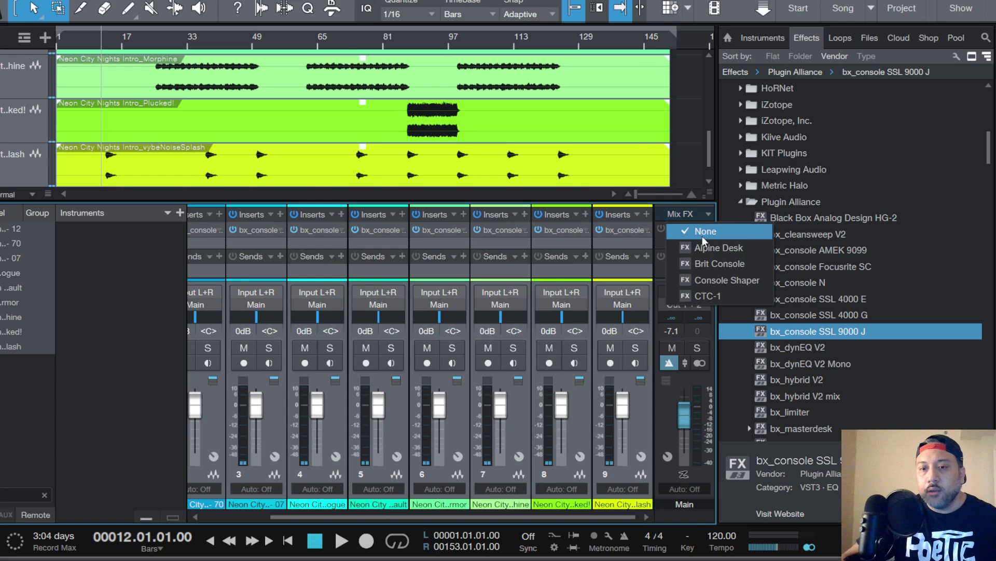
click(702, 262)
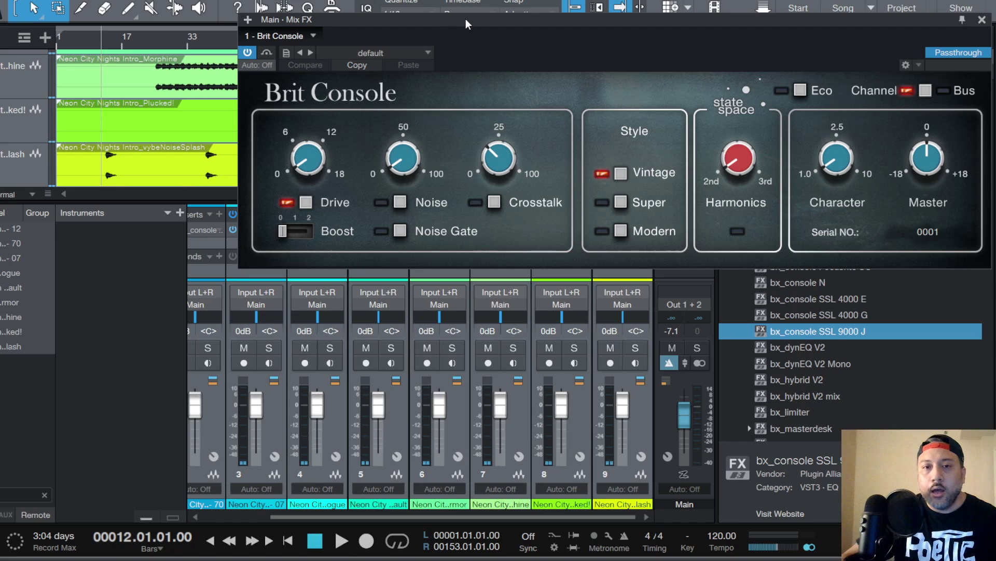
drag(462, 21, 279, 34)
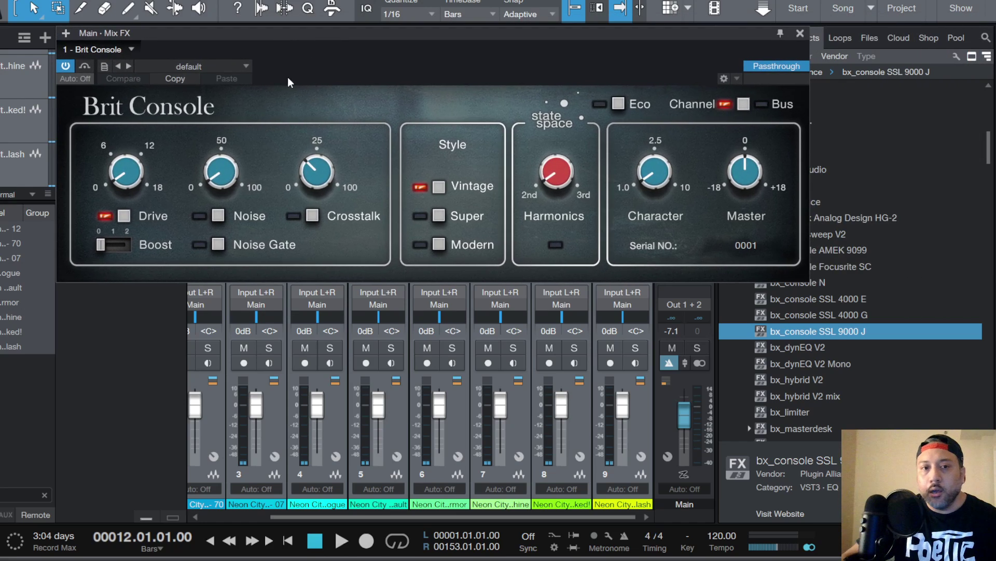
Step: Load the Vigilante SSL 9000 J preset in Brit Console, recheck its settings, and close its window
click(233, 65)
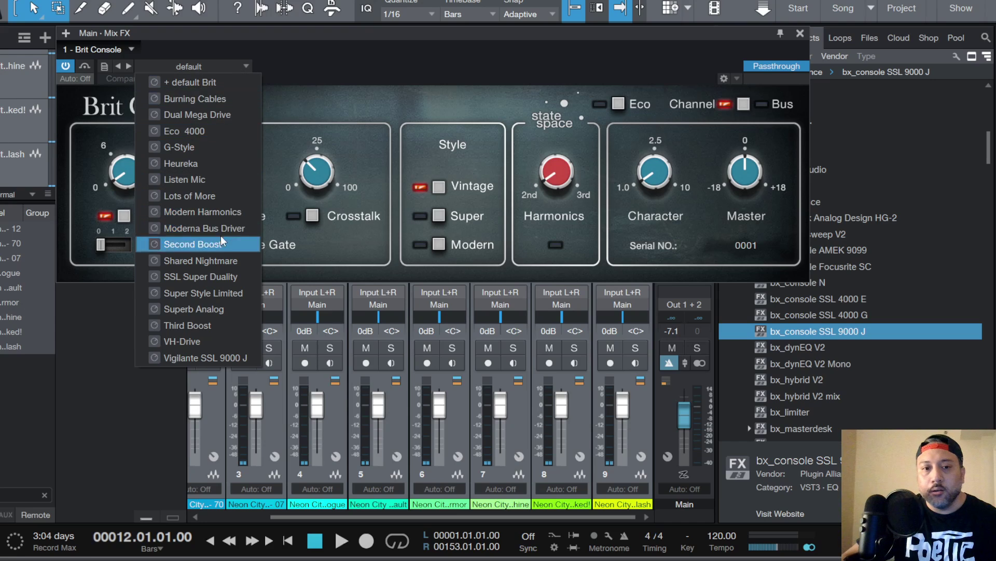
click(228, 357)
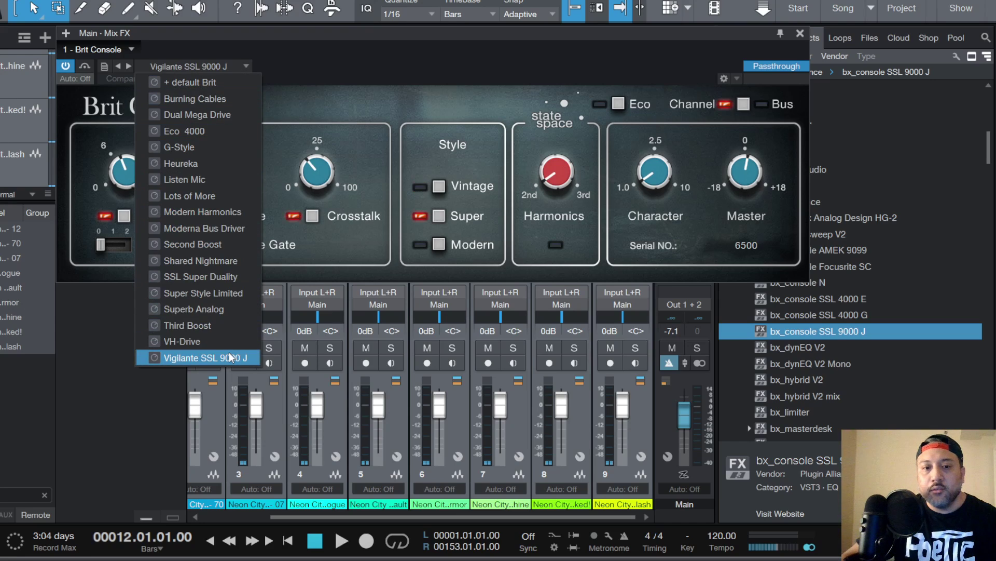
click(230, 357)
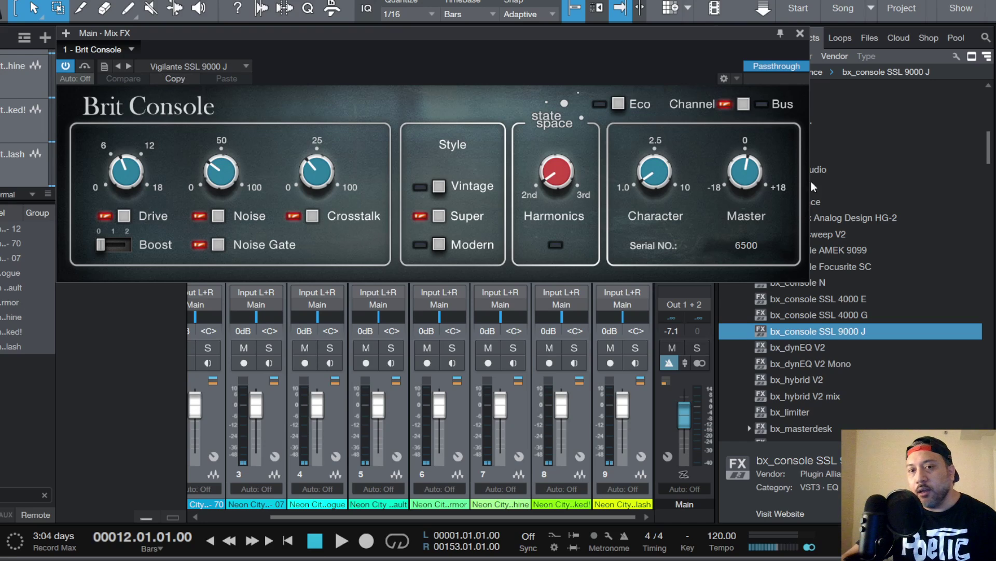
click(799, 36)
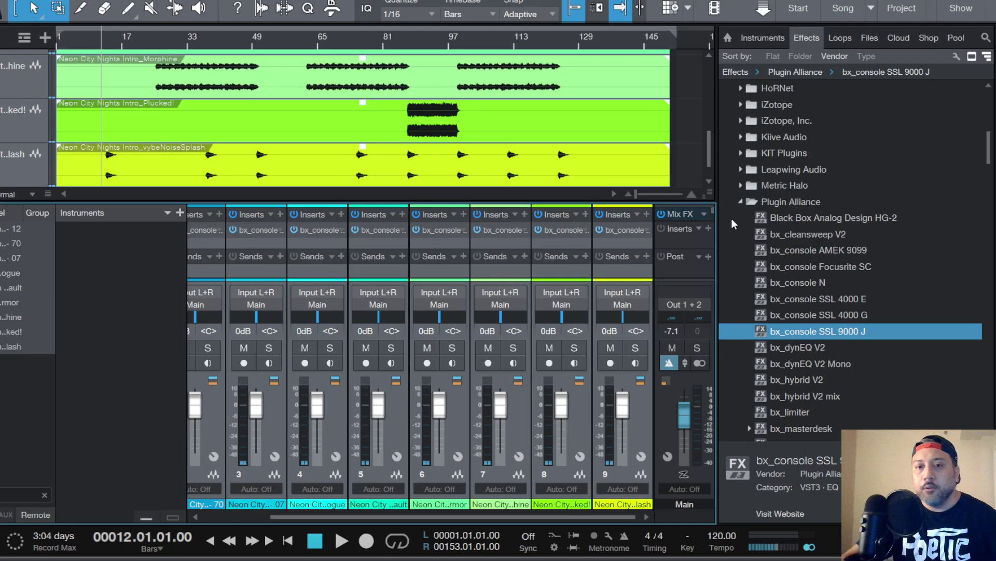
click(694, 215)
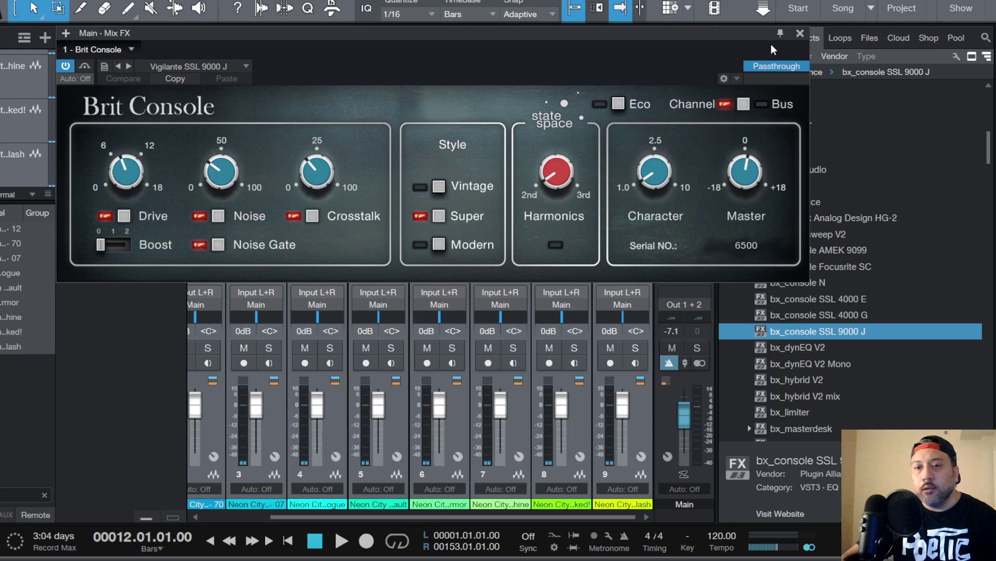
click(800, 34)
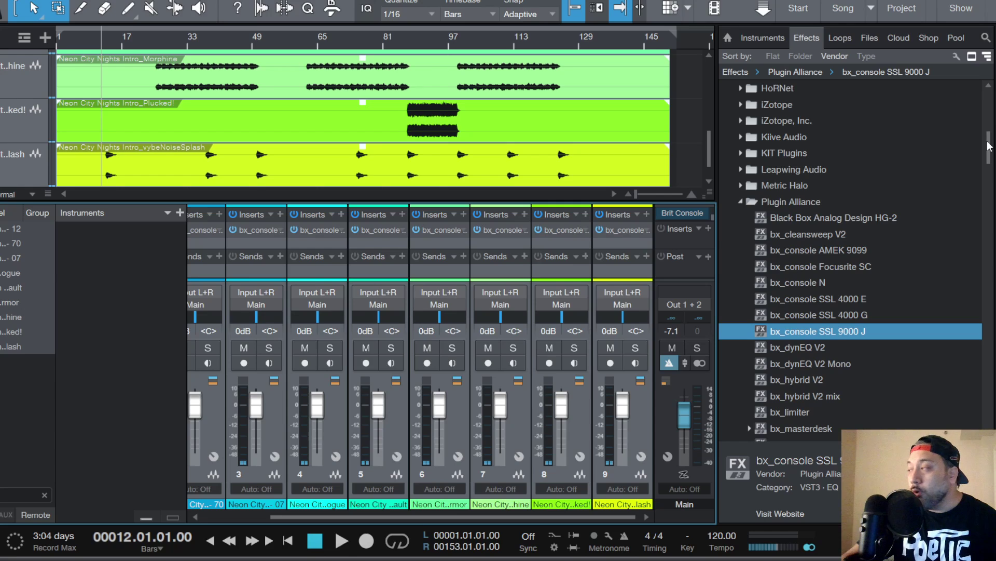
Step: Insert SSL Native Bus Compressor 2 from the SSL effects folder on the Main channel
drag(988, 145, 990, 399)
click(867, 256)
drag(868, 256, 688, 243)
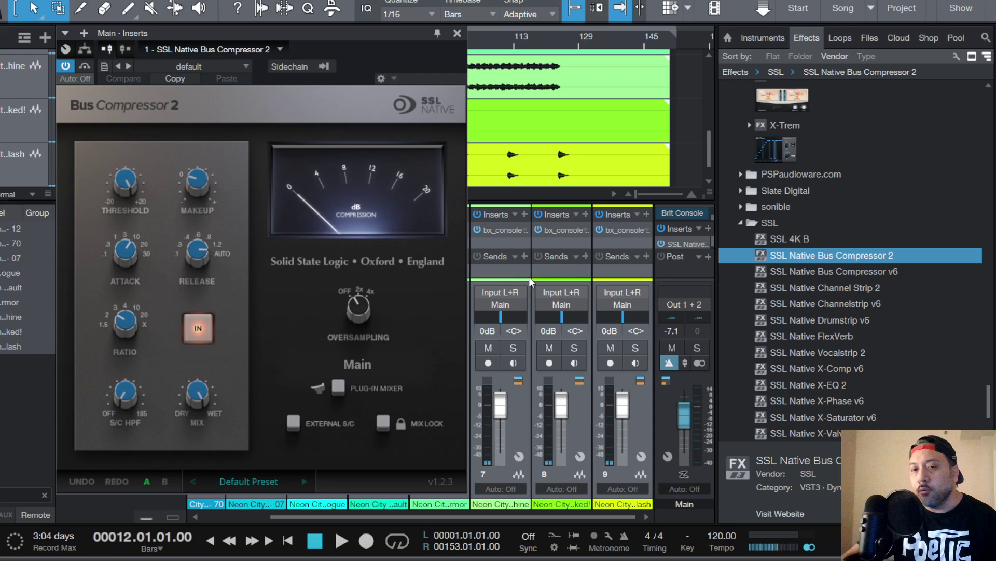
Step: Change the oversampling setting of the bus compressor on Main and close the plug-in window
click(357, 310)
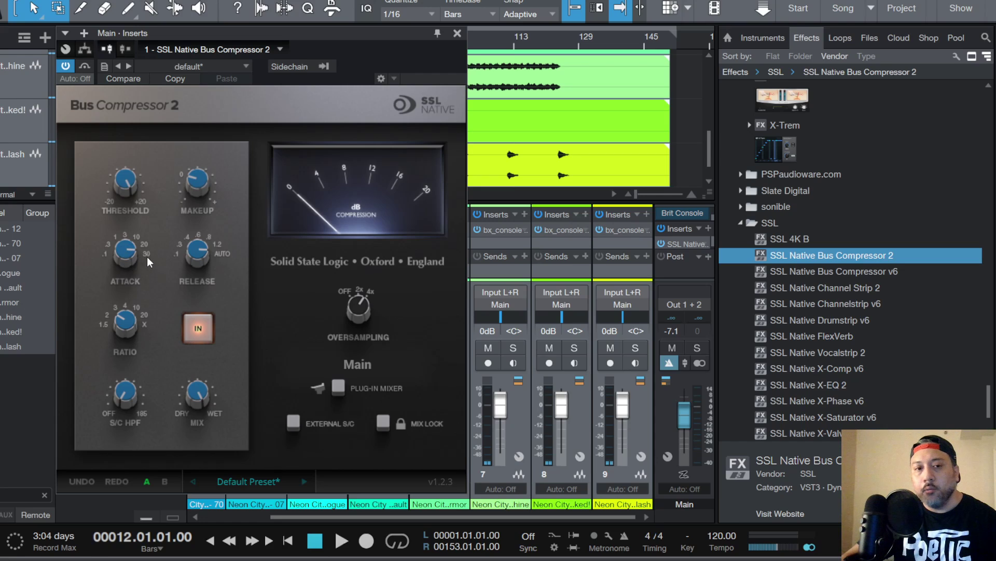
scroll(201, 255, down, 6)
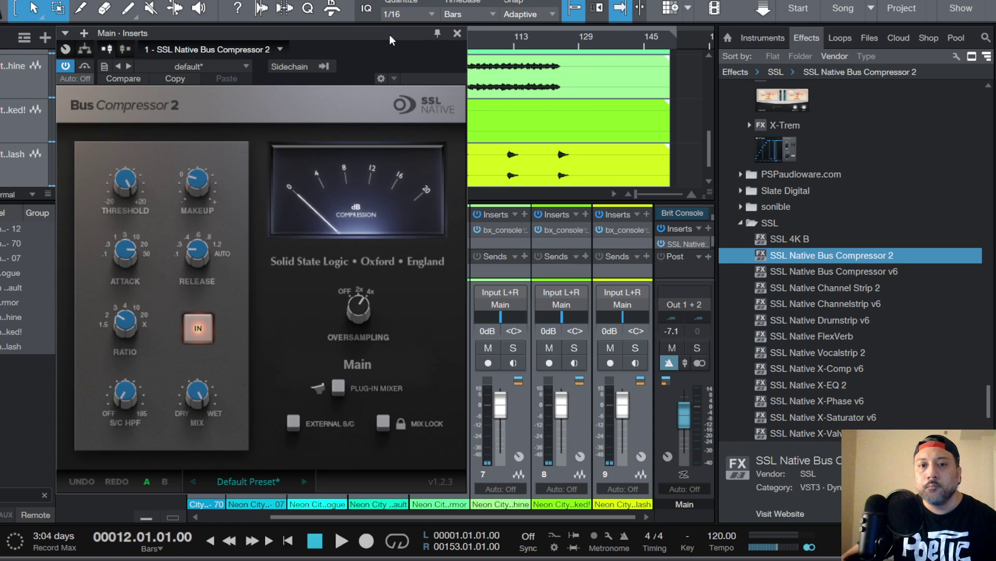
drag(389, 35, 509, 45)
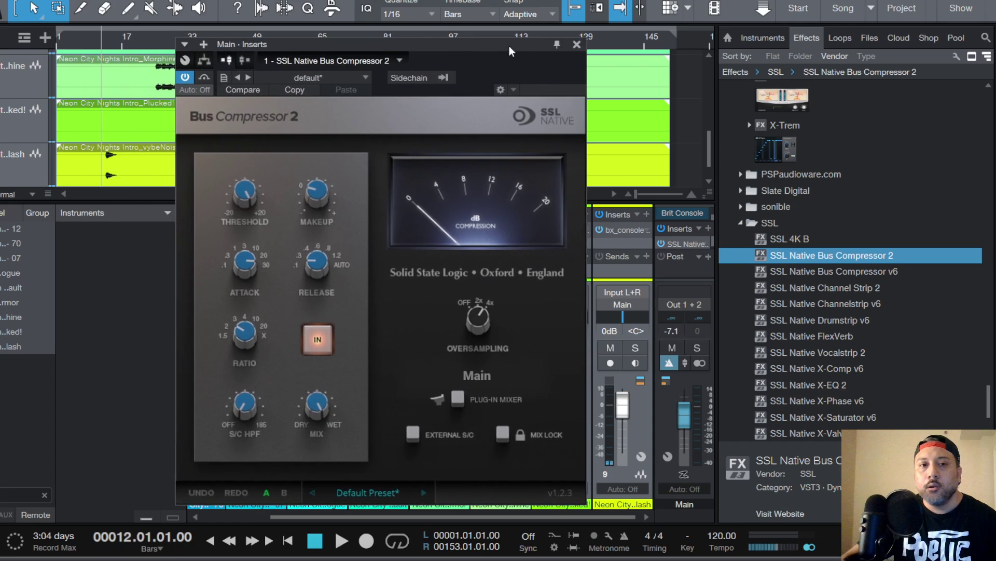
click(578, 46)
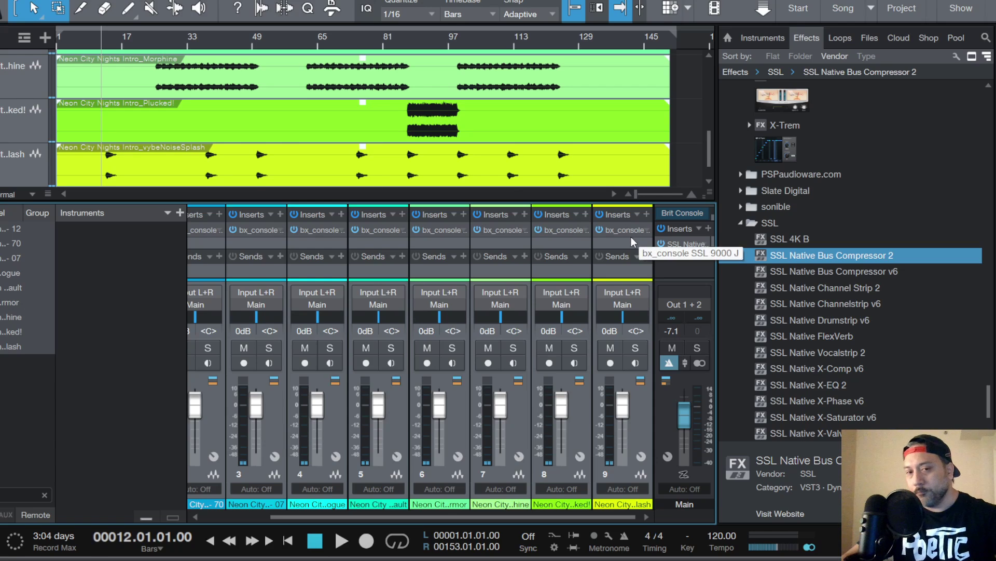
Step: Save the song with the new console and bus compressor setup
click(0, 0)
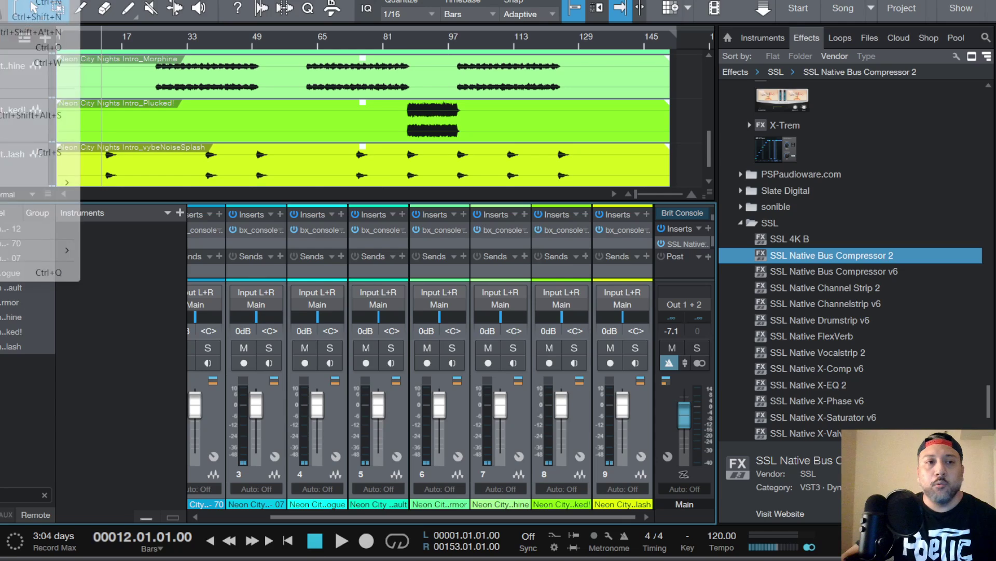
click(10, 152)
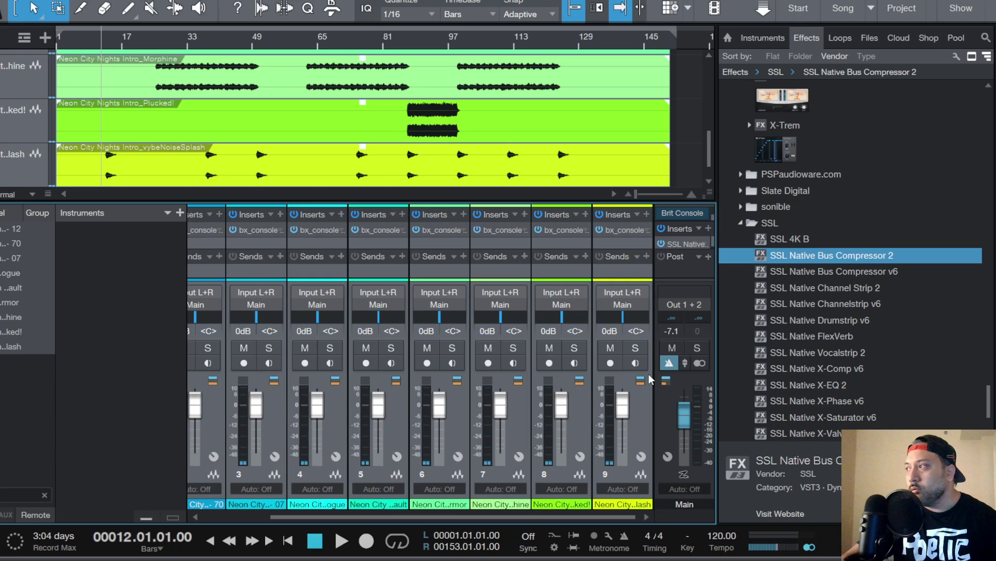
Step: Switch to OBS, mute the Mic/Aux source again, and return to Studio One
click(758, 560)
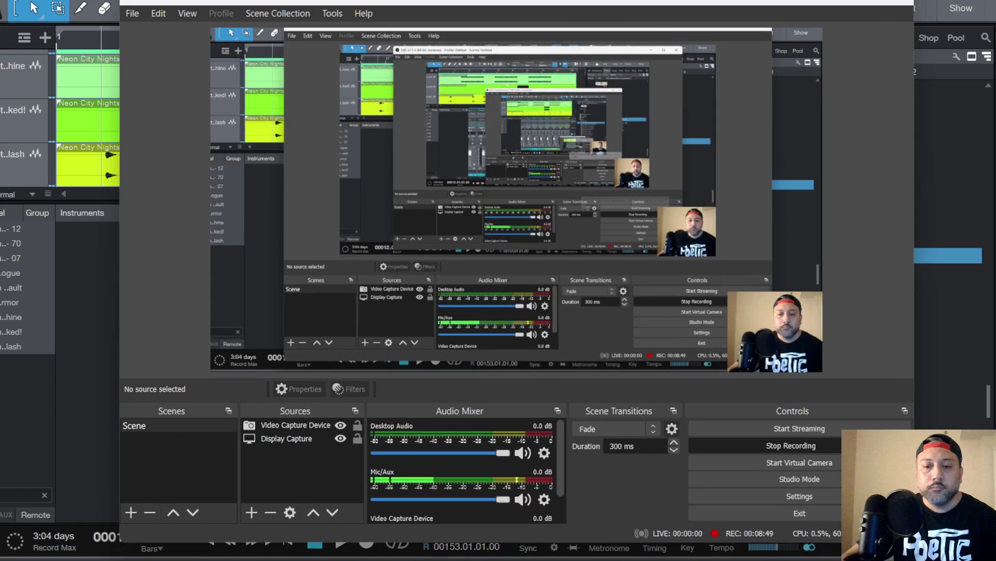
click(522, 499)
click(833, 1)
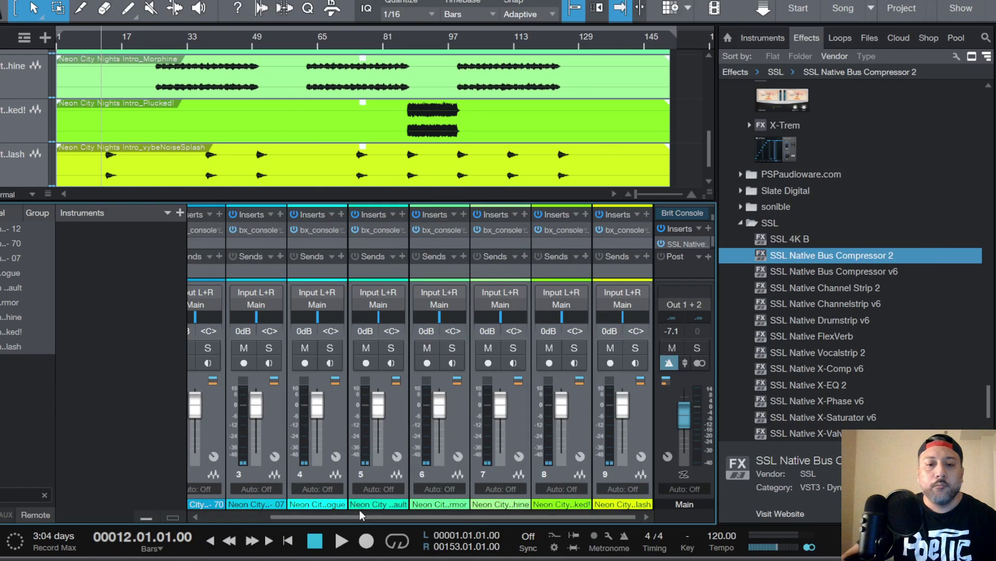
Step: Return to the song start, play the mix through the new console setup, and stop playback
click(288, 541)
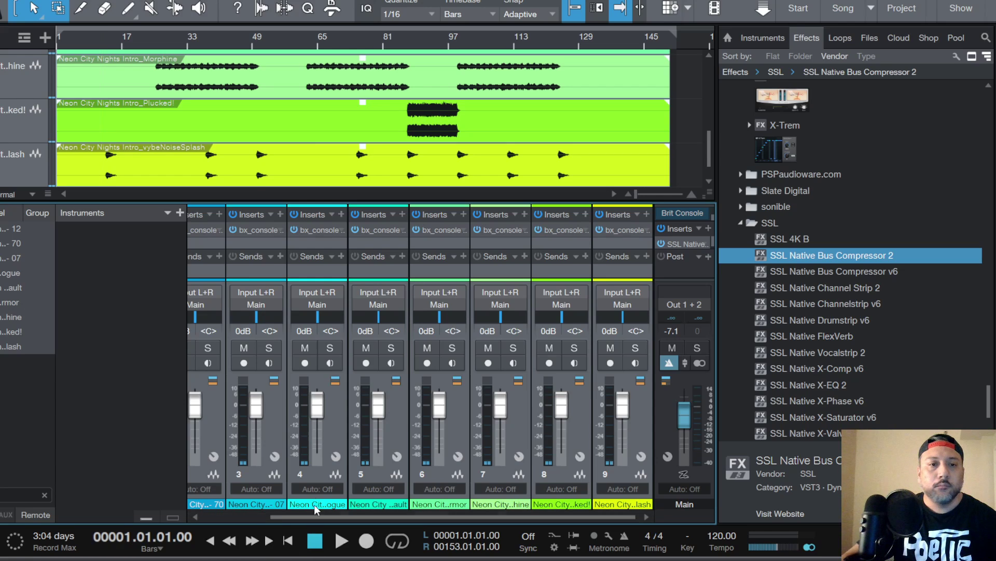
click(342, 541)
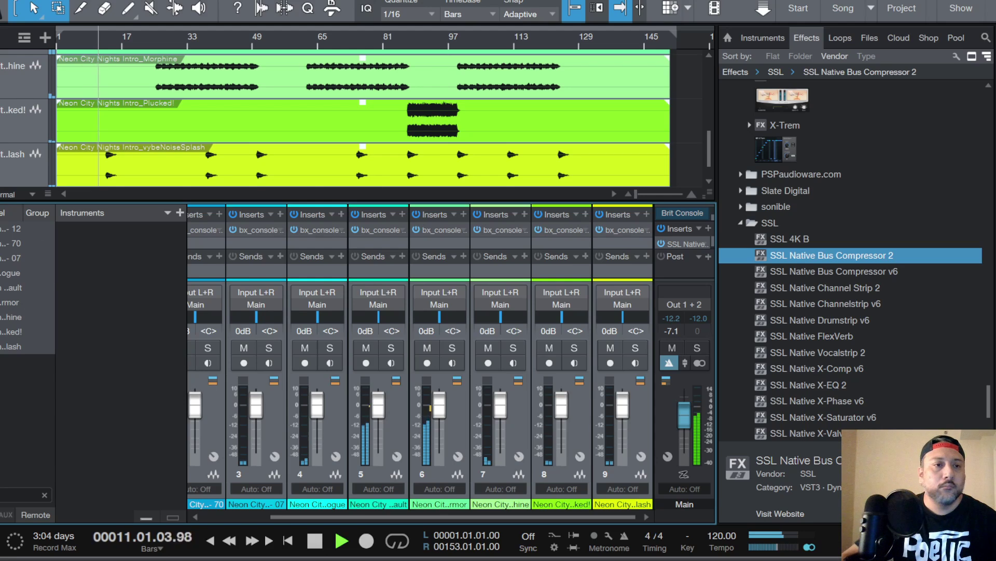
key(alt+f)
click(107, 363)
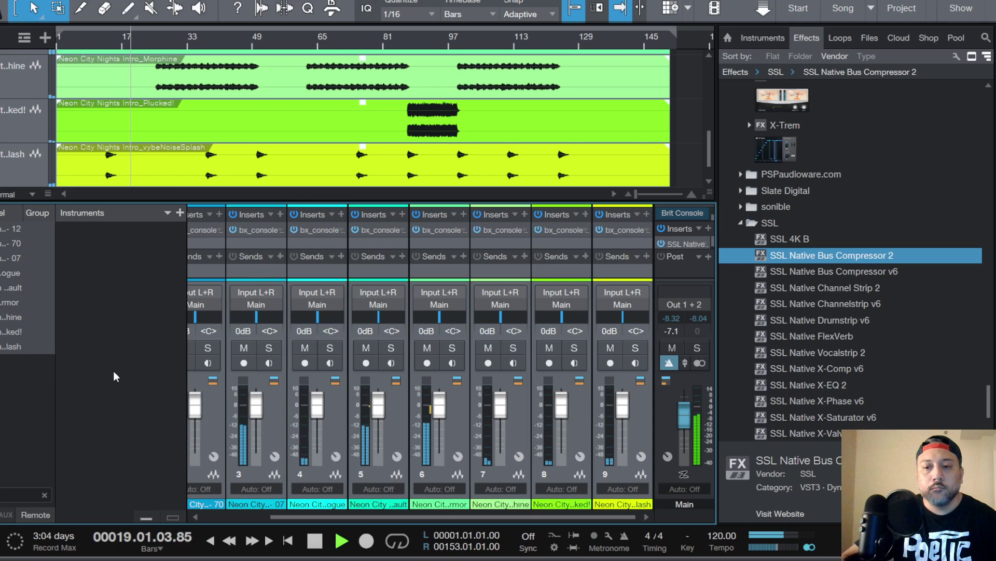
click(315, 543)
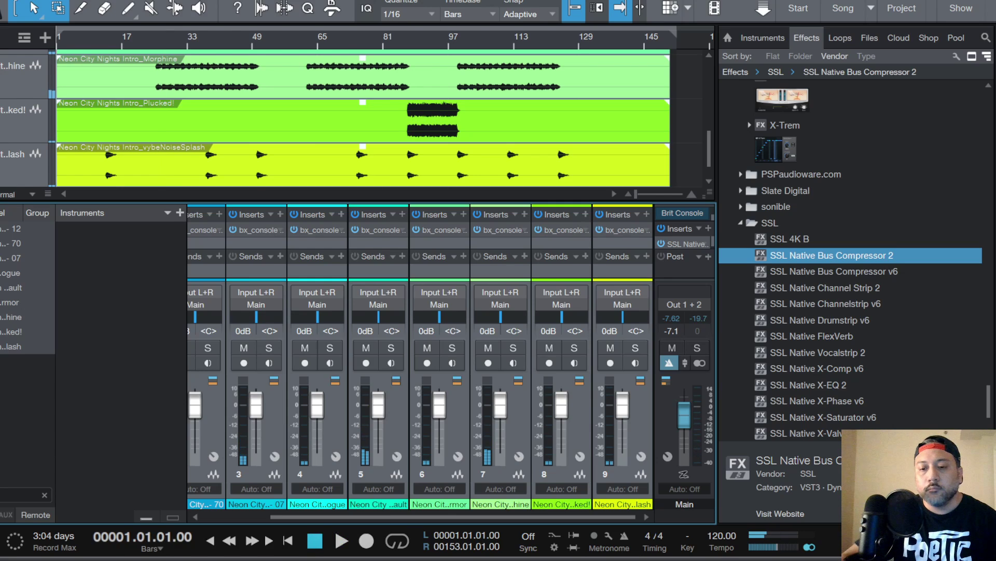
Step: Switch to OBS, unmute the Mic/Aux source, and return to Studio One
click(726, 560)
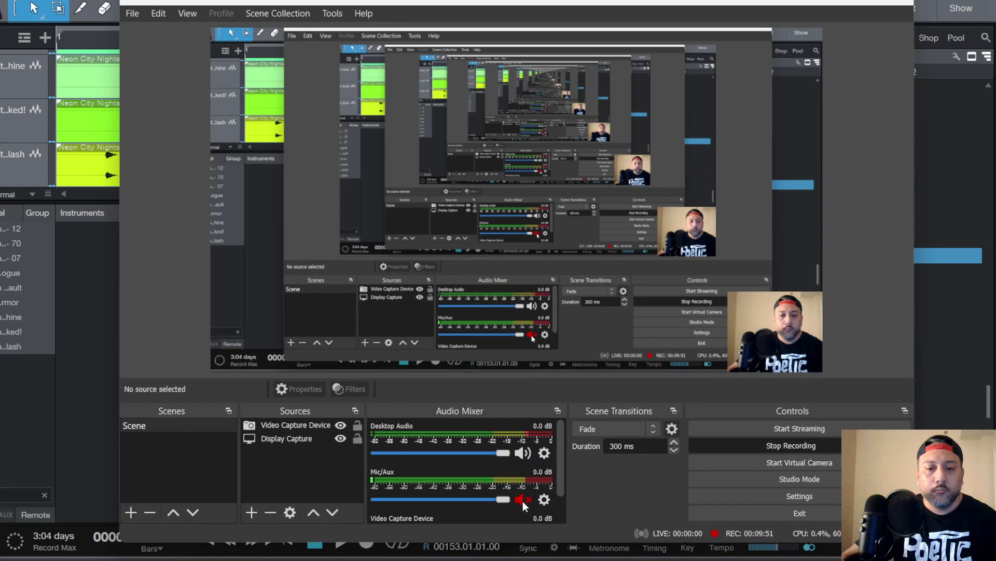
click(832, 1)
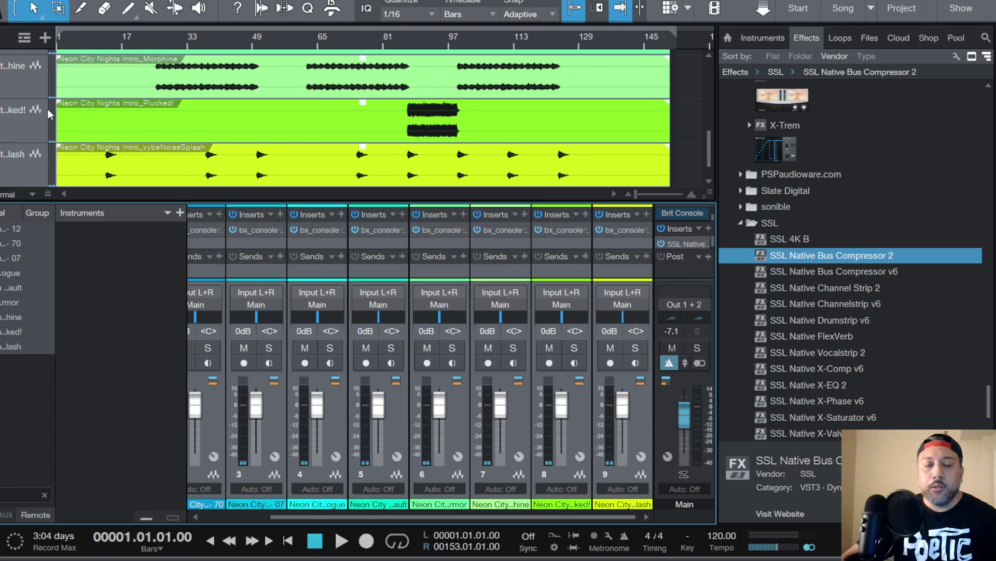
Step: Place the playhead at bar 13 and solo the Kick track
scroll(7, 112, up, 9)
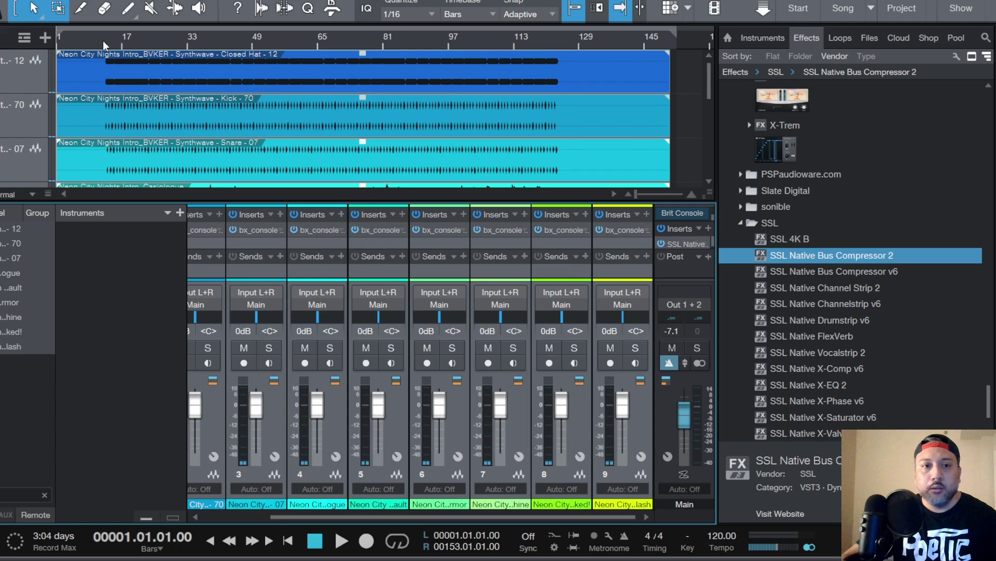
click(104, 40)
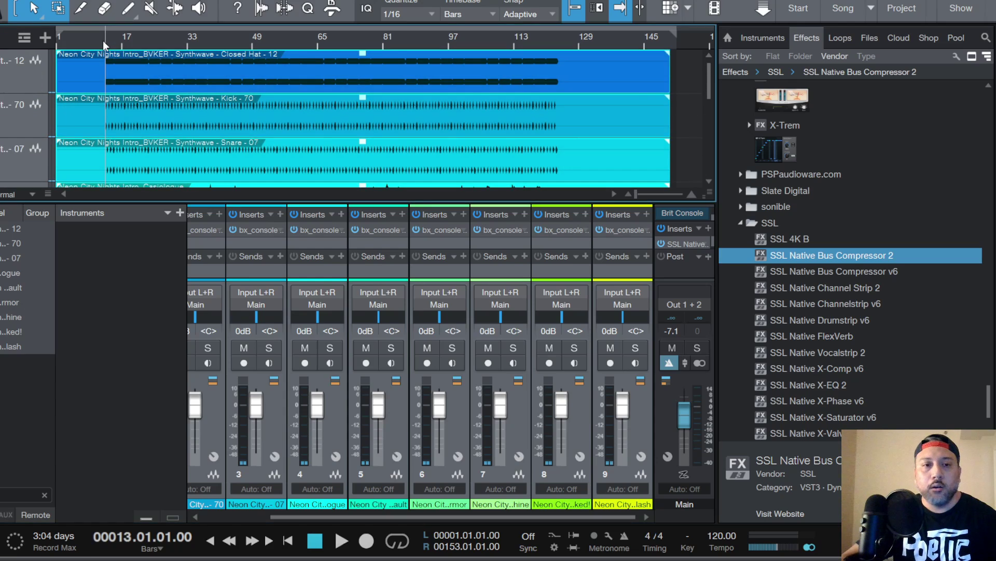
scroll(6, 127, down, 1)
scroll(7, 127, up, 1)
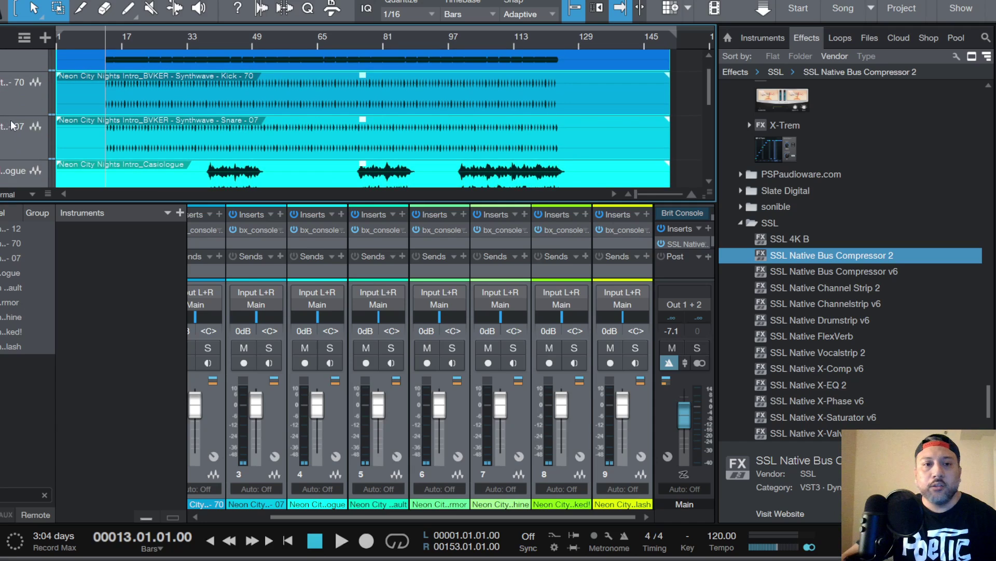
click(20, 93)
click(231, 349)
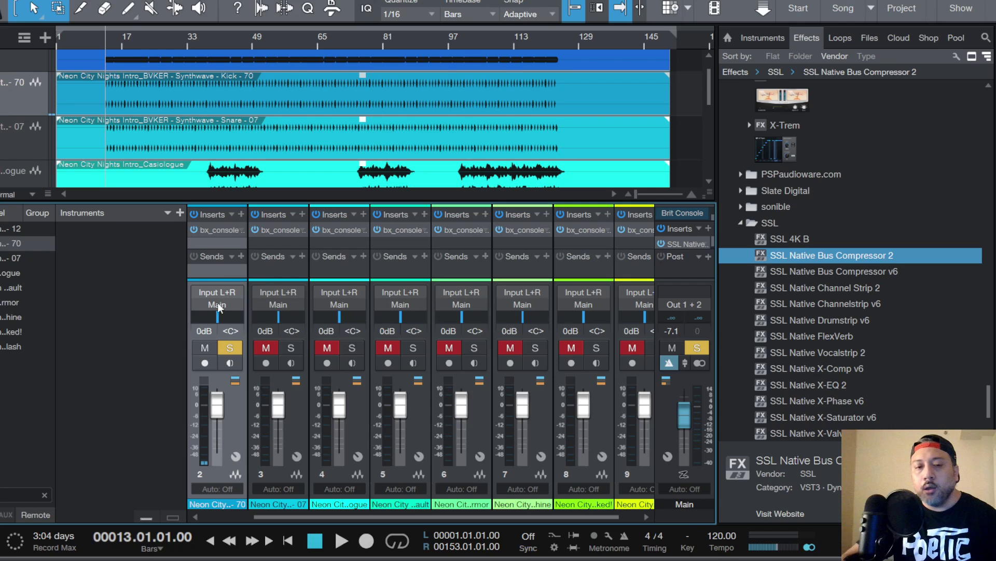
Step: On the kick's SSL 9000 J strip, raise the gate range, turn off PRE, adjust compressor ratio and threshold, and set release to 0.10 s
click(213, 231)
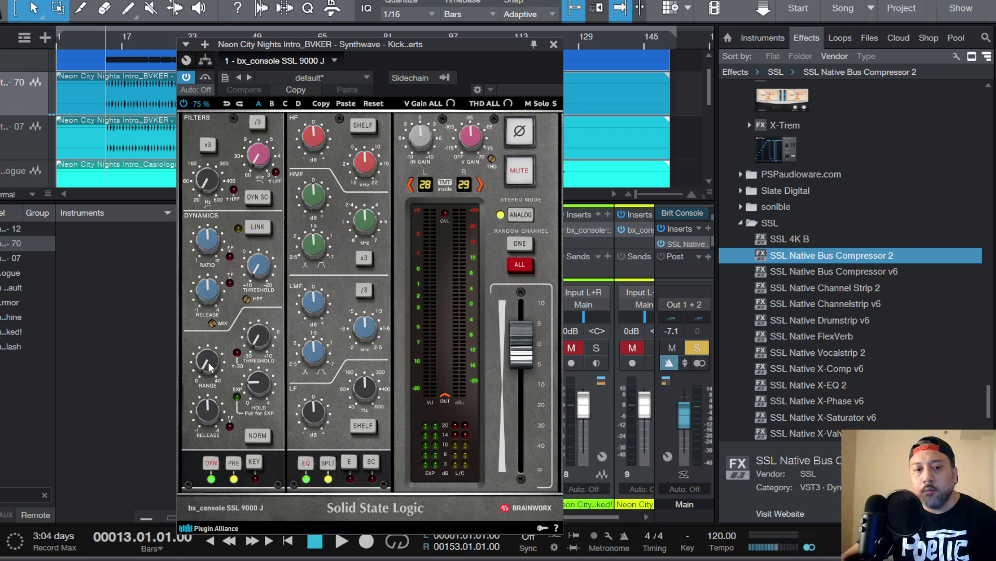
scroll(208, 362, up, 3)
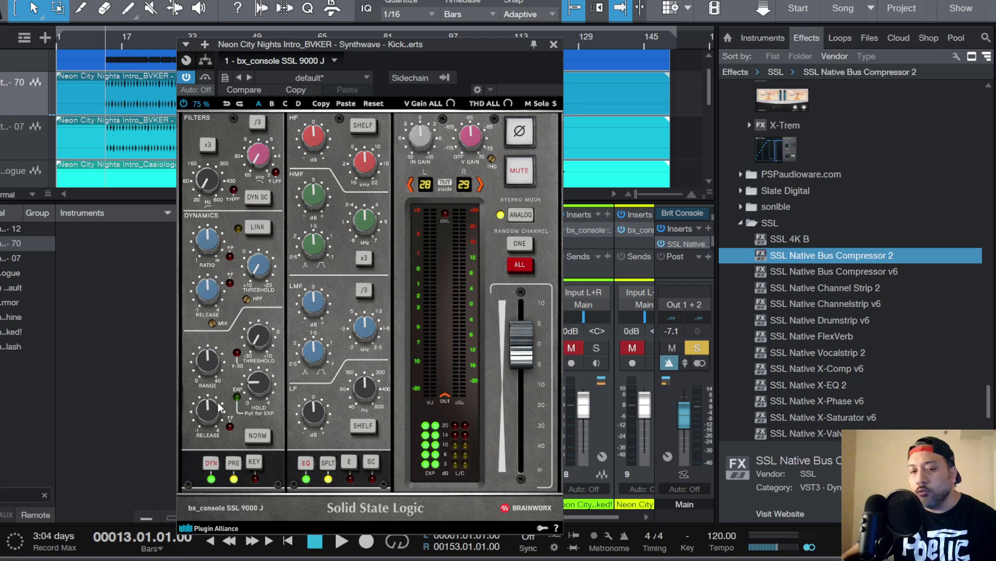
click(234, 461)
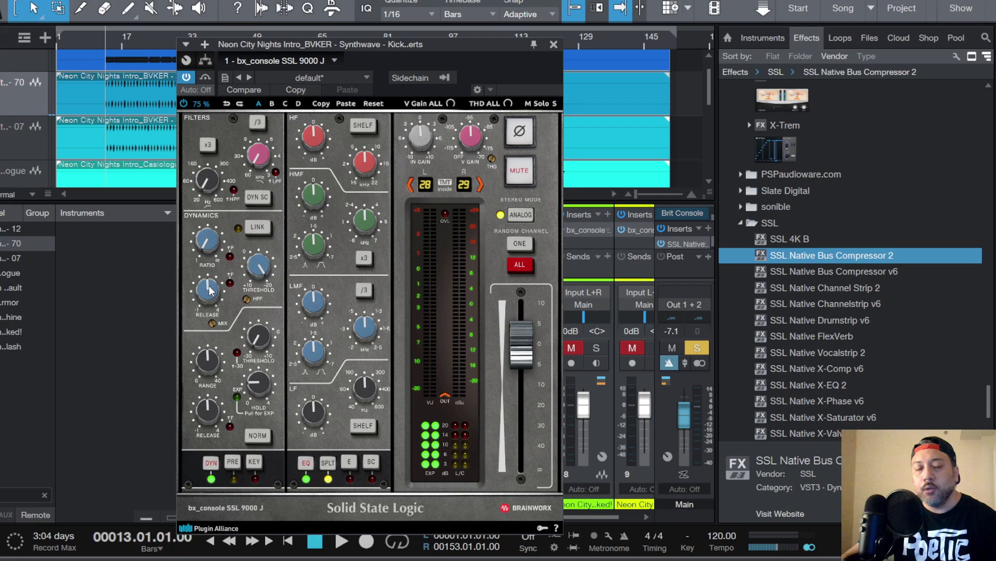
click(230, 283)
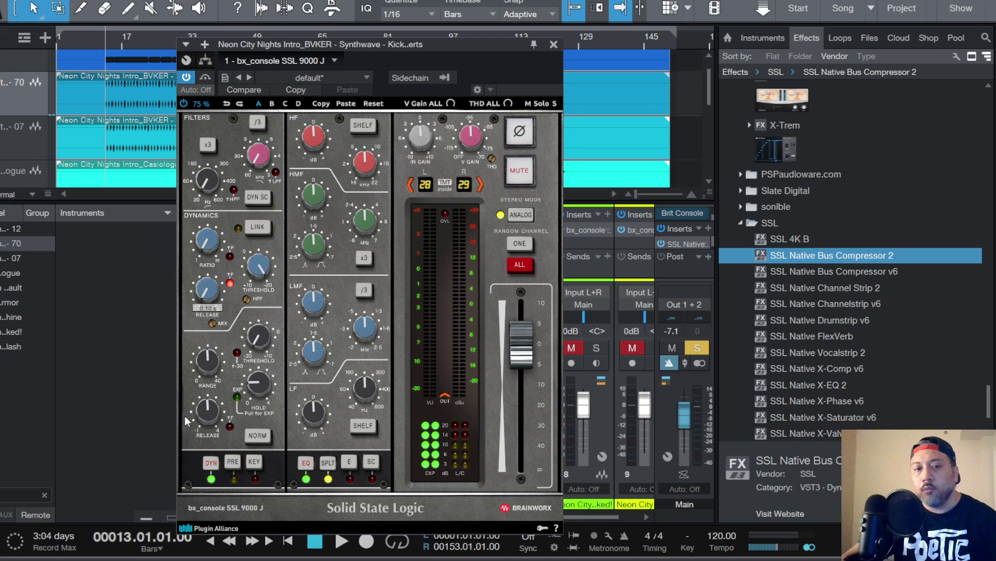
click(230, 283)
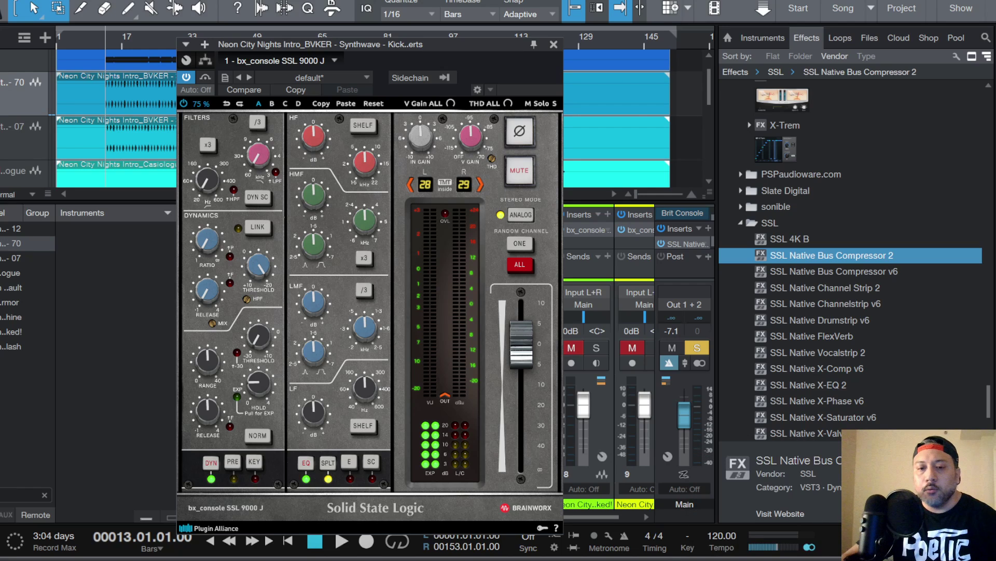
Step: Switch to OBS, check the Mic/Aux source in the audio mixer, and return to Studio One
key(alt+Tab)
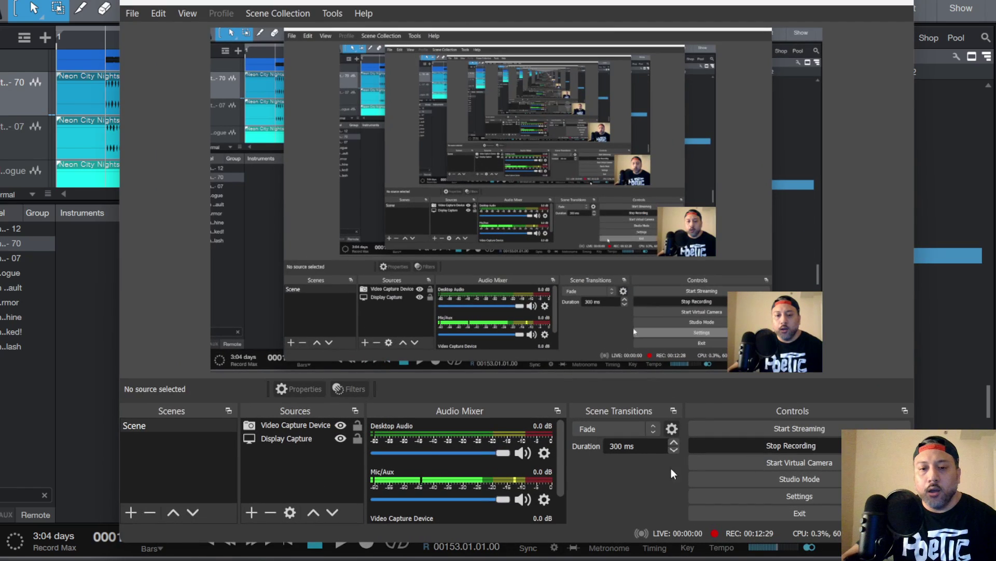
click(831, 2)
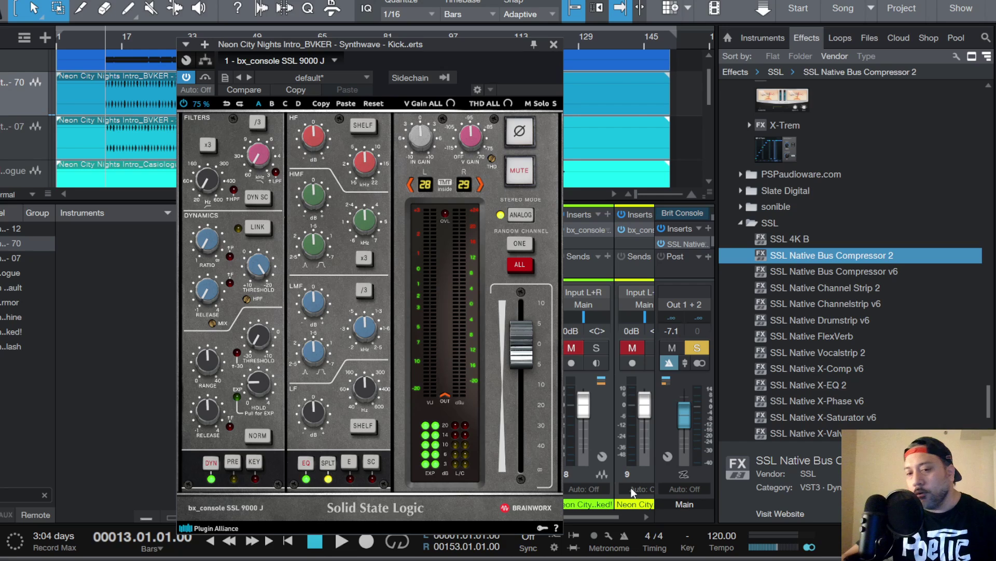
key(alt+Tab)
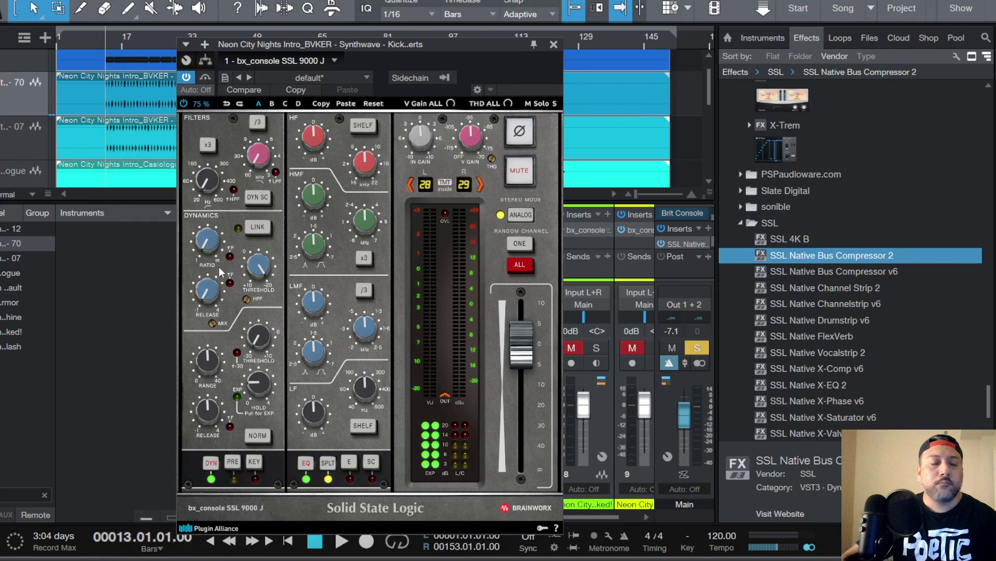
Step: Start playback and lower the kick's compressor ratio to about 1.7:1
key(space)
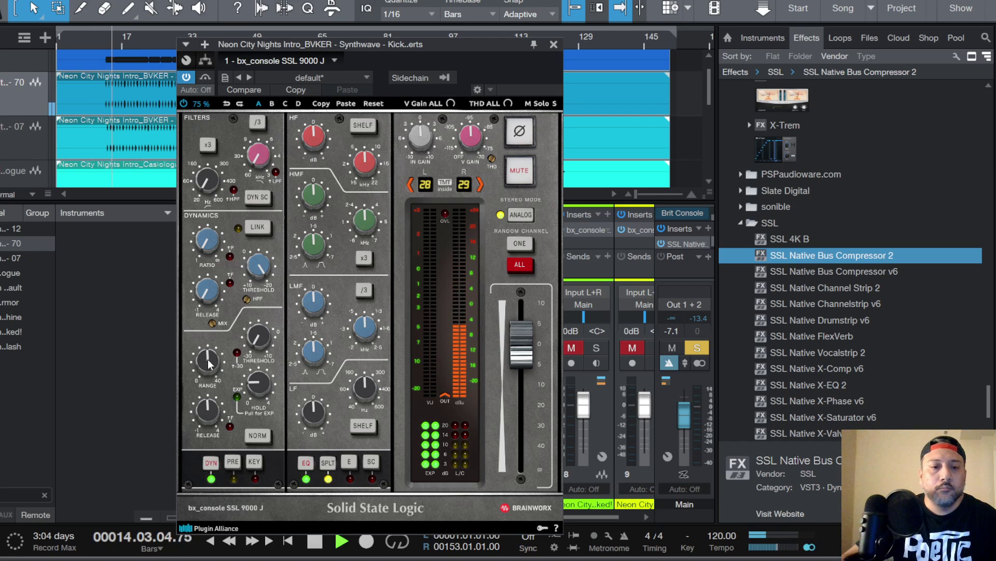
scroll(207, 242, up, 3)
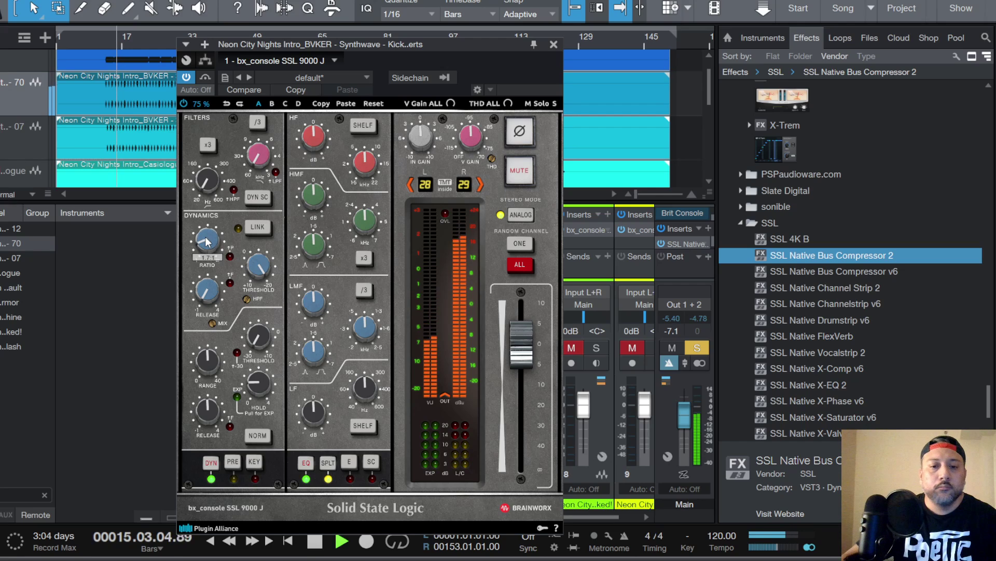
scroll(206, 242, down, 2)
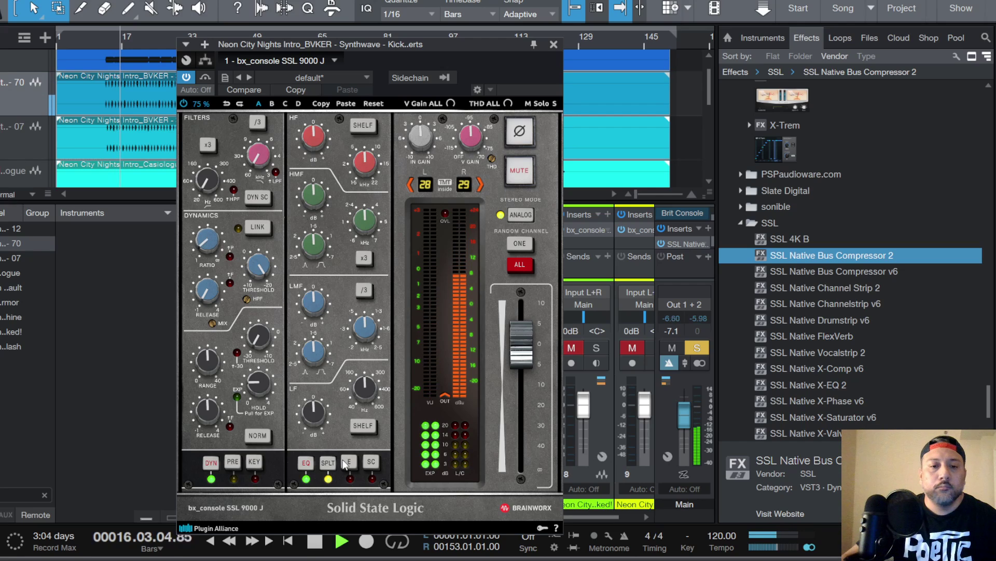
Step: Boost the kick's LF band by 7.0 dB at 60 Hz, raise LMF gain slightly, and cut HMF by 1.0 dB
scroll(362, 388, down, 4)
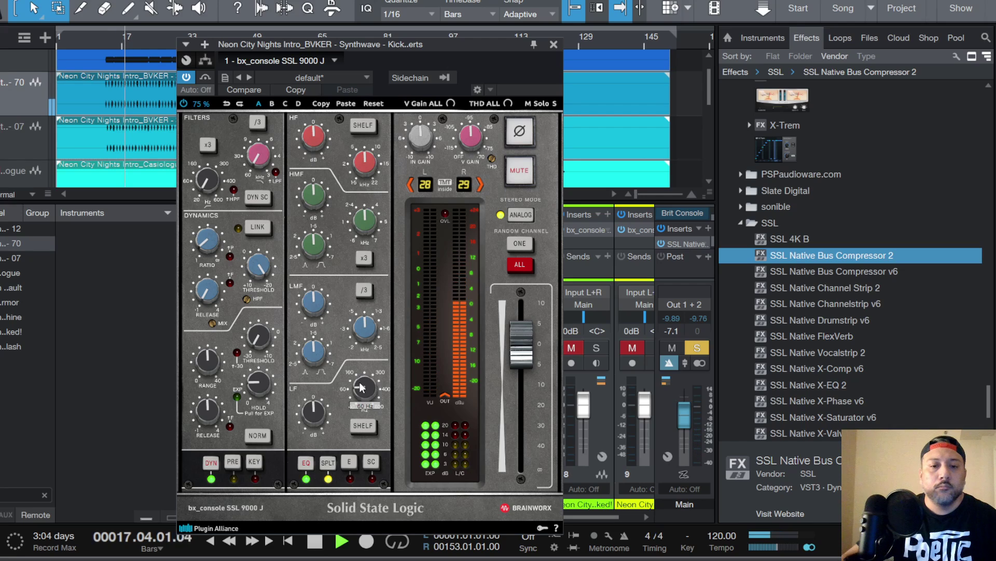
scroll(319, 415, up, 5)
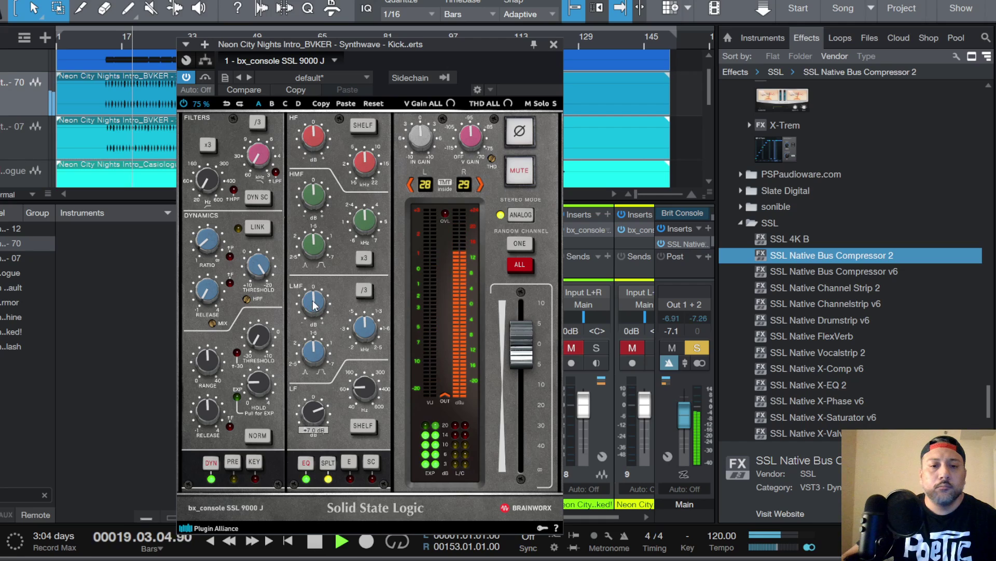
scroll(314, 305, up, 1)
scroll(318, 140, down, 2)
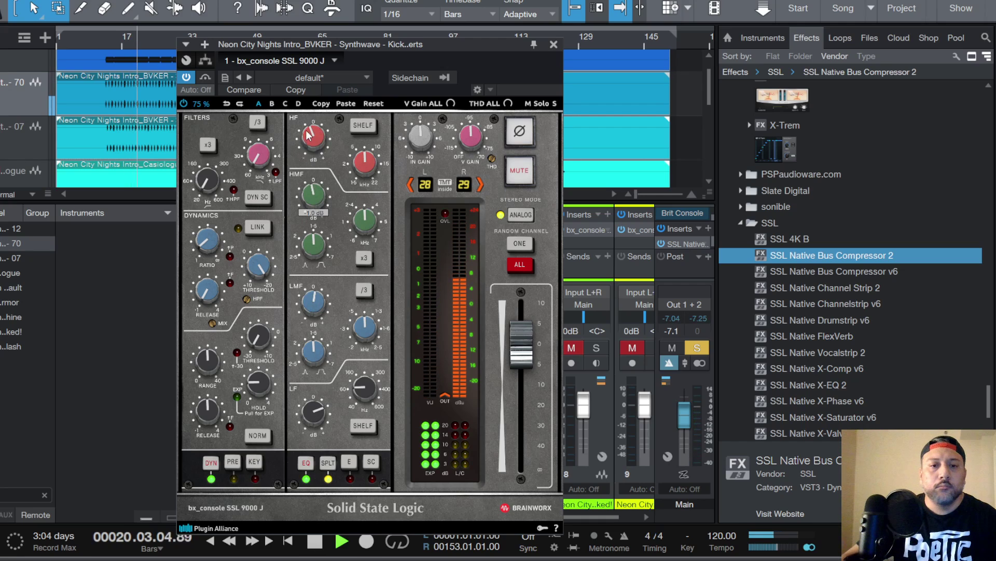
Step: Reduce the kick's HF gain, set the strip's output fader to about -3.7 dB, and close the plug-in window
scroll(523, 367, down, 3)
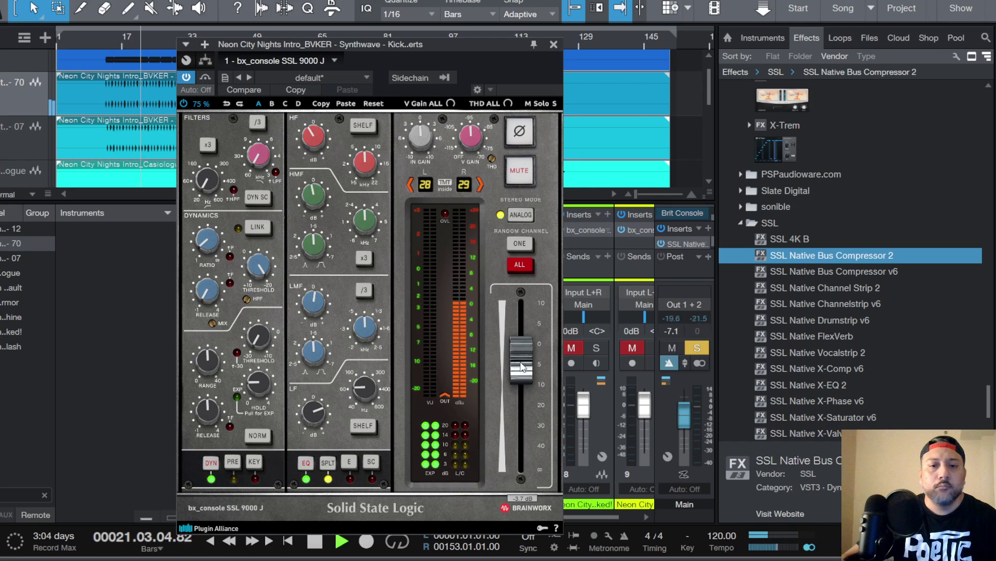
click(554, 44)
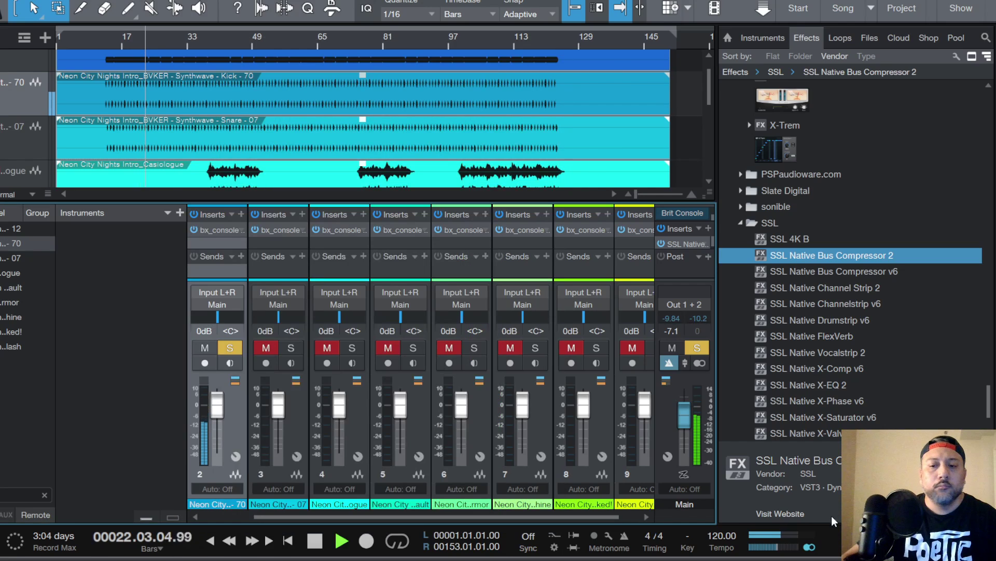
click(836, 559)
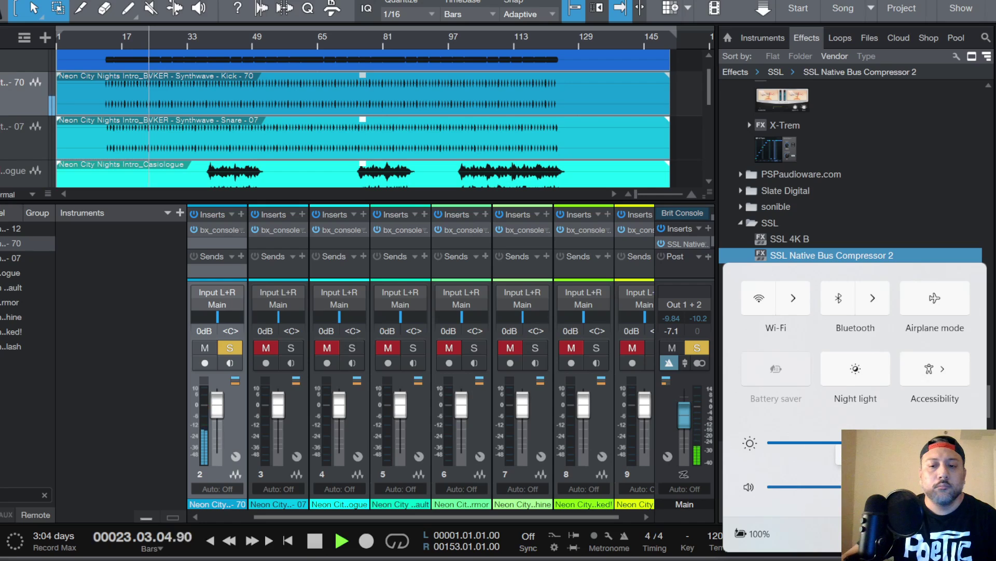
click(686, 462)
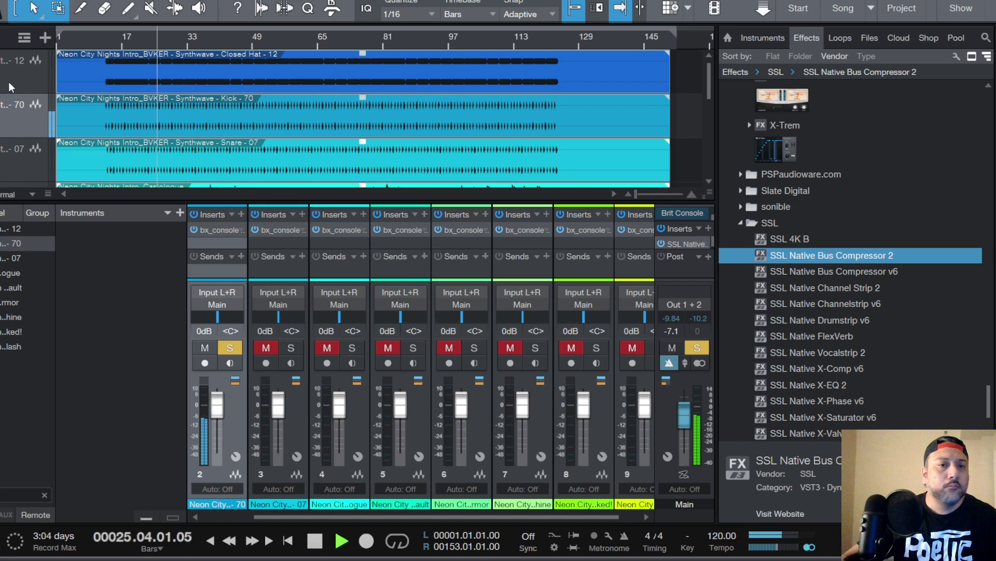
Step: Solo the Default track alongside the kick and lower its channel fader to -5.8 dB
scroll(9, 82, down, 4)
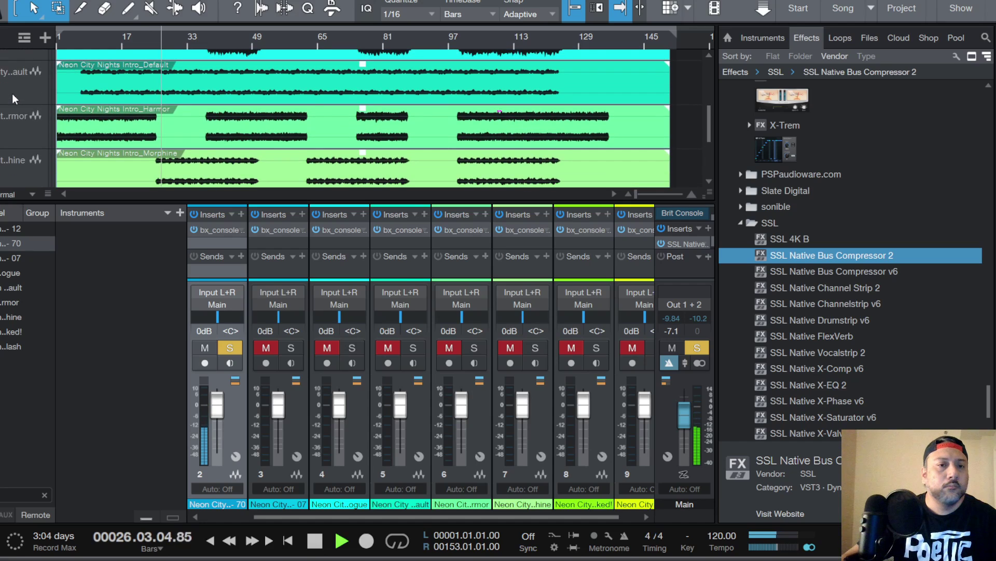
click(15, 79)
key(s)
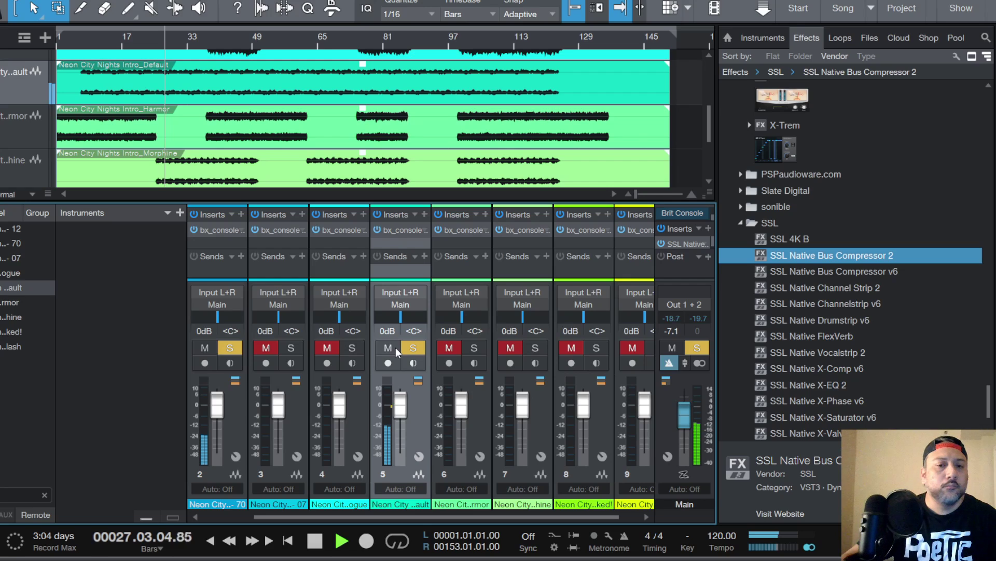
drag(400, 434, 404, 413)
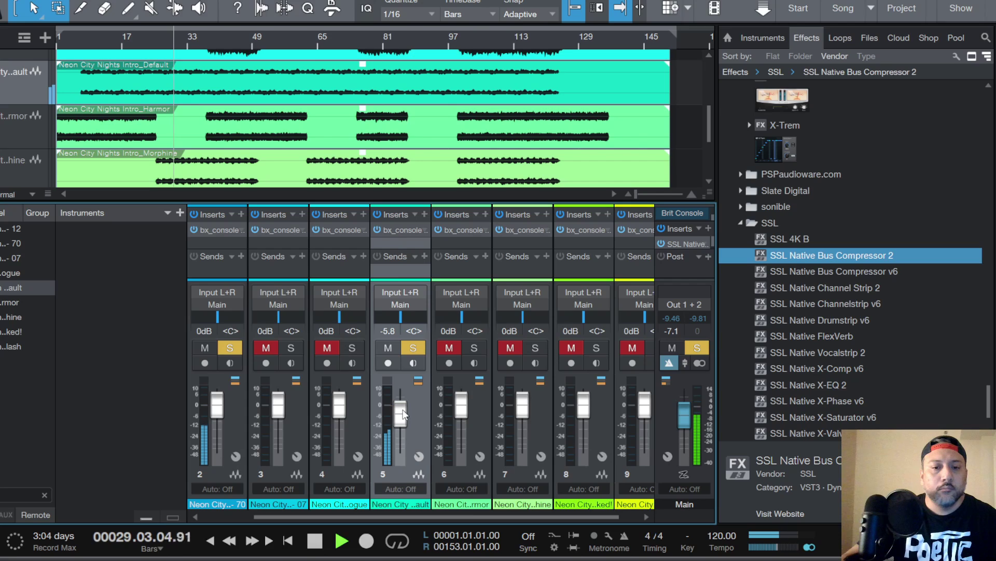
Step: Open the Default track's SSL channel strip, set the gate range to about -21.7 dB, and switch off PRE
double_click(409, 228)
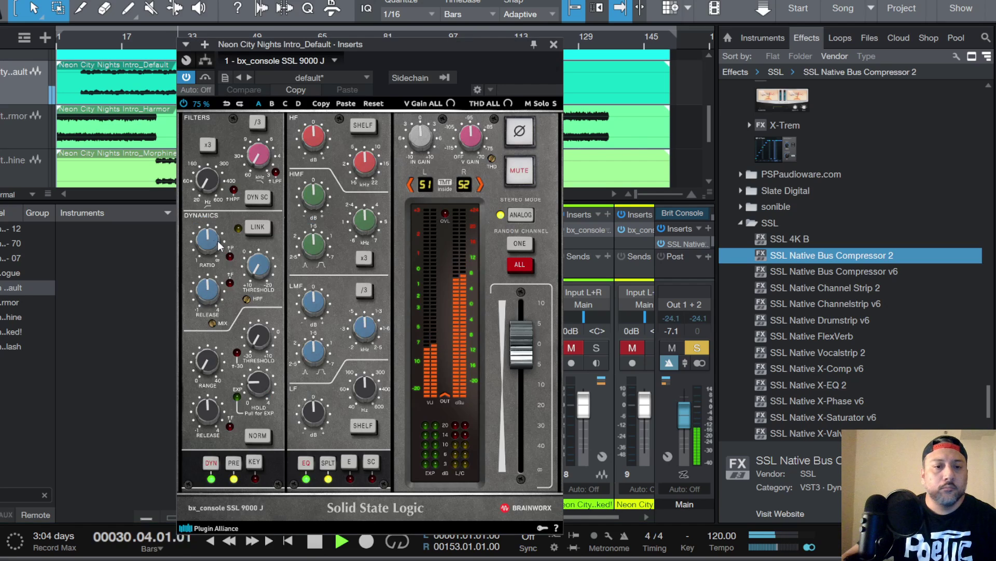
scroll(213, 364, up, 5)
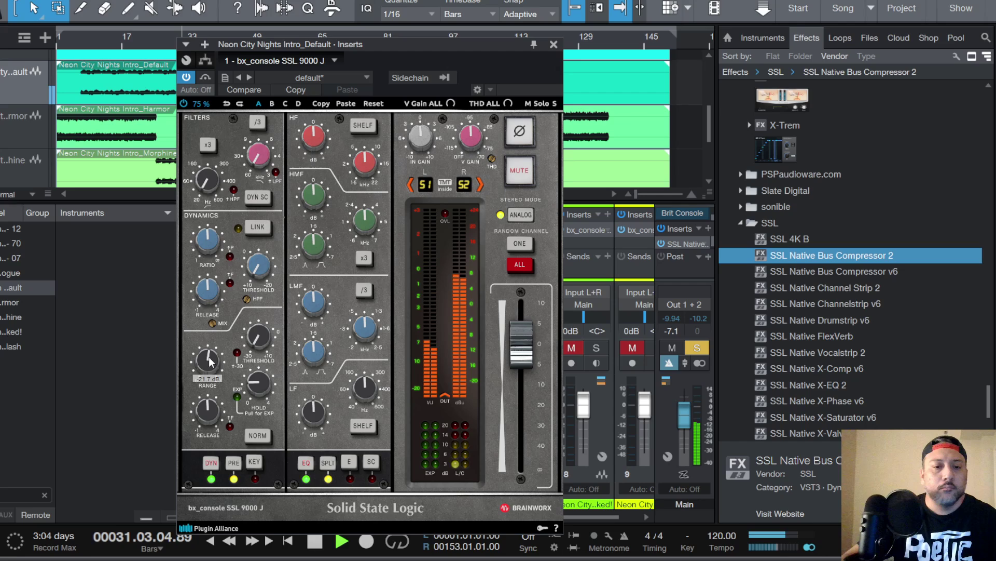
click(233, 462)
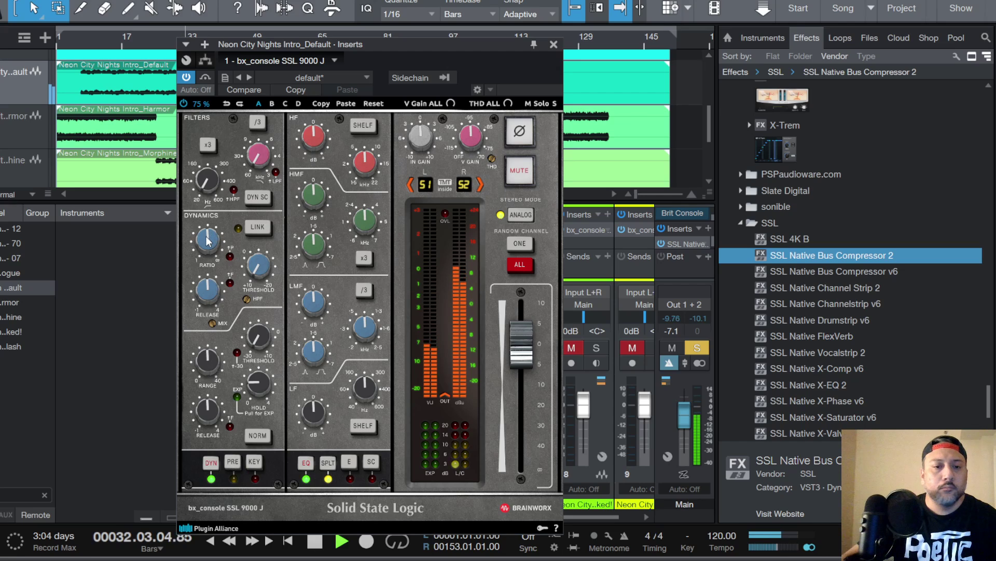
Step: Adjust the Default track's compressor threshold and lower its ratio to about 1.5:1
scroll(207, 240, down, 5)
scroll(262, 265, up, 10)
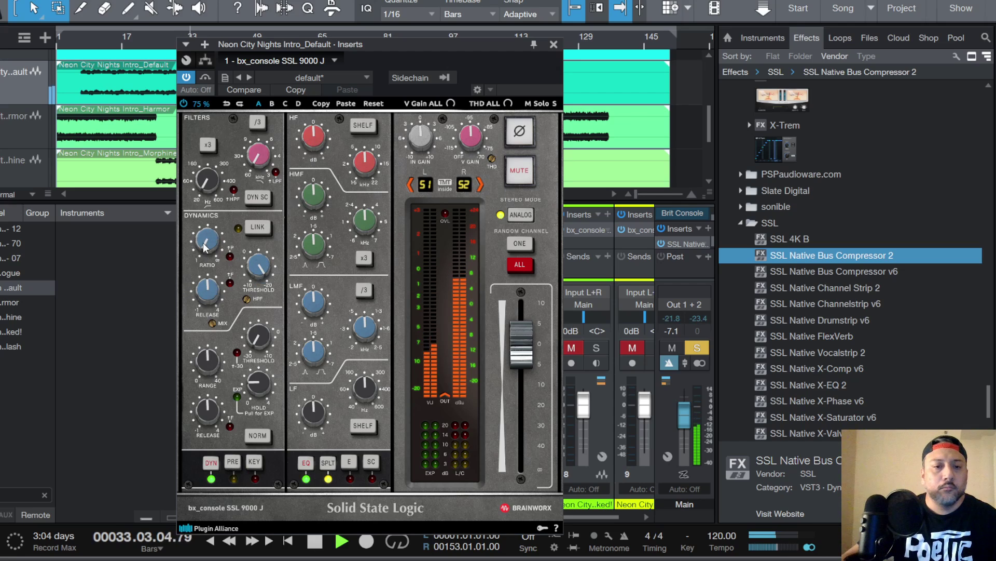
scroll(209, 243, up, 1)
scroll(207, 242, up, 2)
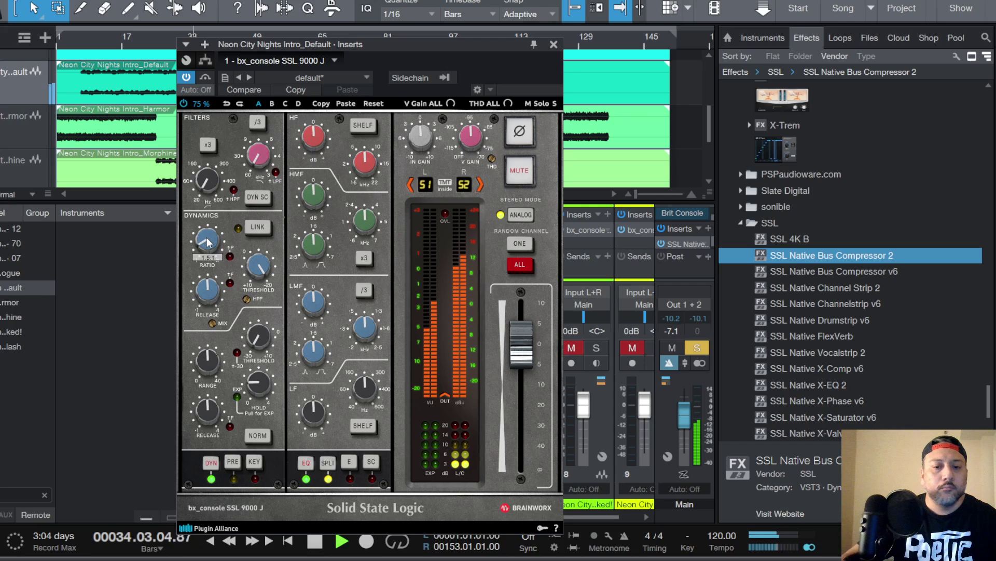
scroll(360, 390, down, 2)
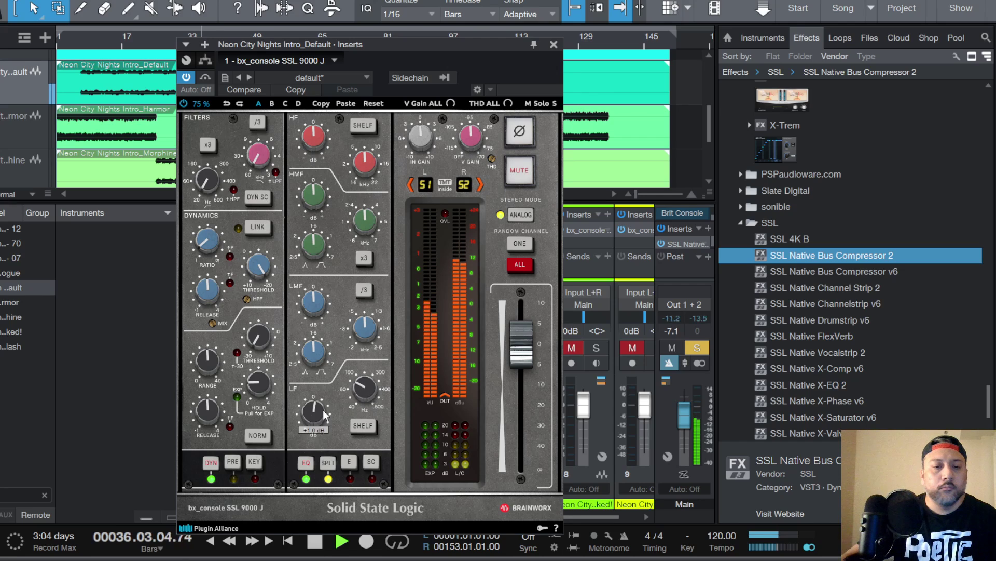
Step: Boost the Default track's LF gain and fine-tune its LMF and HMF gains
scroll(322, 409, up, 2)
scroll(317, 309, up, 1)
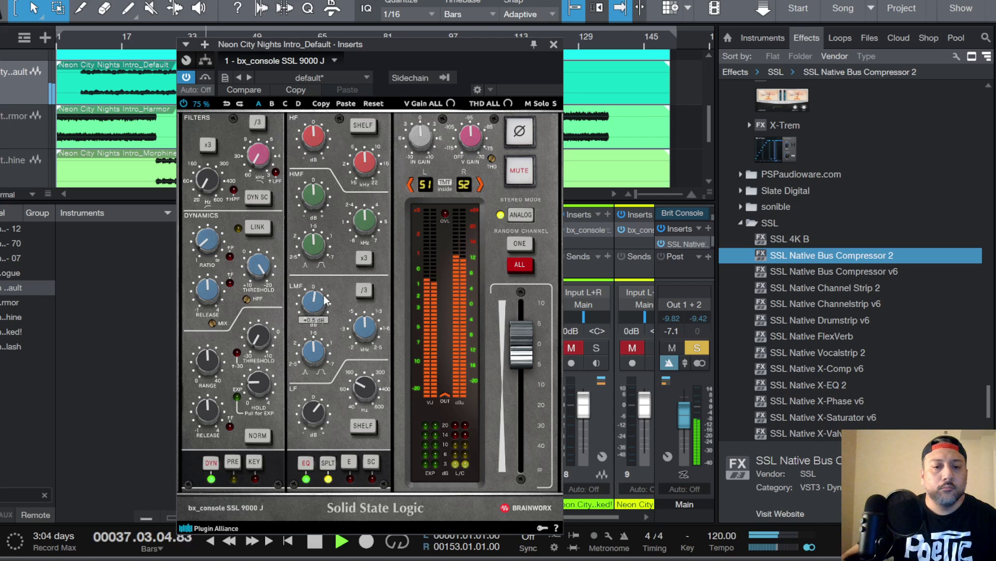
scroll(315, 208, up, 2)
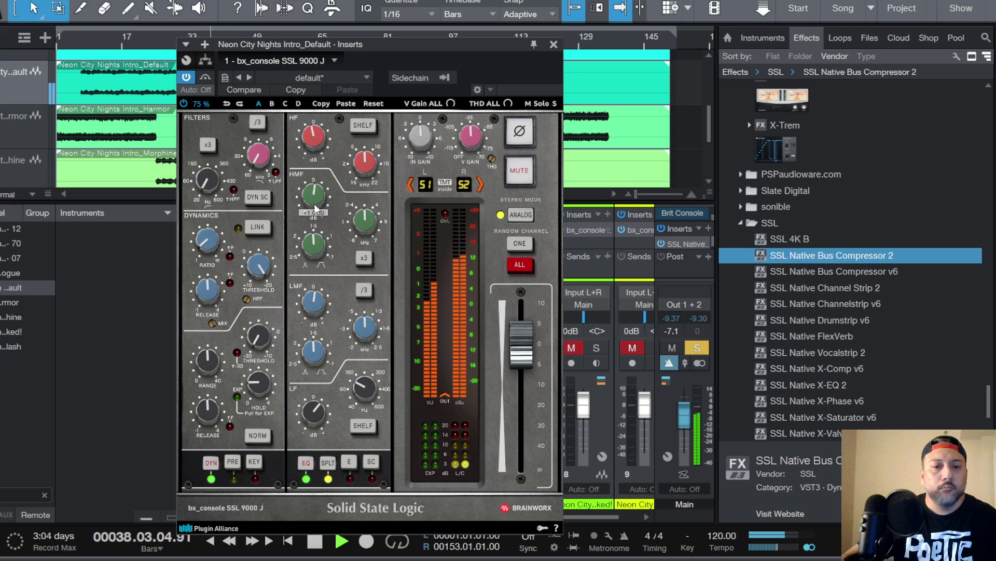
Step: Engage the Default strip's high-pass filter, close the plug-in window, and set the track's channel fader to -5.0 dB
click(234, 190)
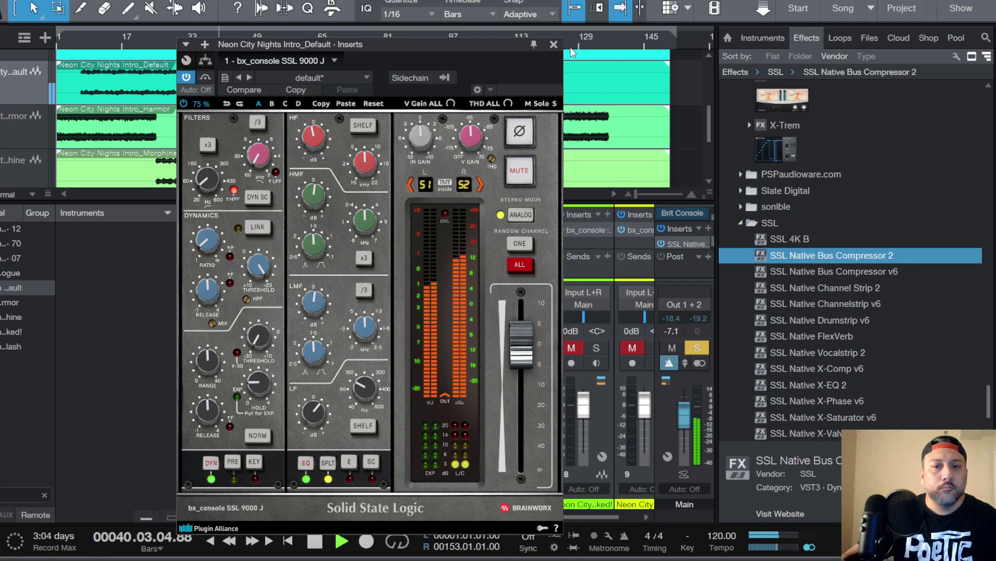
click(553, 45)
drag(401, 404, 403, 423)
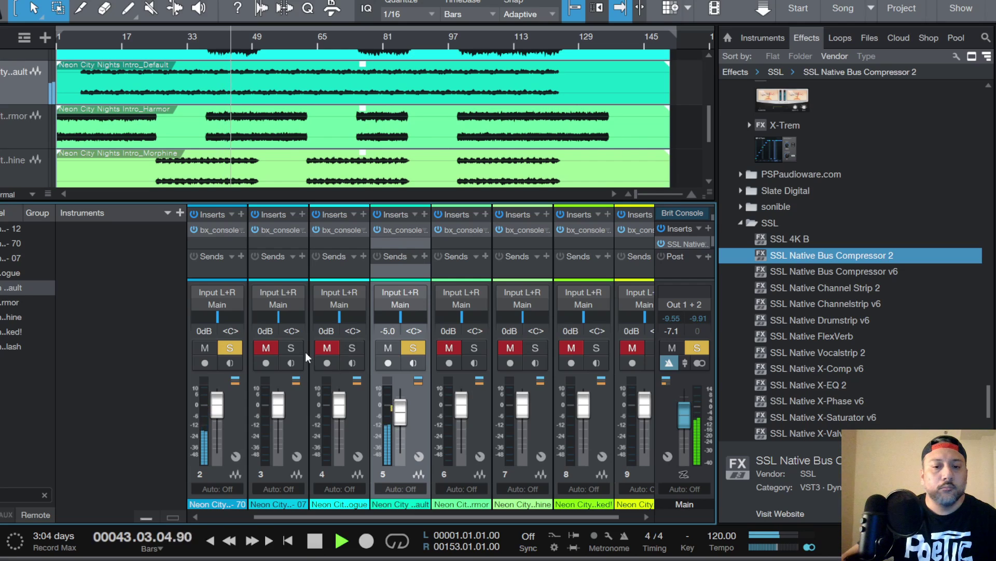
Step: Select the Snare - 07 track, unmute it, and solo it alongside the kick and Default tracks
scroll(11, 96, up, 2)
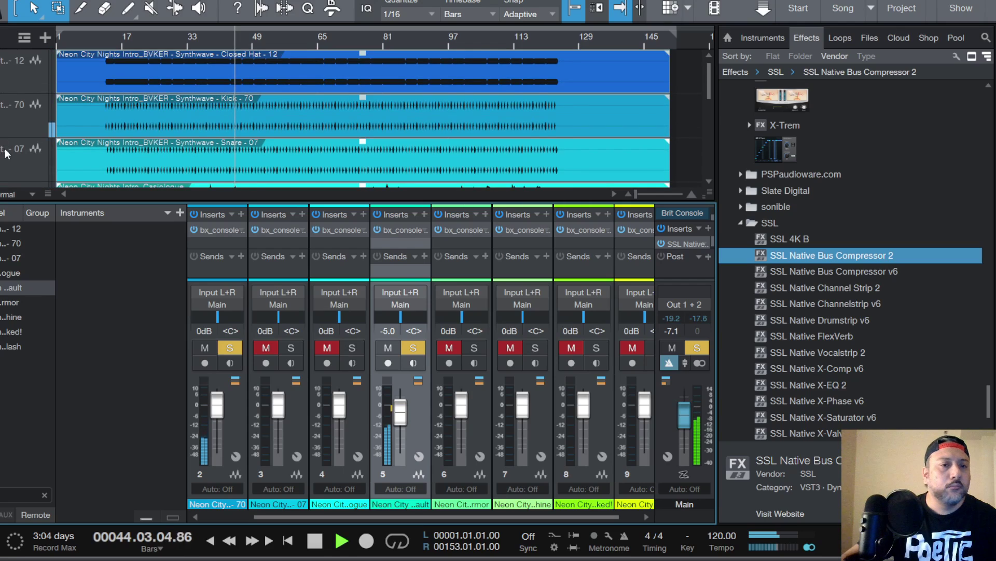
scroll(20, 114, up, 1)
click(32, 129)
click(266, 347)
click(290, 348)
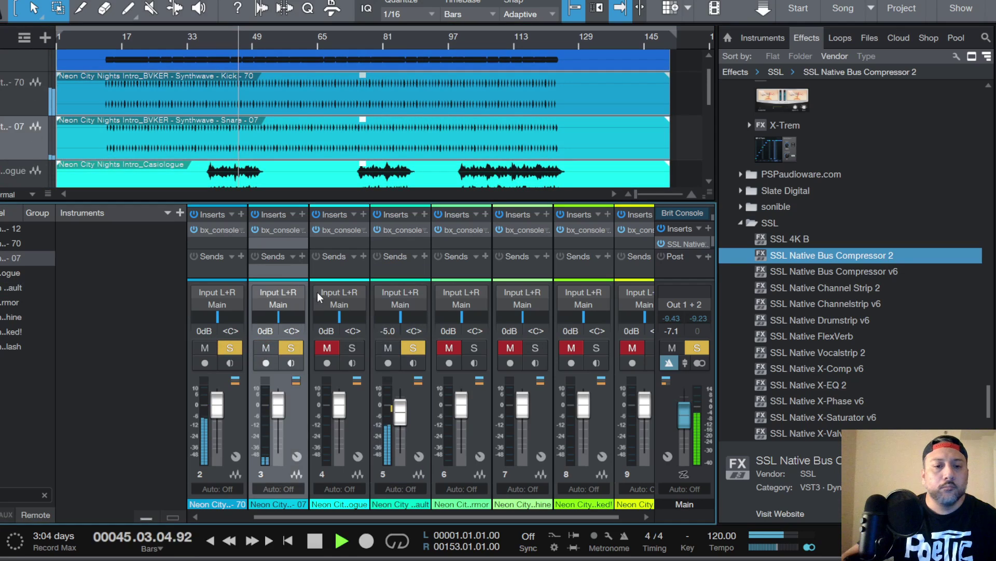
Step: In the snare's channel strip, adjust threshold and release, set range to -20.0 dB, switch off PRE, and lower the compressor ratio
click(282, 231)
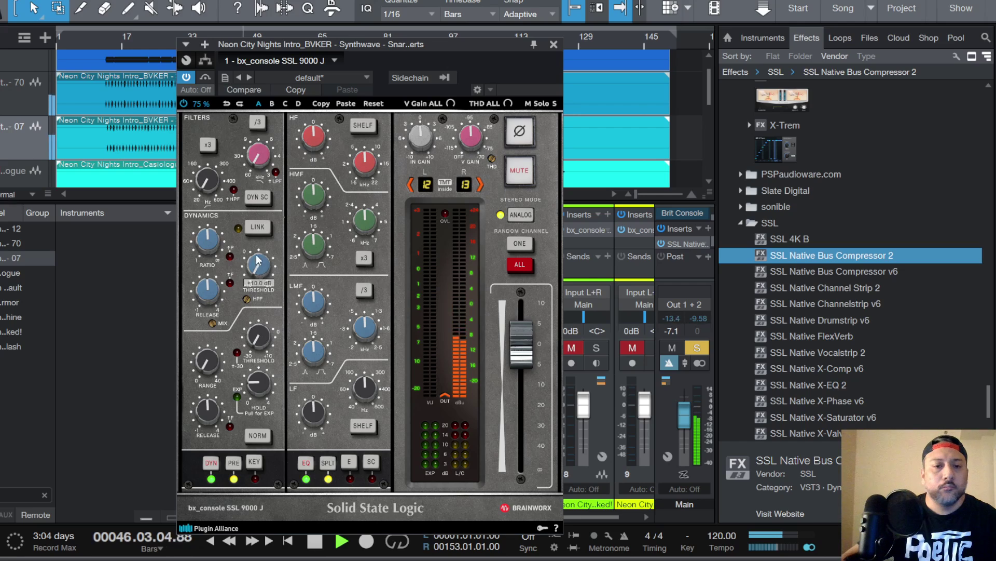
drag(214, 286, 215, 360)
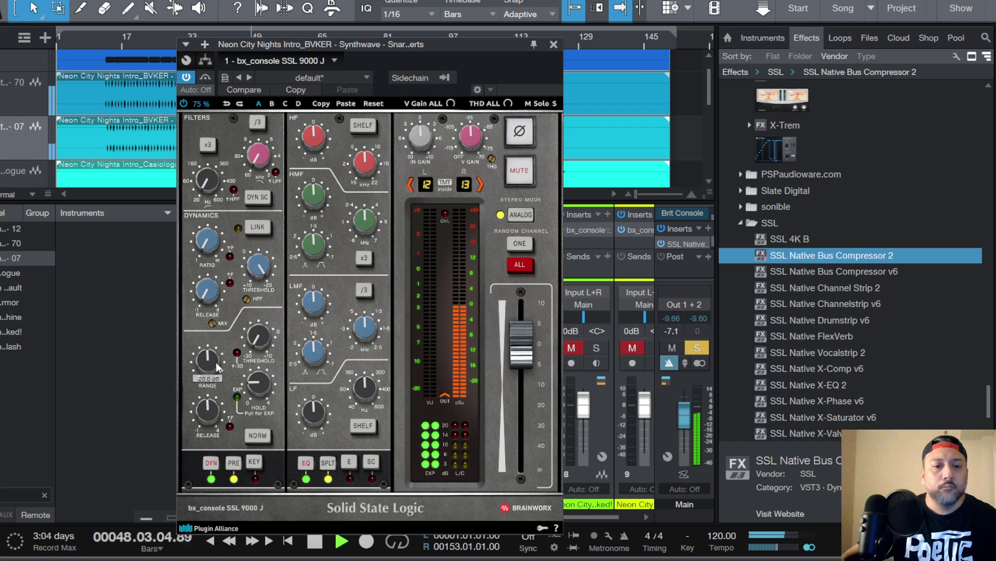
click(236, 462)
drag(207, 252, 206, 248)
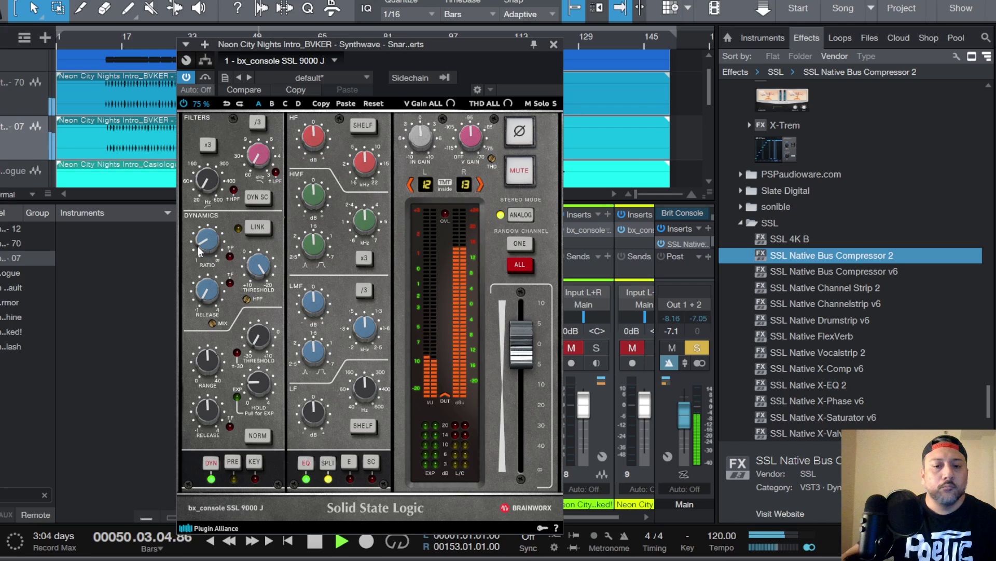
Step: Boost the snare's HF band by 2.0 dB, close its strip, and lower its channel fader to -5.0 dB
drag(323, 134, 323, 128)
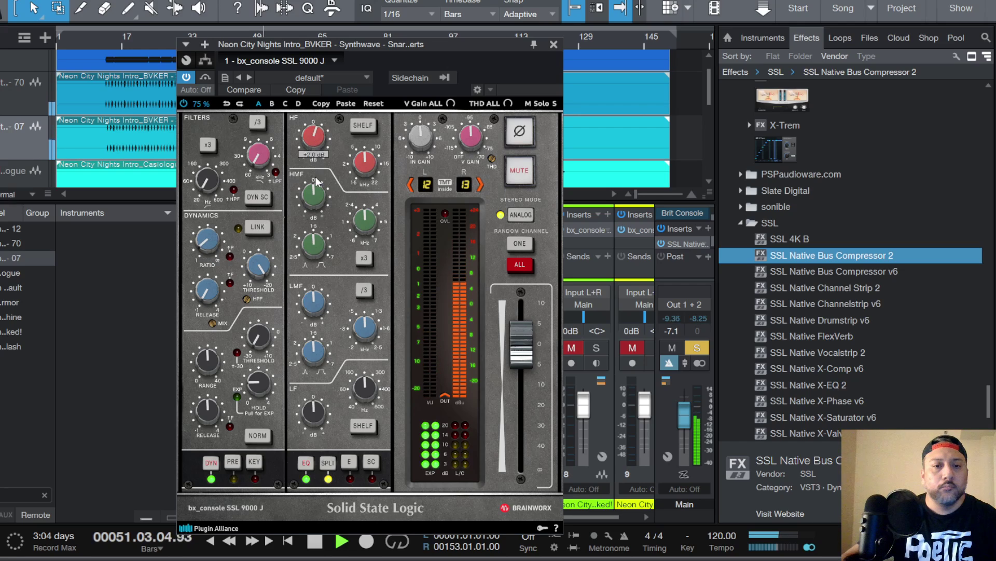
click(554, 44)
mouse_move(281, 408)
mouse_down()
mouse_move(281, 426)
mouse_move(283, 415)
mouse_up()
scroll(281, 414, up, 2)
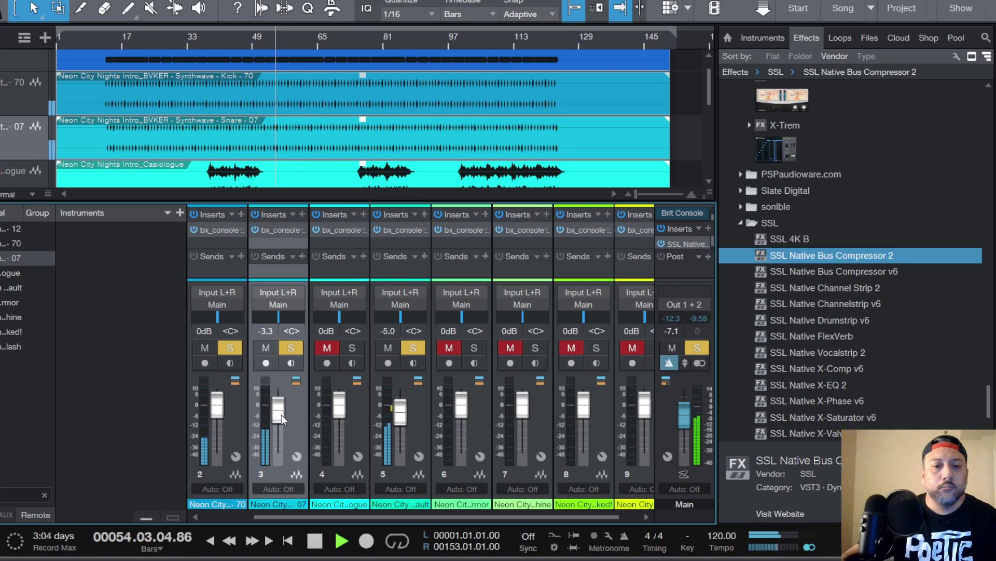
scroll(281, 414, down, 3)
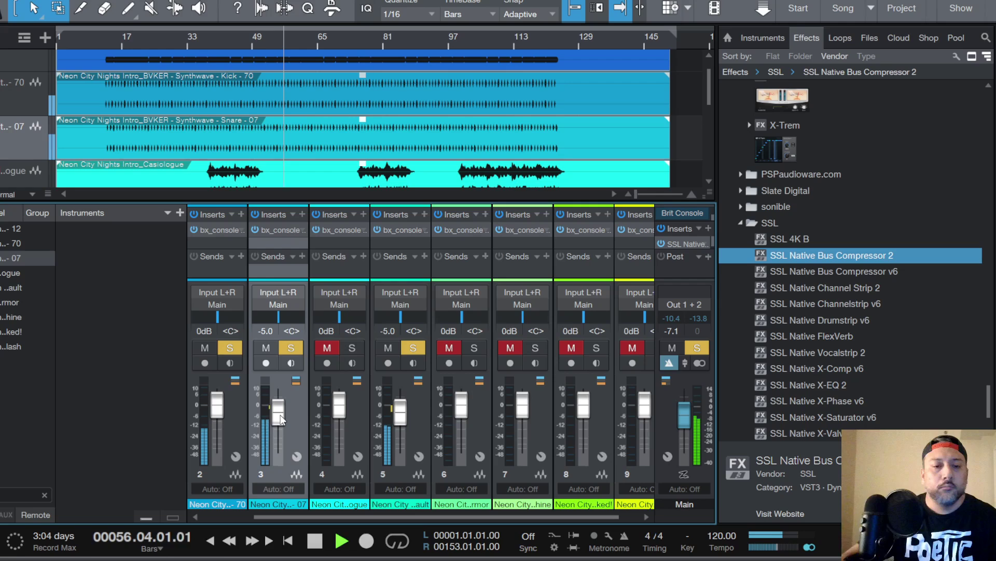
scroll(281, 419, down, 1)
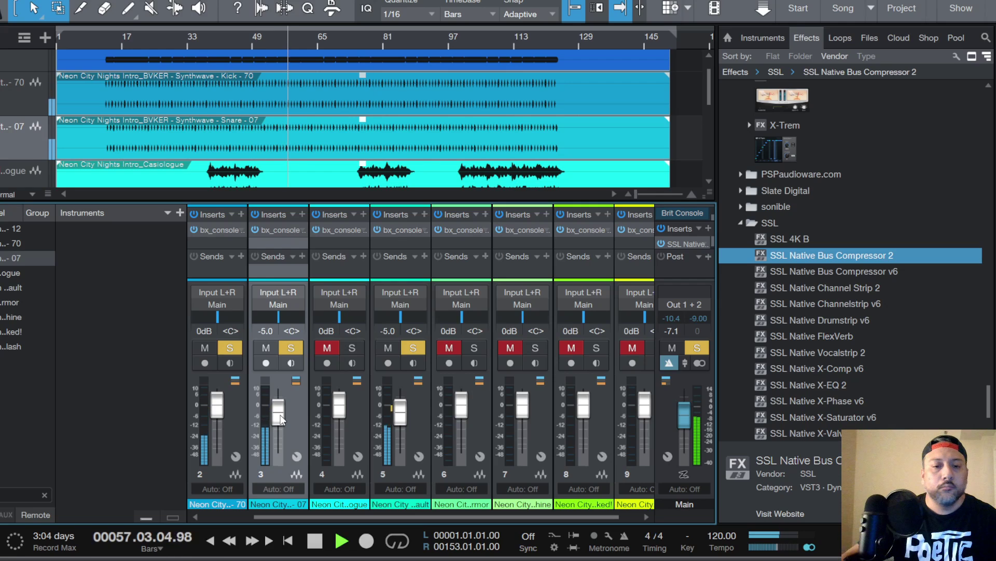
Step: Select and solo the Closed Hat - 12 track and open its SSL channel strip
scroll(281, 419, up, 1)
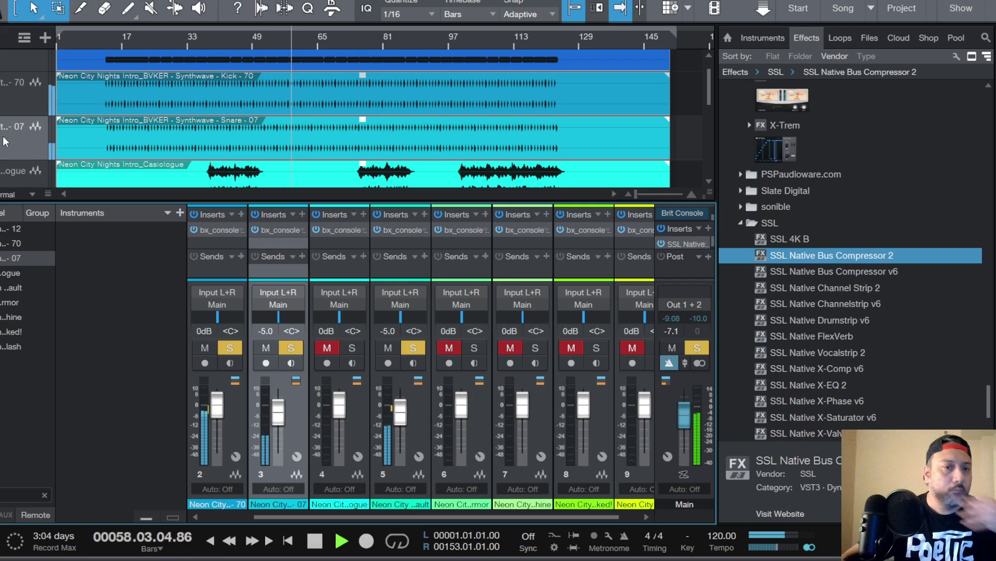
scroll(4, 138, up, 1)
click(12, 76)
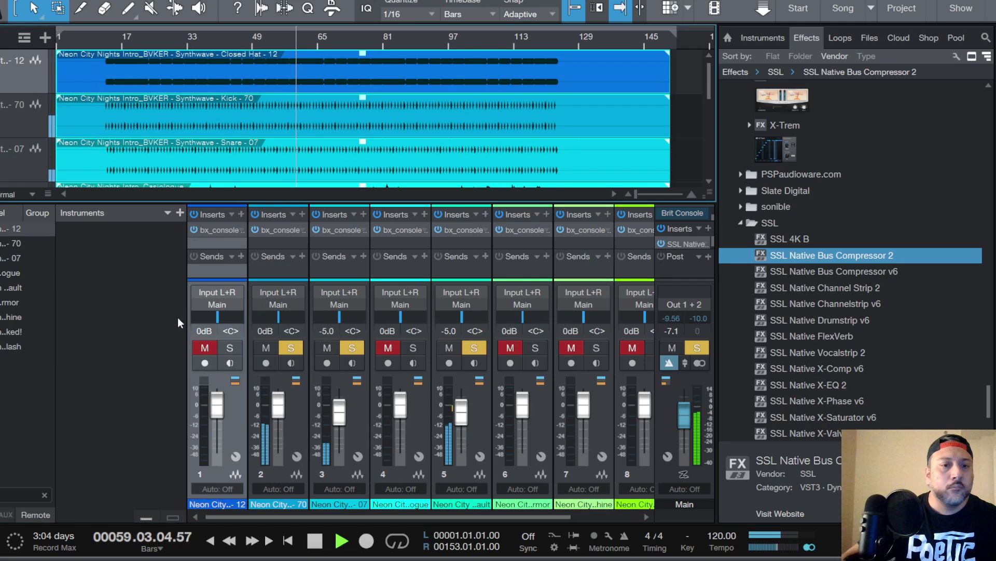
click(215, 228)
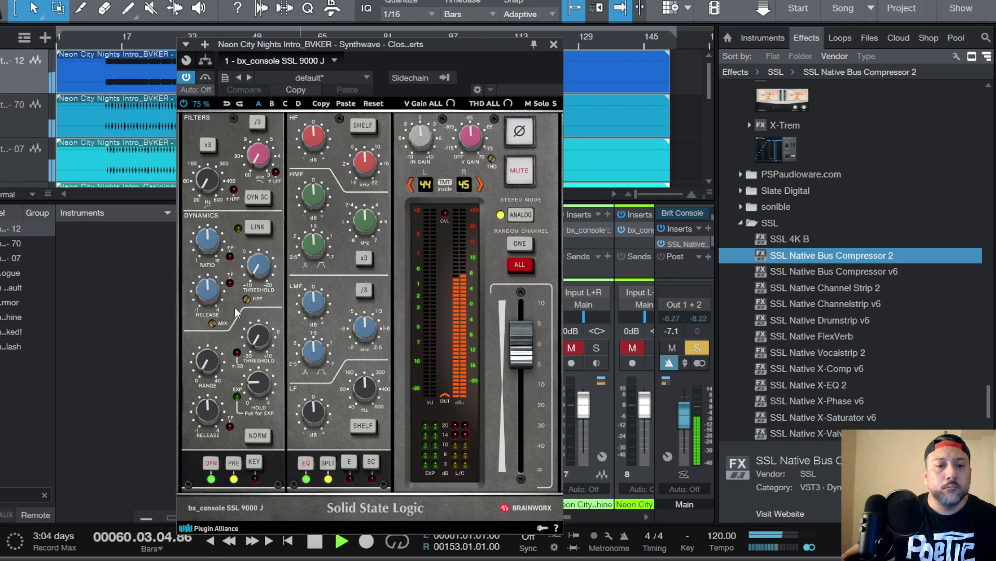
Step: Adjust the closed hat's compressor with a ratio of about 1.5:1, set the gate range to -20.0 dB, and switch off PRE
drag(209, 244, 219, 330)
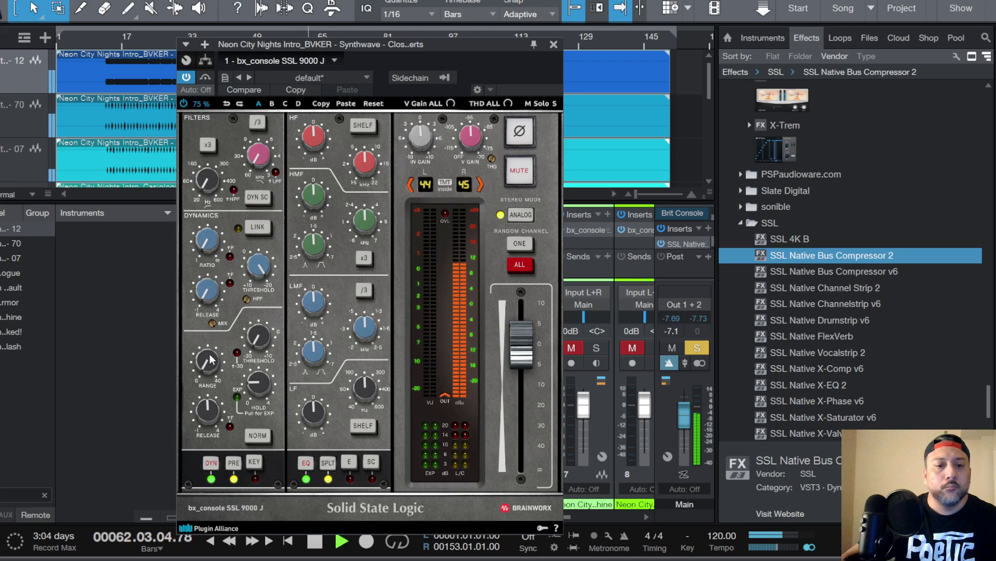
drag(209, 369, 209, 359)
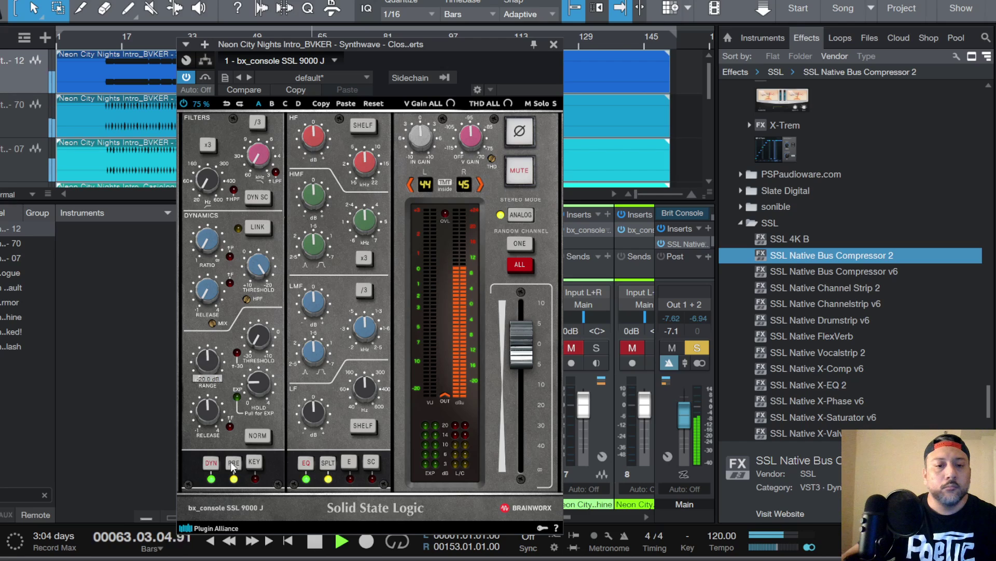
mouse_move(210, 241)
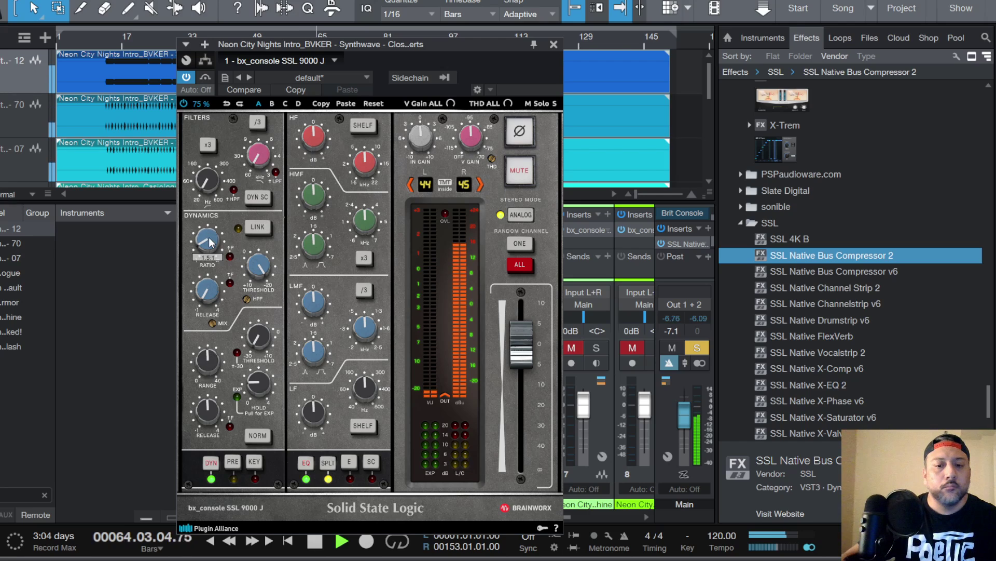
Step: Adjust the closed hat's HF gain, cut its HMF band by 1.0 dB, and close the plug-in window
scroll(318, 140, down, 4)
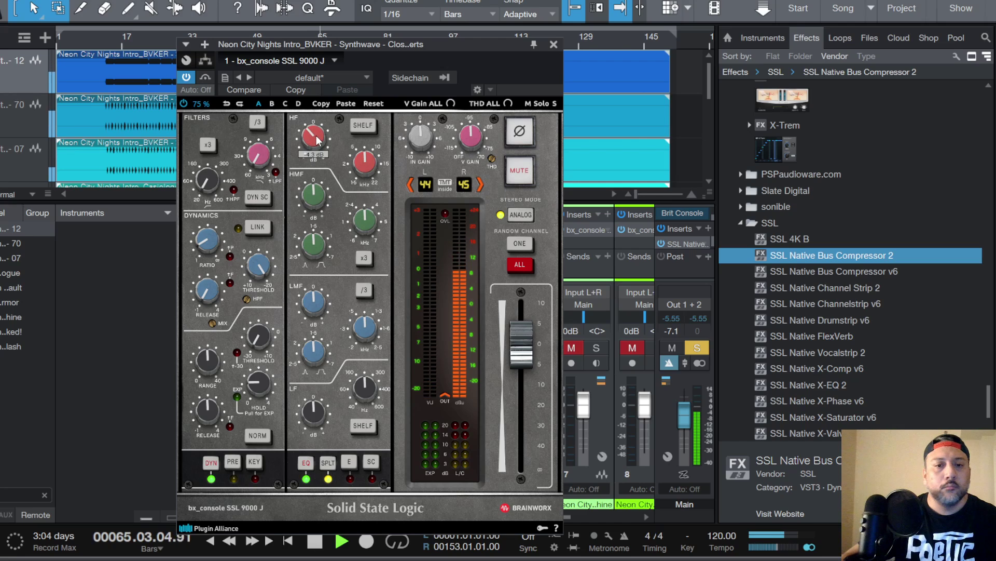
scroll(318, 140, up, 3)
scroll(311, 196, down, 1)
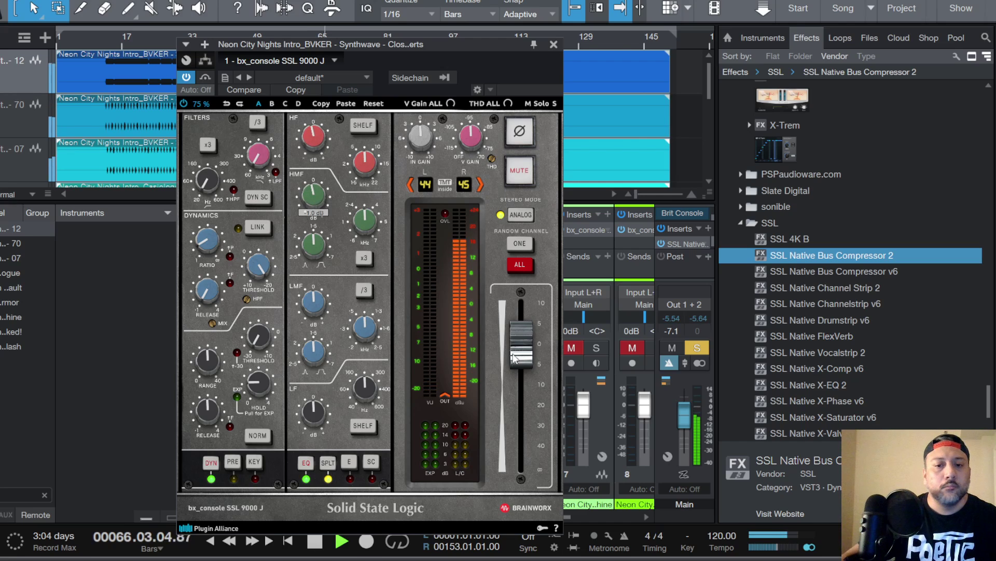
click(554, 44)
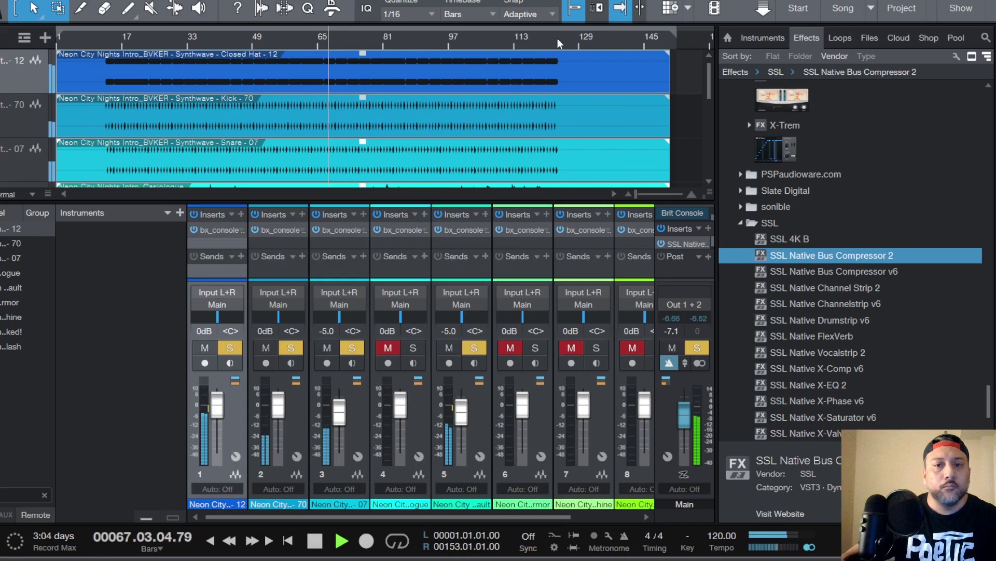
Step: Lower the Closed Hat track's channel fader to -10.0 dB
mouse_move(216, 412)
mouse_down()
mouse_move(222, 448)
mouse_move(225, 428)
mouse_up()
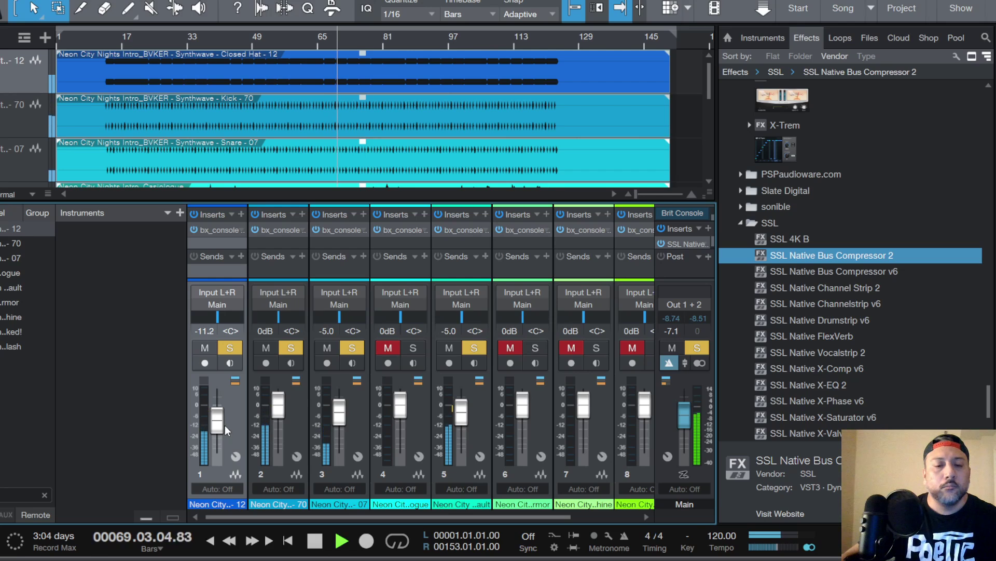
scroll(225, 430, right, 1)
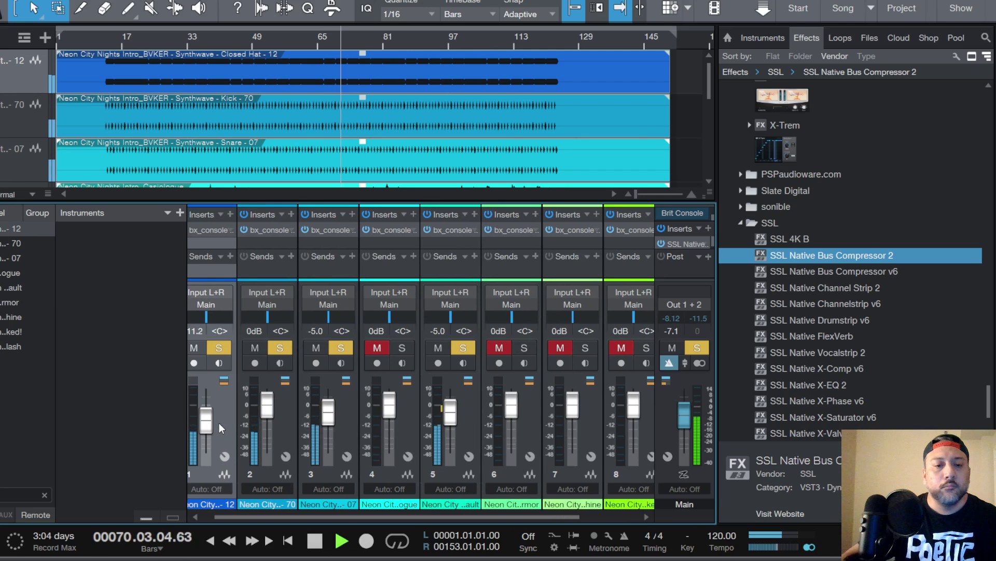
scroll(219, 422, up, 4)
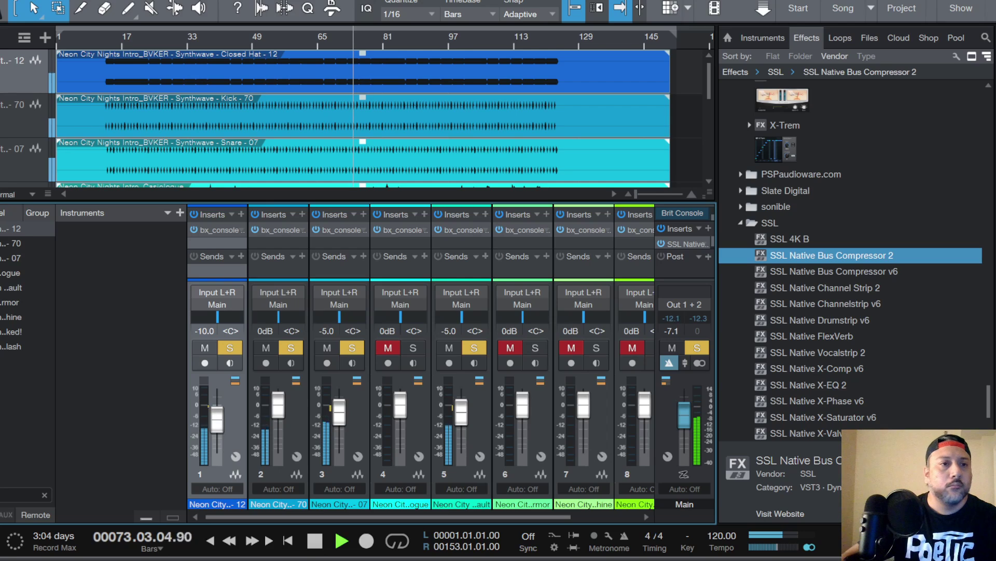
click(0, 0)
key(Escape)
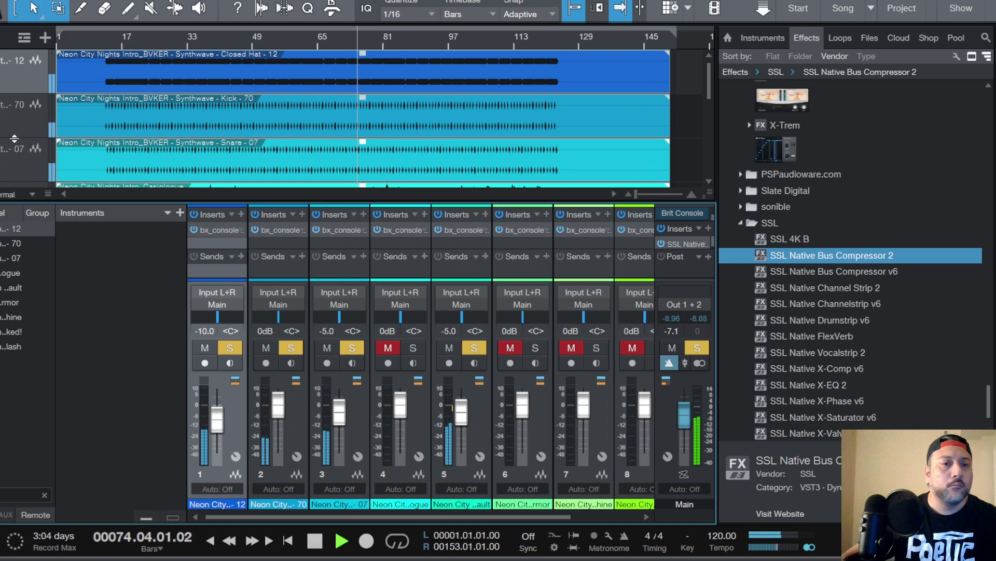
scroll(13, 125, down, 2)
scroll(14, 130, down, 4)
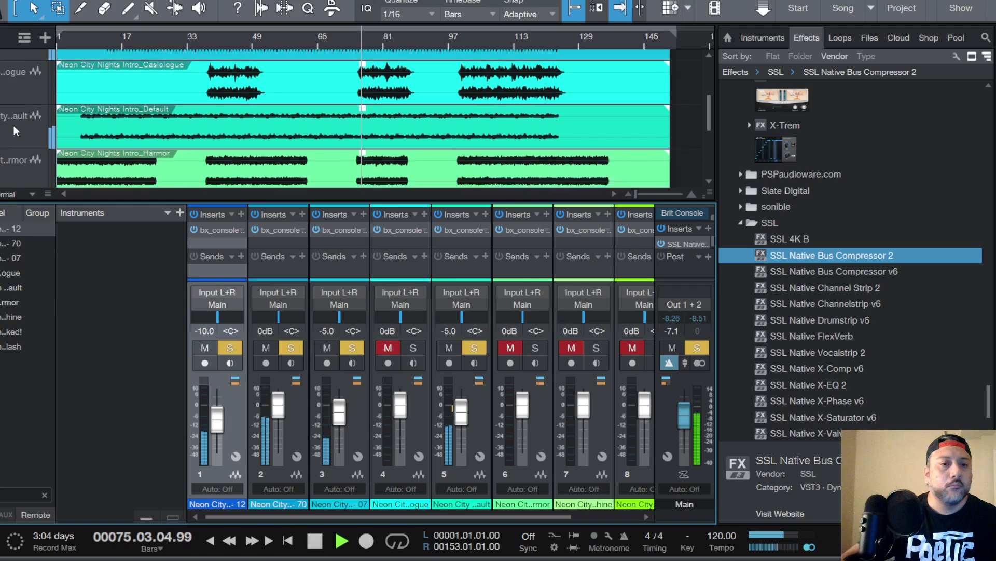
scroll(12, 128, up, 4)
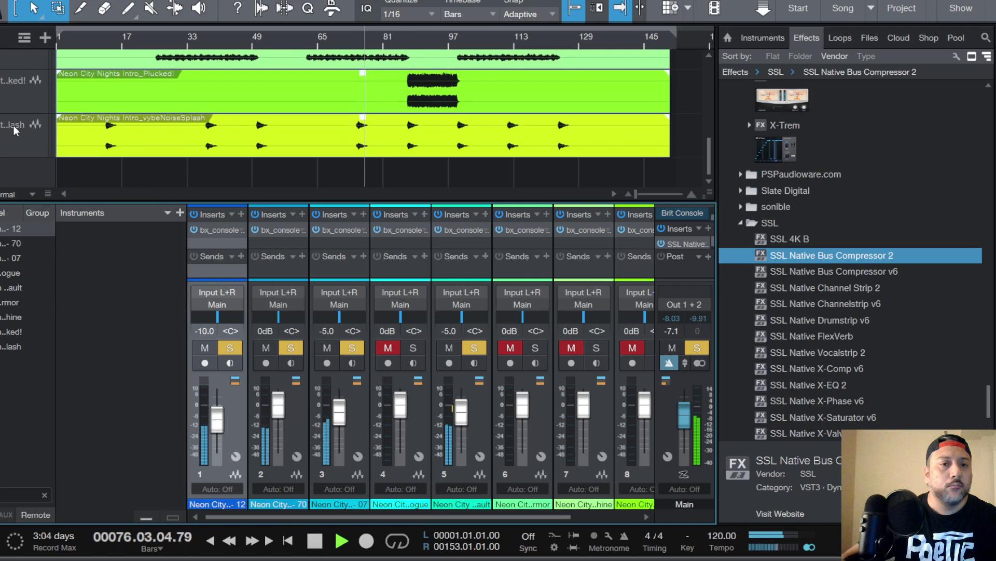
scroll(11, 125, up, 3)
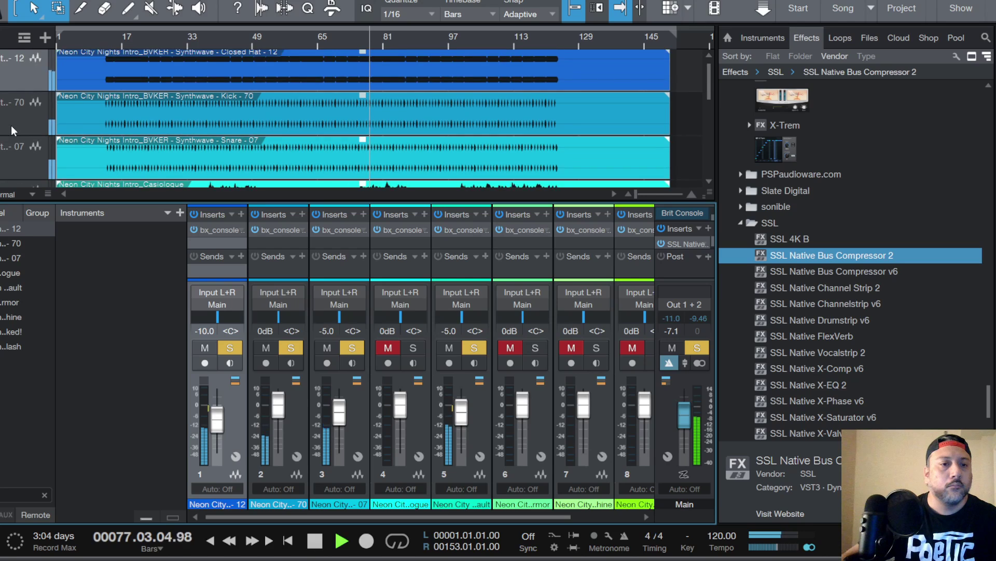
Step: Select and solo the Harmor track, restart playback, and lower its channel fader to about -8.5 dB
scroll(10, 125, down, 1)
scroll(11, 126, down, 4)
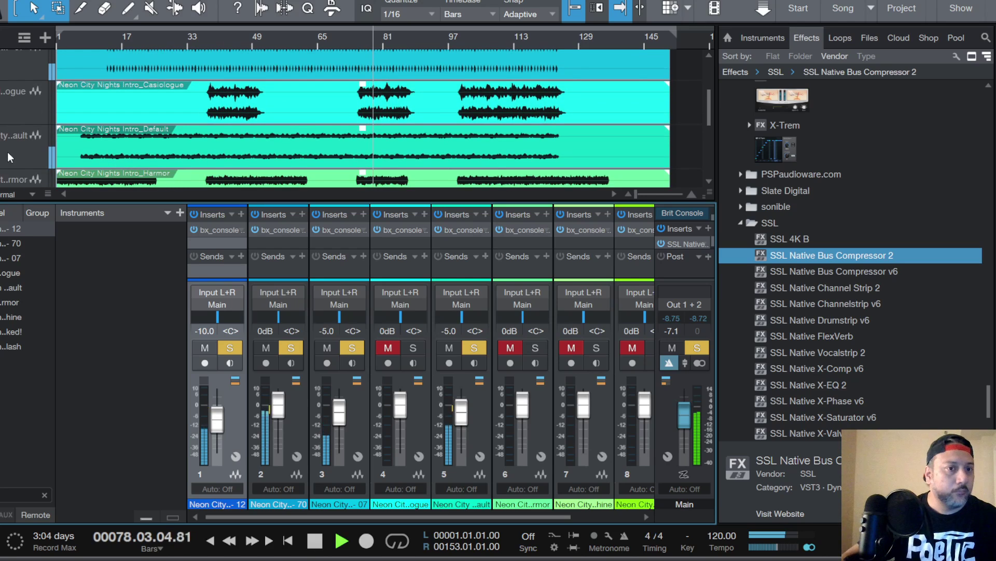
click(20, 141)
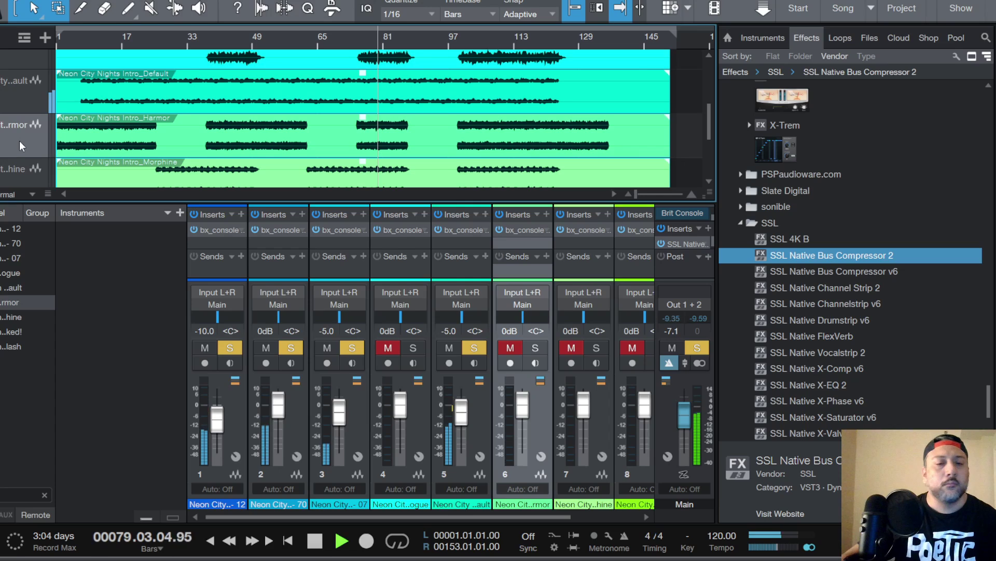
key(space)
key(space)
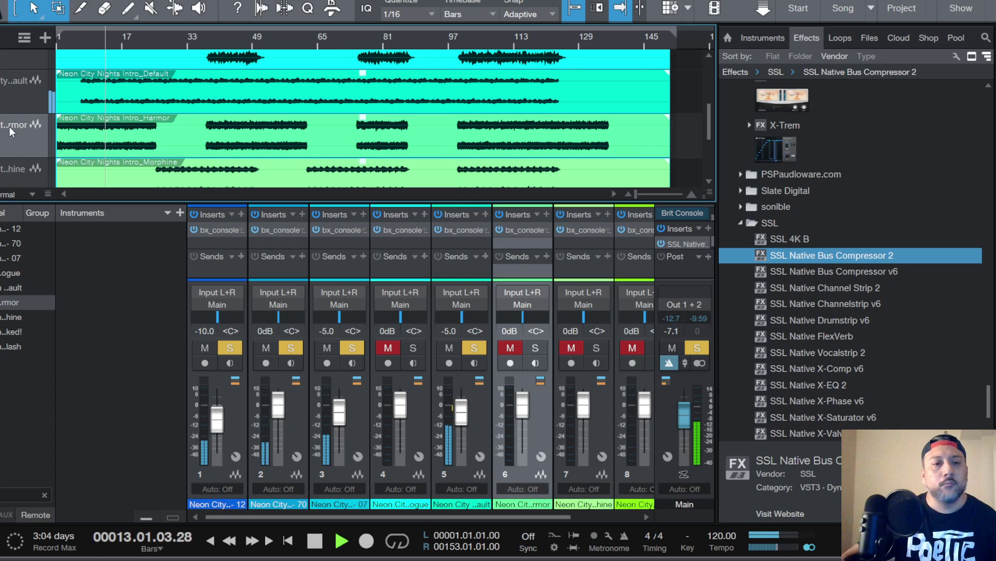
click(511, 349)
drag(525, 409, 522, 422)
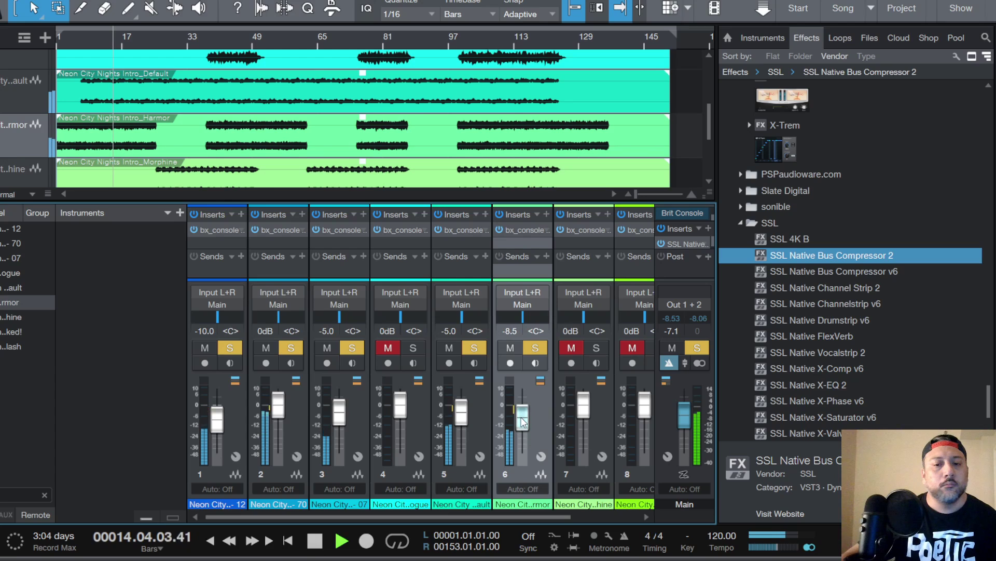
Step: In Harmor's SSL channel strip, adjust the compressor threshold, ratio and gate range, and switch off PRE
click(525, 232)
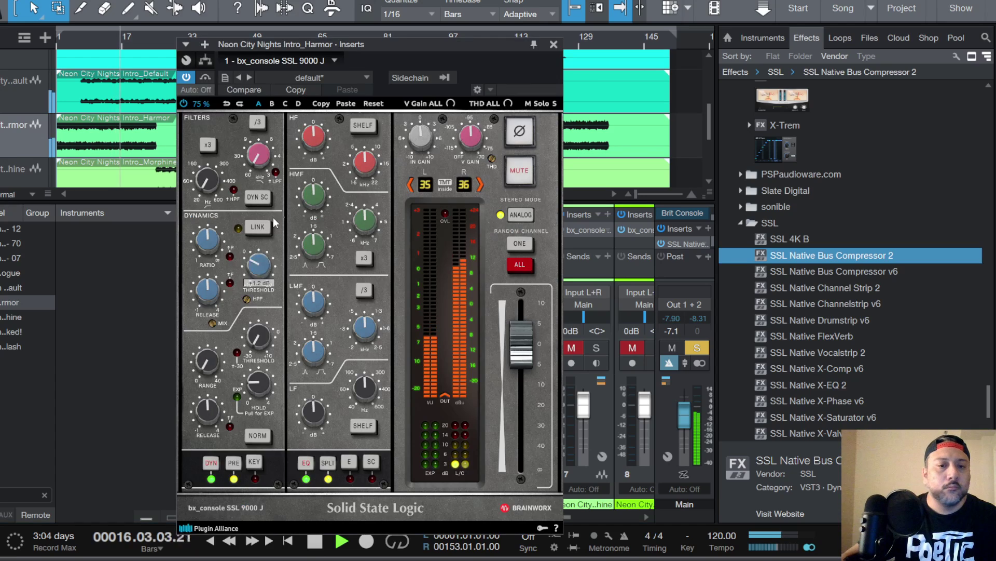
double_click(212, 242)
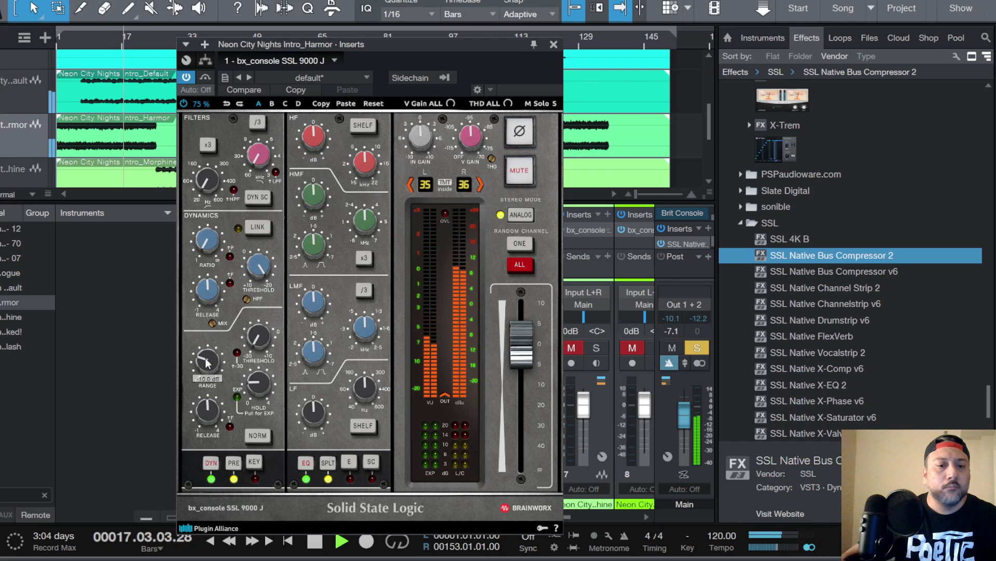
double_click(207, 362)
click(234, 462)
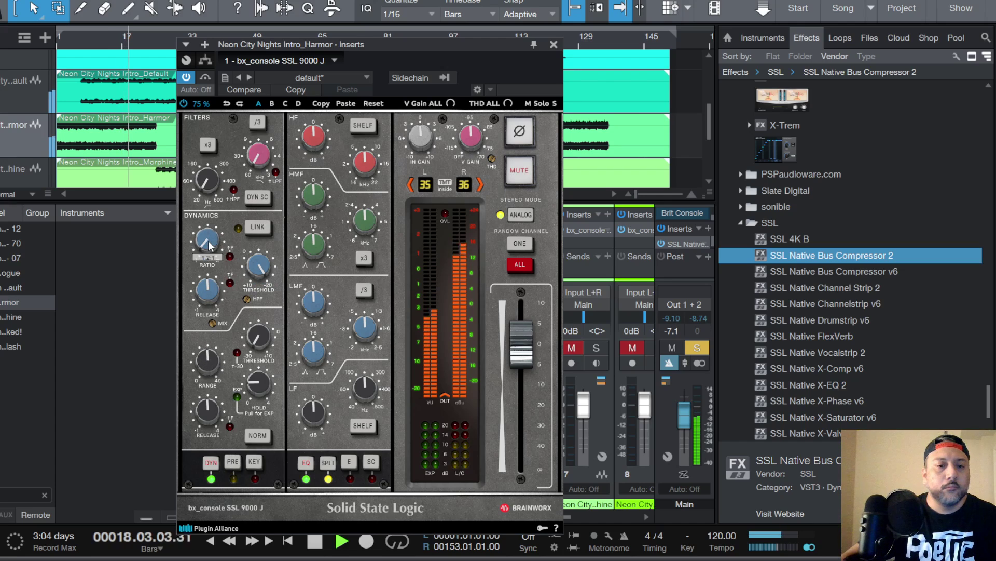
drag(209, 249, 210, 246)
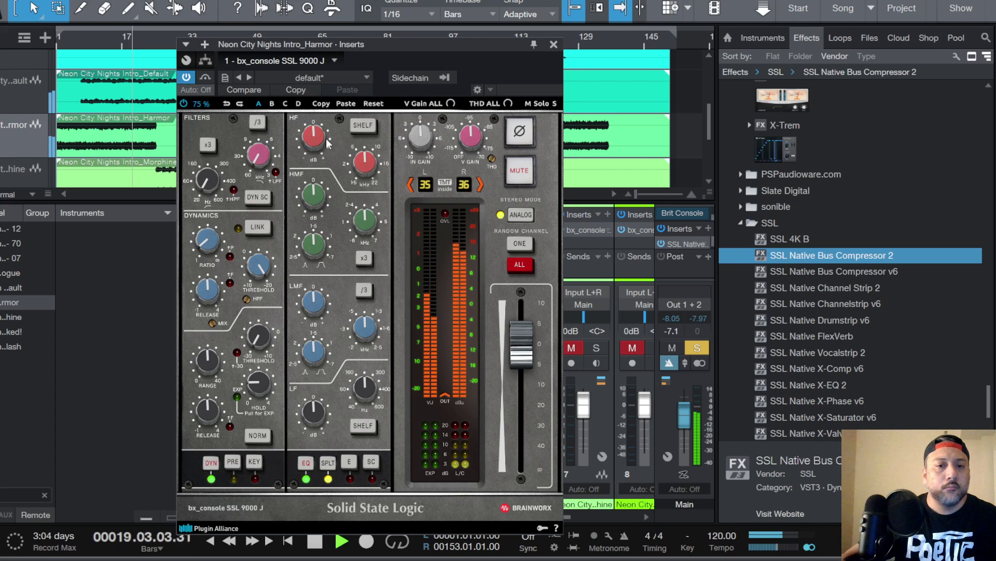
Step: Boost Harmor's HF gain slightly, cut its LF band by 1.0 dB, and close the plug-in window
drag(320, 140, 319, 137)
scroll(320, 137, up, 1)
scroll(316, 194, up, 1)
scroll(316, 411, down, 1)
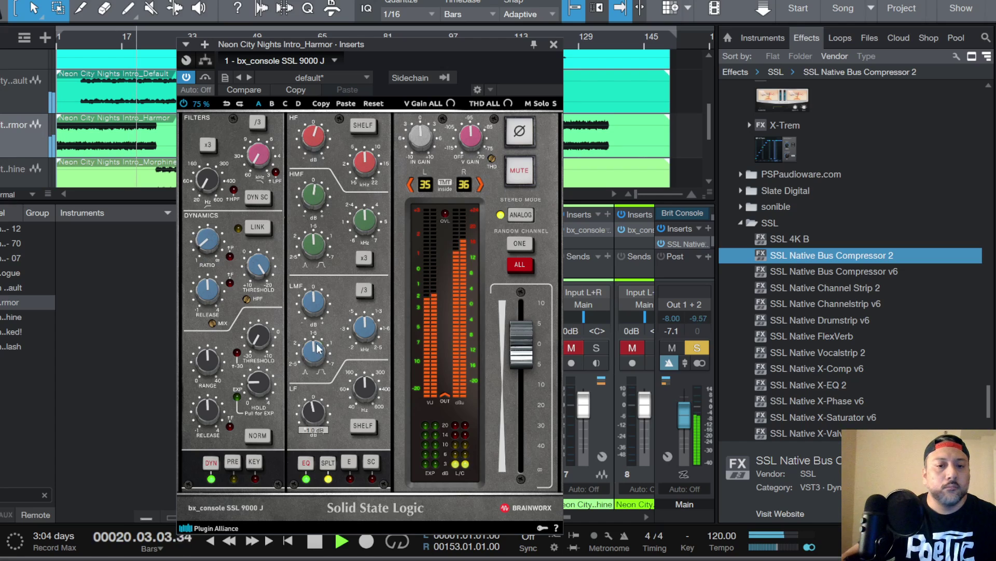
click(554, 44)
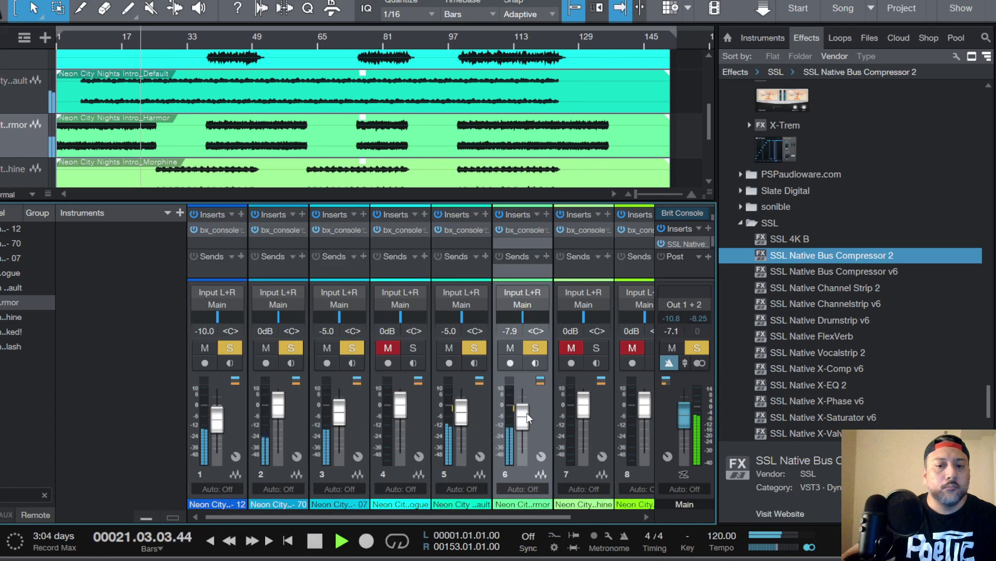
Step: Lower the Harmor fader to -9.6 dB and enable its channel strip's low-pass filter at about 8.5 kHz
mouse_move(526, 413)
mouse_down()
mouse_move(527, 447)
mouse_move(527, 416)
mouse_move(524, 424)
mouse_up()
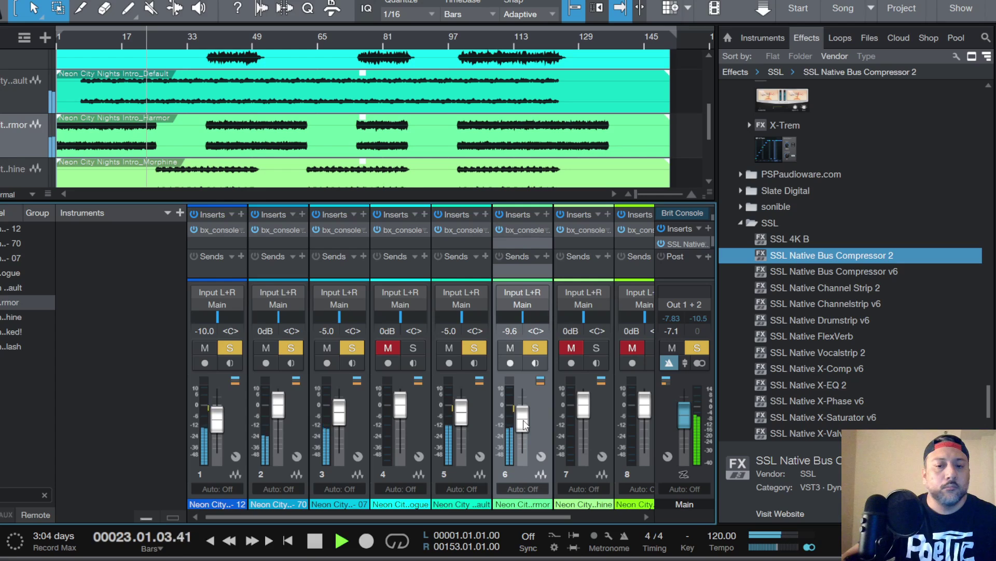
click(518, 230)
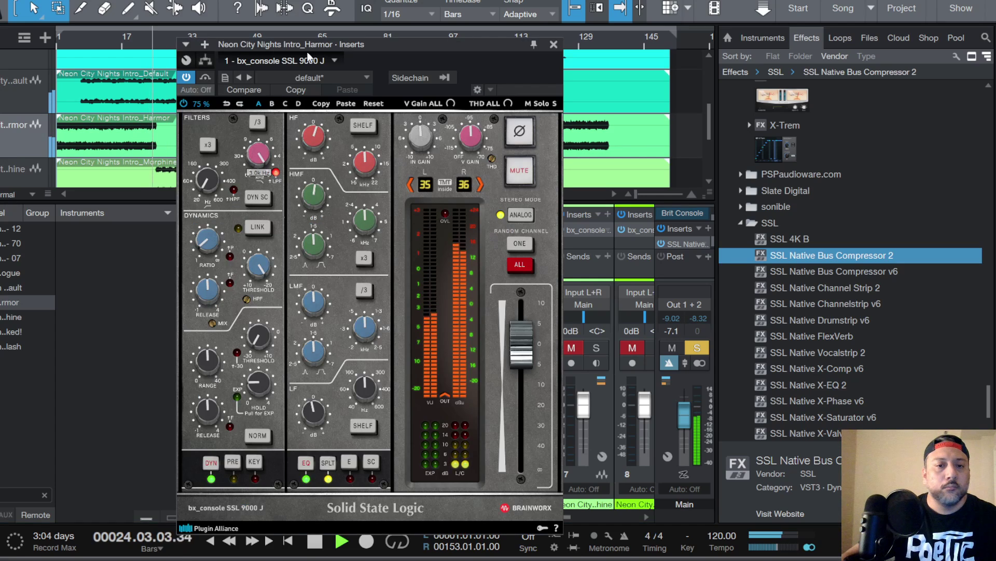
scroll(258, 153, down, 3)
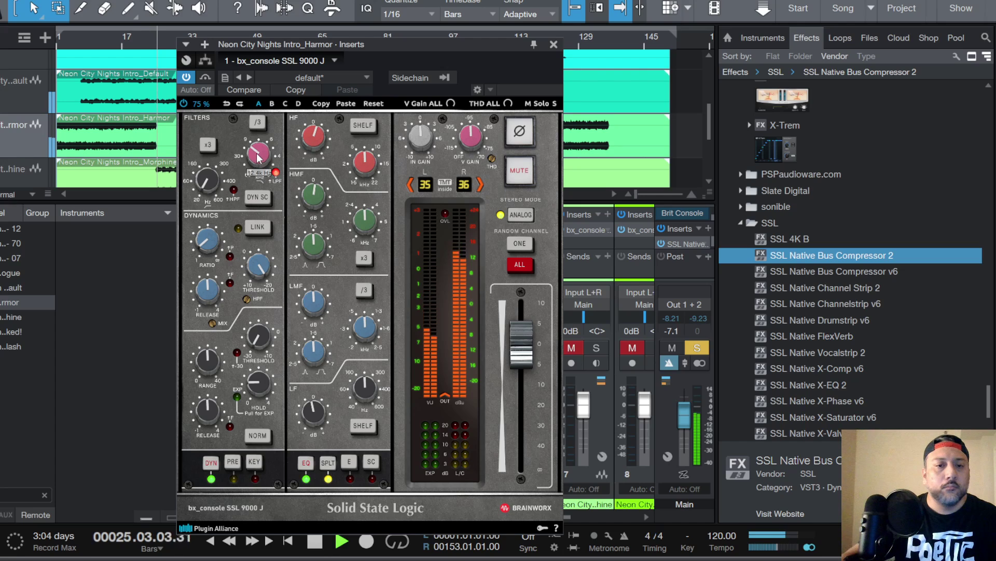
scroll(257, 154, up, 3)
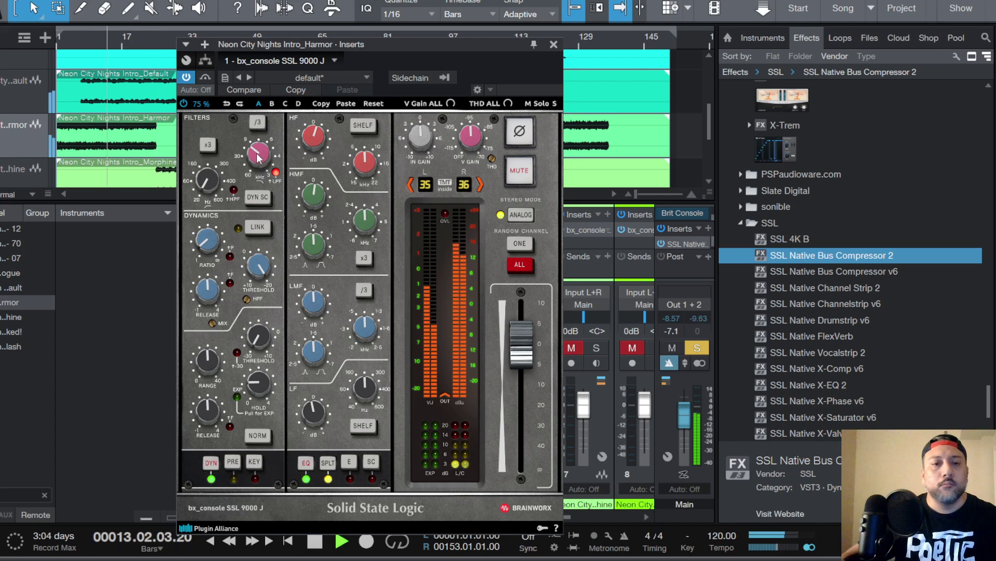
scroll(258, 158, up, 2)
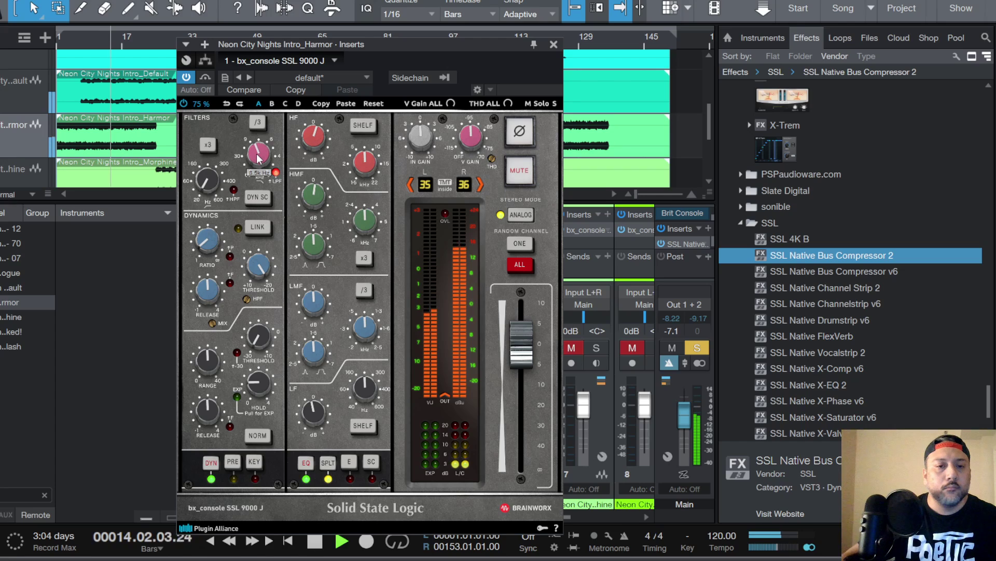
scroll(258, 158, down, 1)
scroll(258, 157, up, 5)
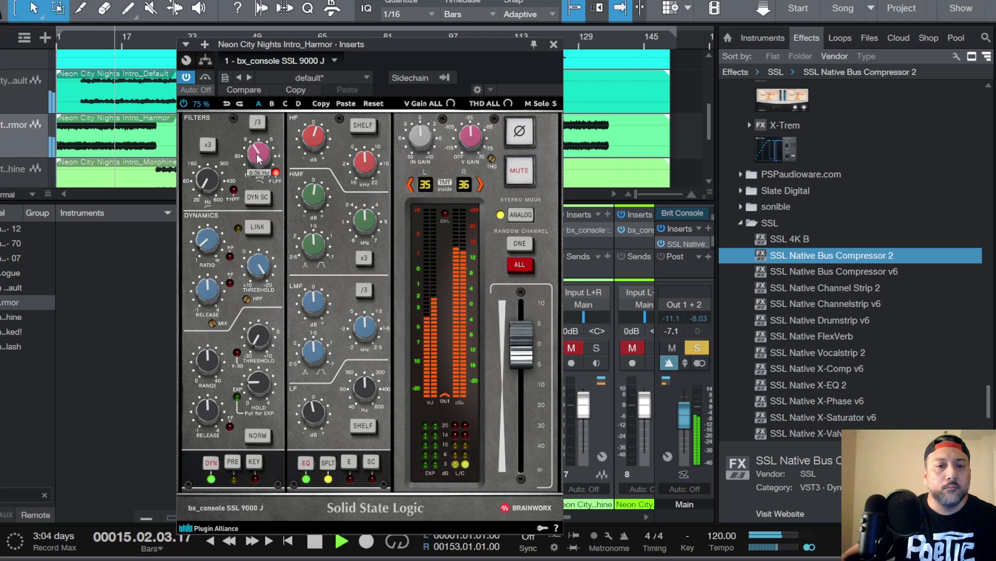
scroll(258, 158, down, 2)
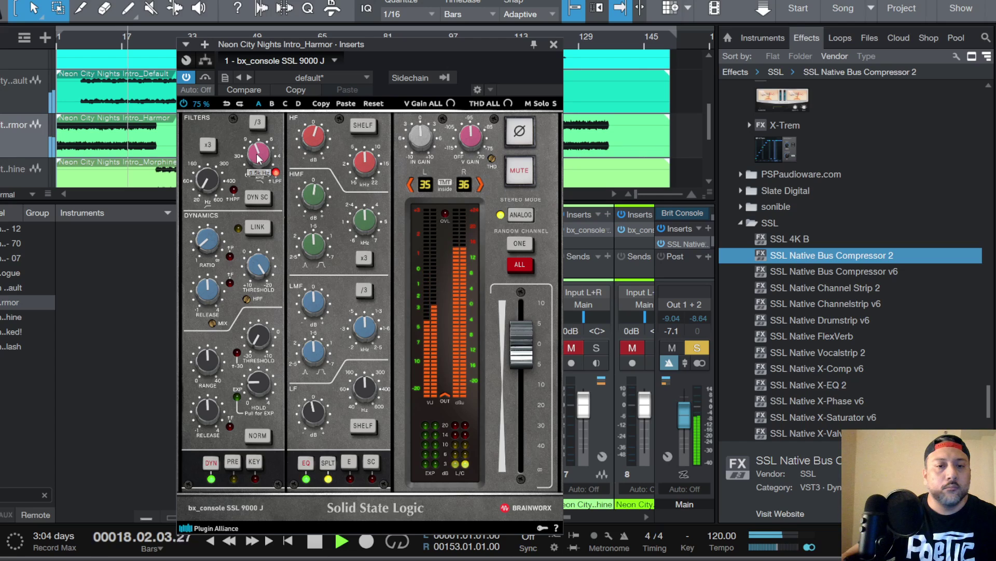
click(552, 45)
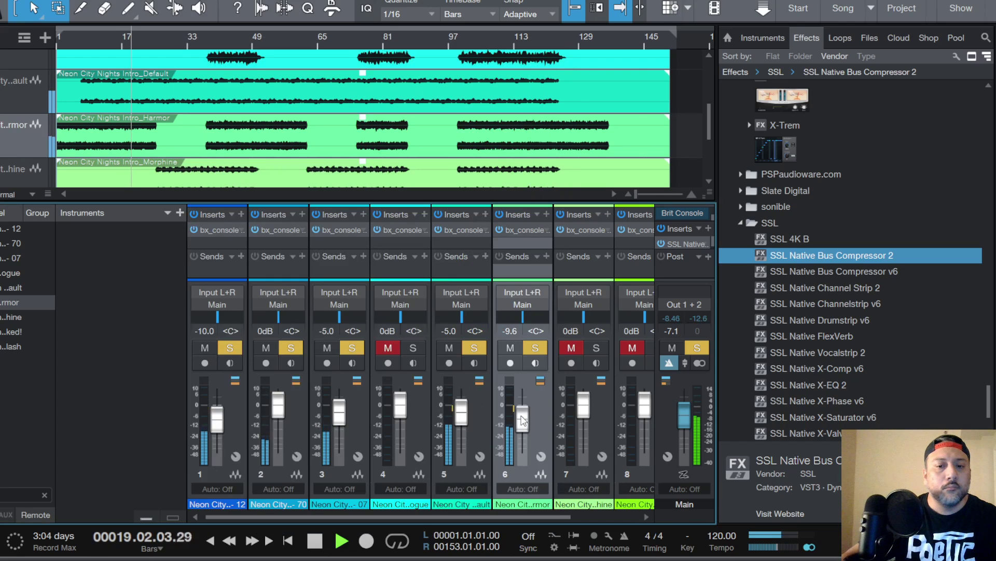
Step: Set the Harmor channel fader to -10.0 dB and save the song
drag(522, 423, 522, 420)
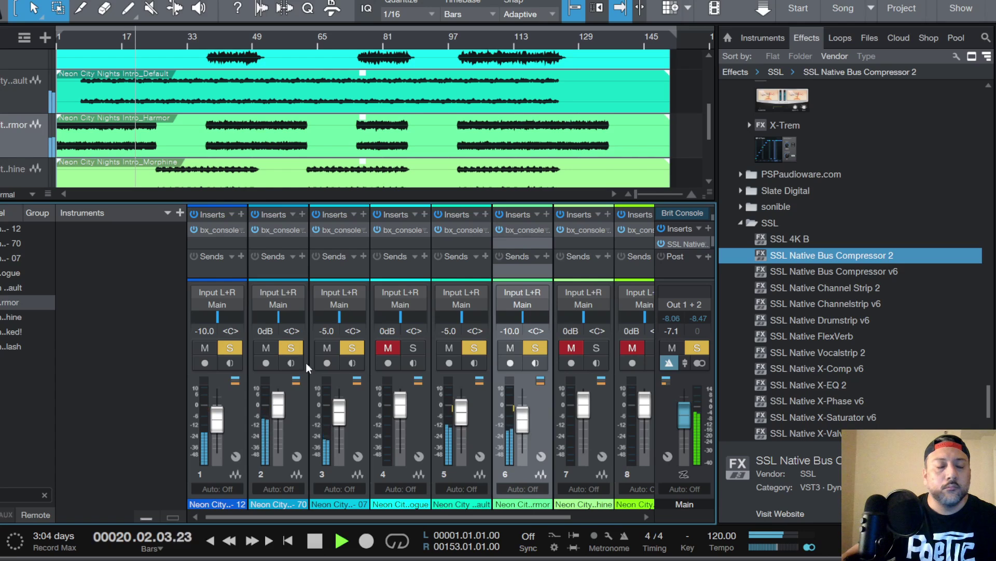
click(0, 0)
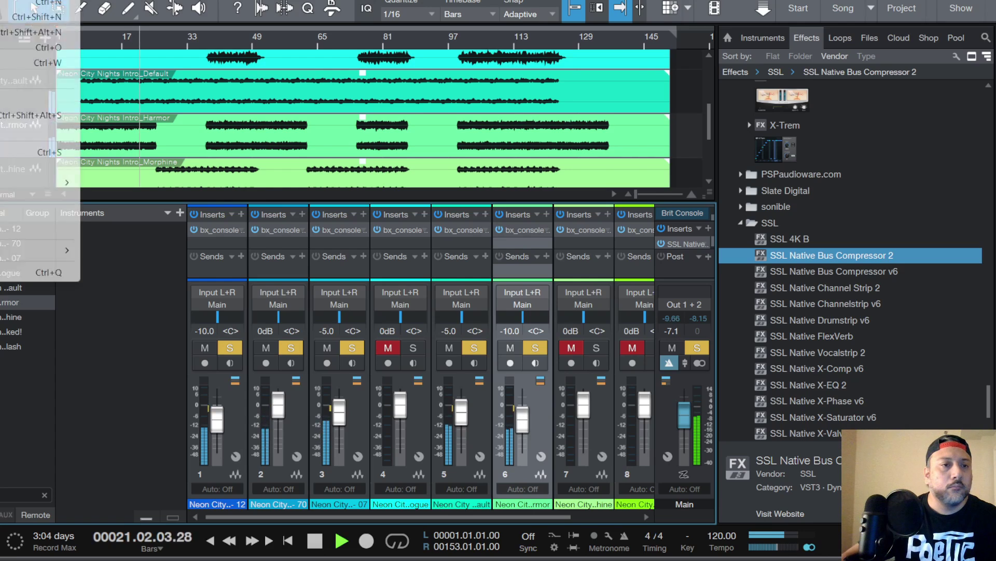
click(44, 151)
Step: Select and solo the Morphine track and set its channel fader to -6.7 dB
scroll(25, 132, down, 5)
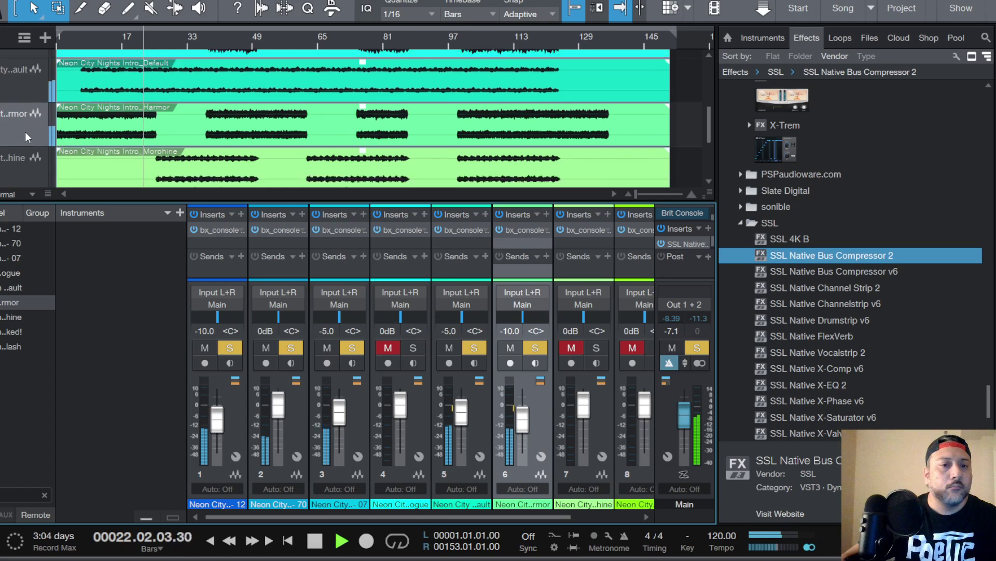
scroll(25, 132, up, 5)
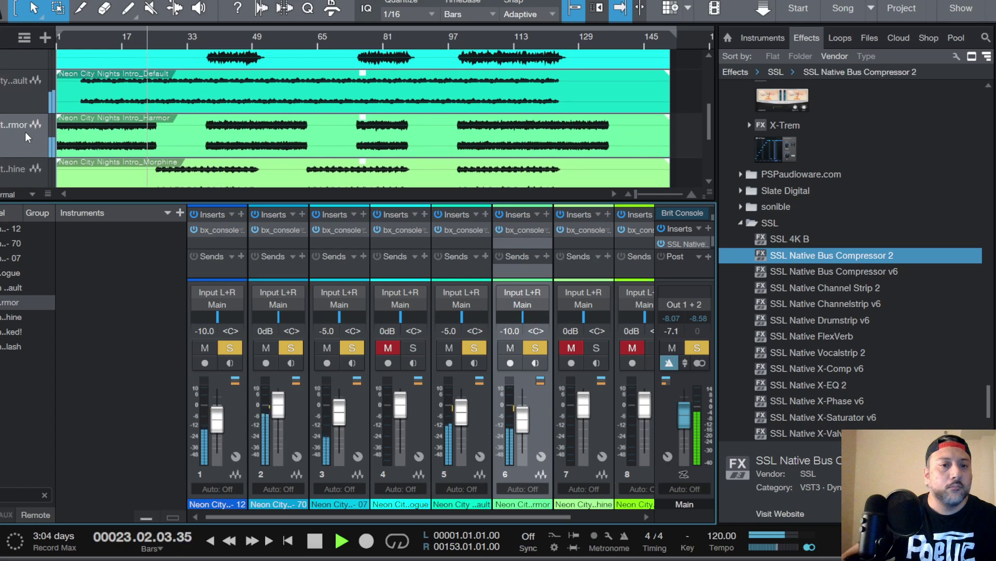
scroll(25, 132, down, 1)
click(23, 141)
click(578, 348)
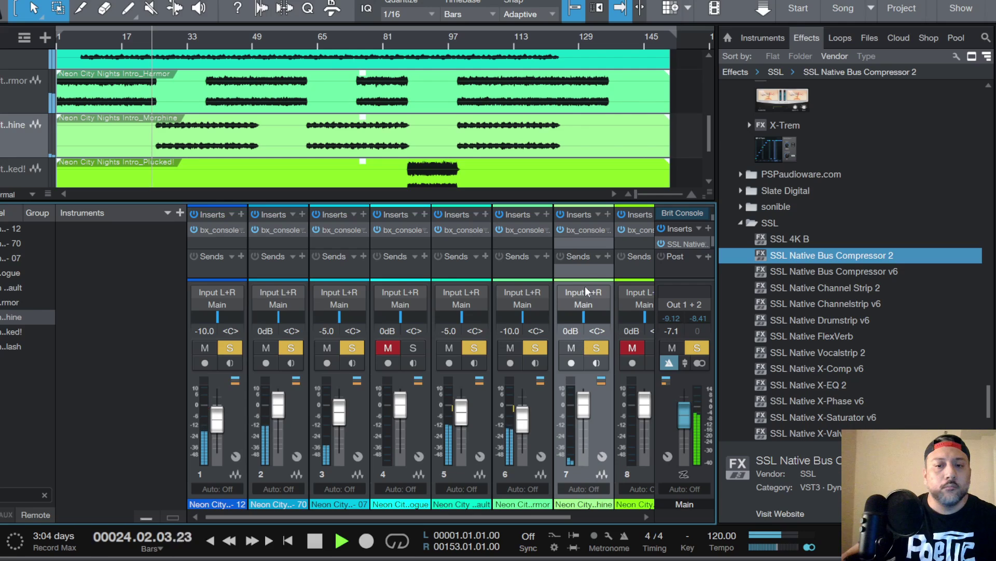
drag(584, 439, 585, 412)
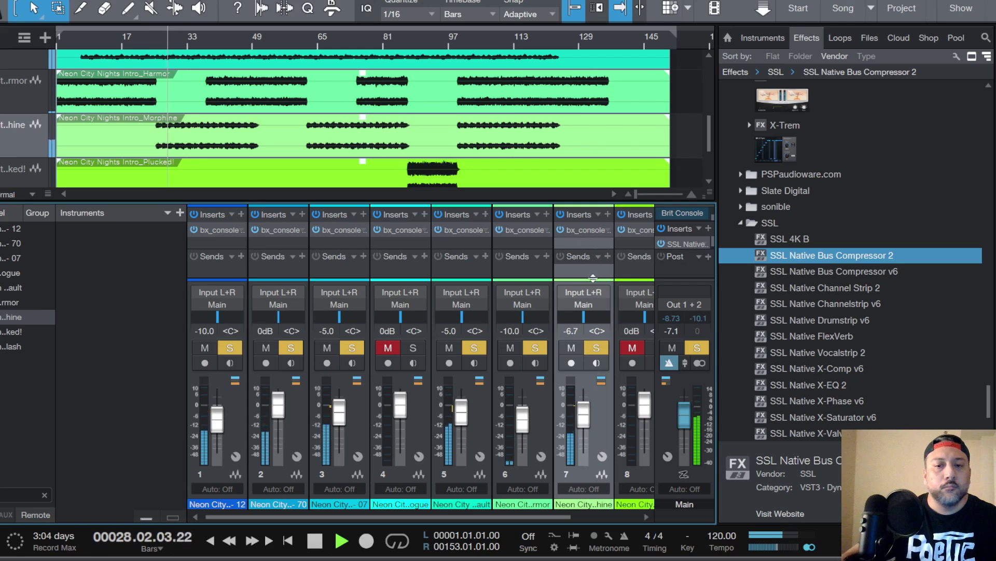
Step: In Morphine's SSL channel strip, lower the compressor ratio, adjust the gate range, and switch off PRE
click(590, 229)
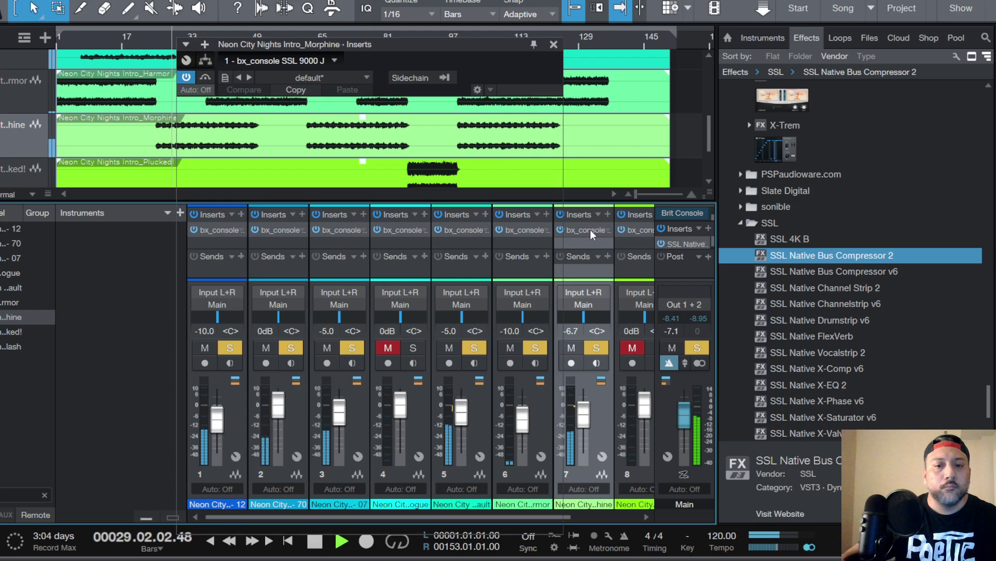
drag(213, 248, 212, 362)
click(242, 463)
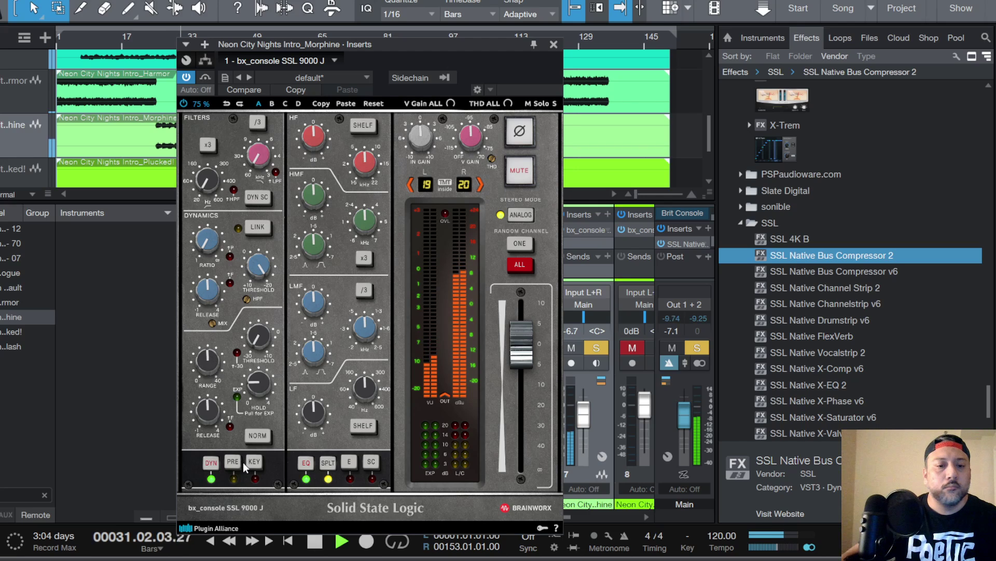
mouse_move(214, 247)
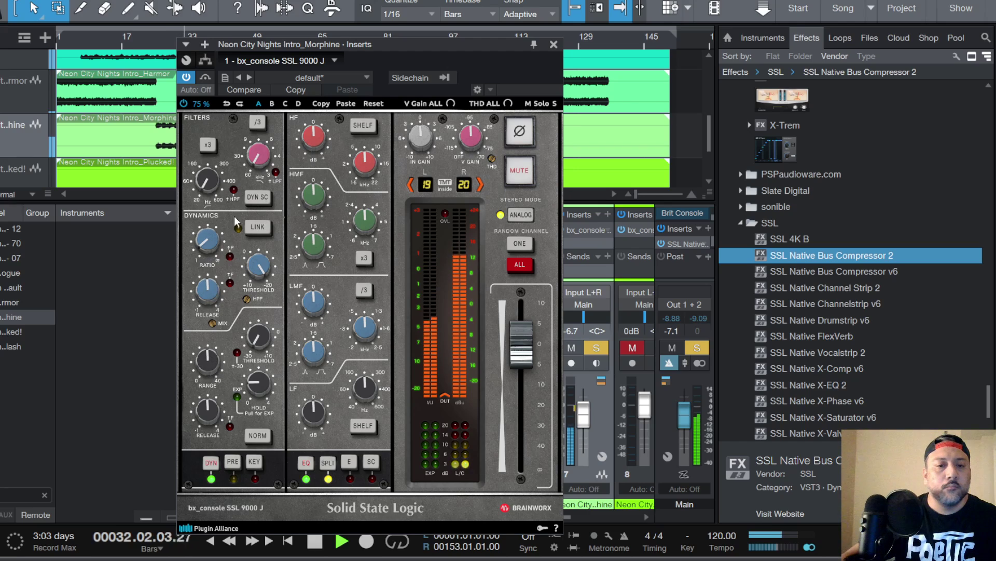
Step: Boost Morphine's HF gain, cut LF by 2.0 dB, raise LMF by 0.5 dB, and enable its low-pass filter at 40.0 kHz
mouse_move(318, 196)
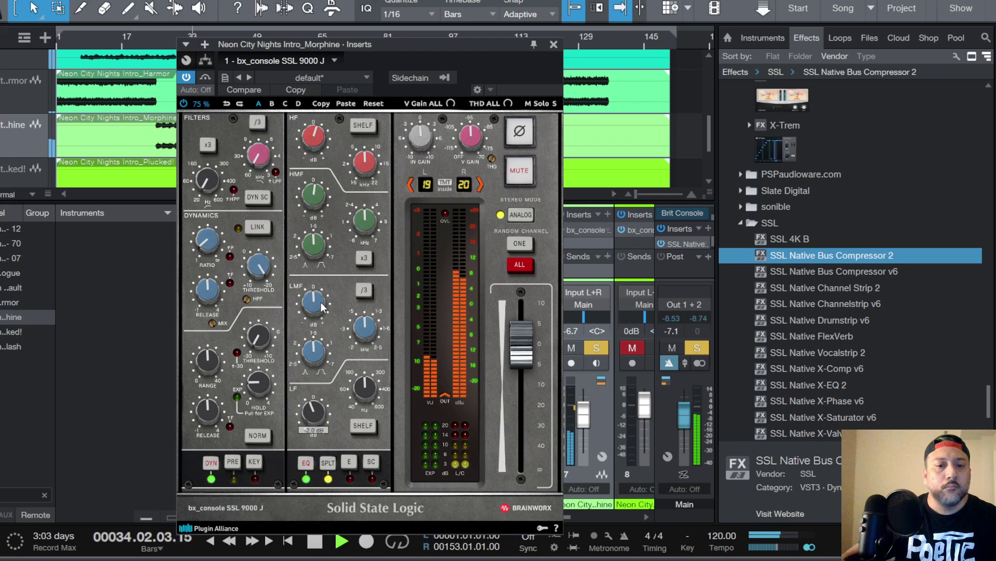
mouse_move(322, 306)
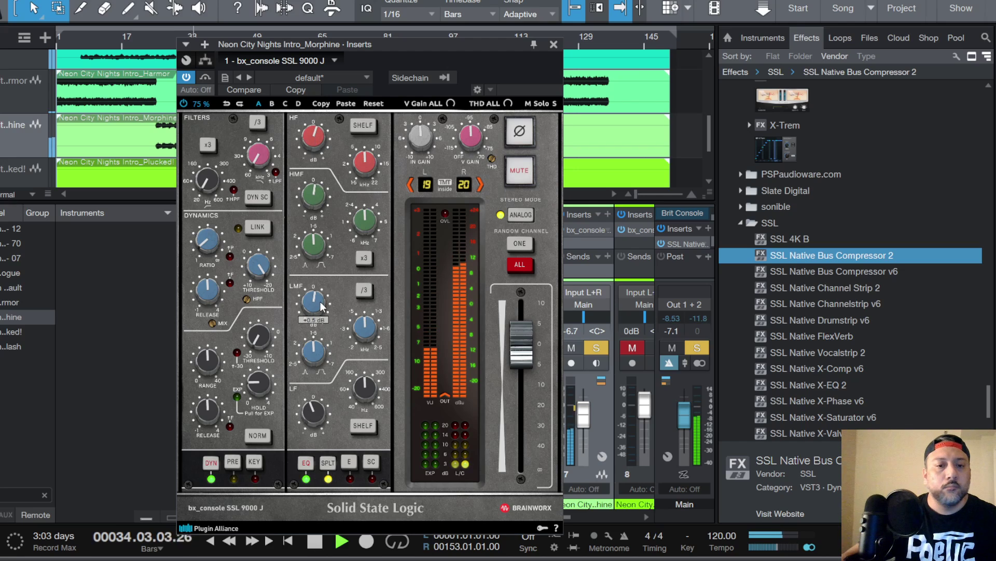
click(276, 172)
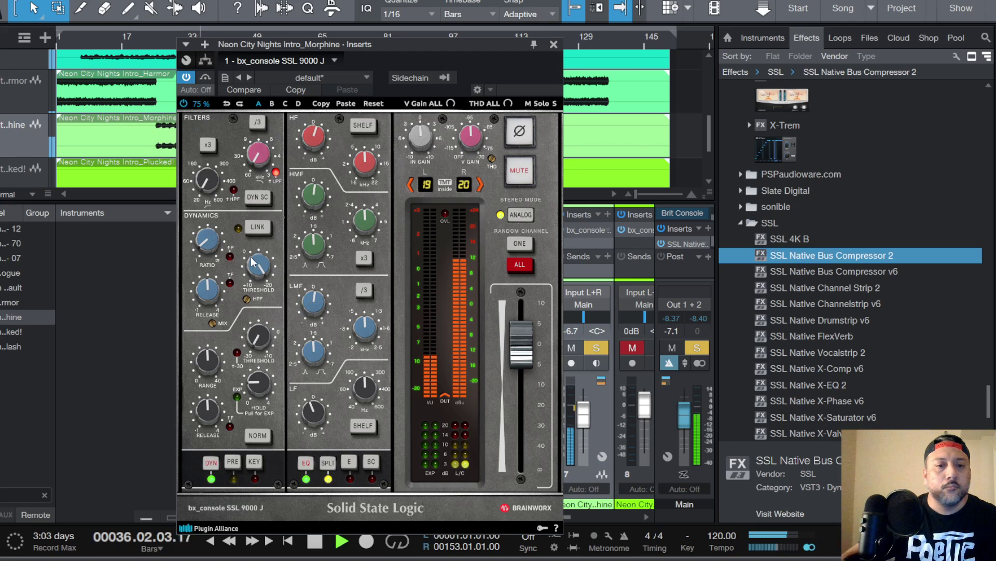
mouse_move(257, 159)
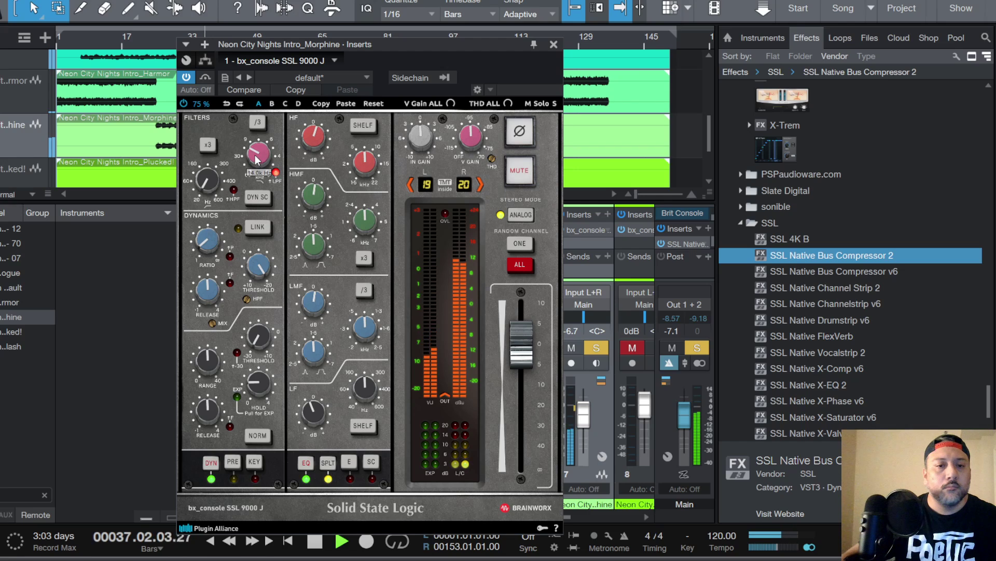
scroll(257, 159, up, 1)
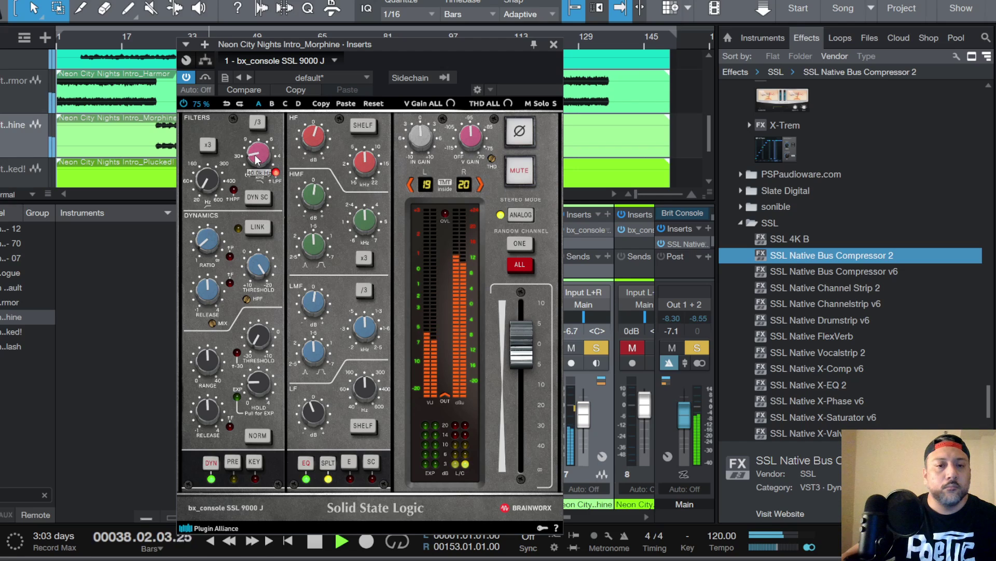
click(553, 46)
Step: Replay the section leading into Morphine's first entry, lower its channel fader to -7.5 dB, and save the song
key(space)
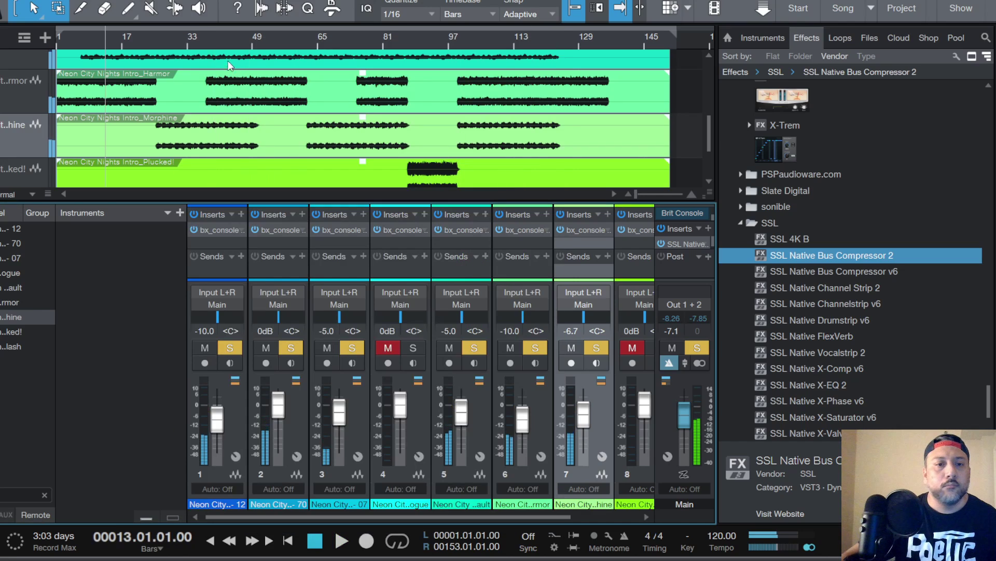
click(154, 47)
key(space)
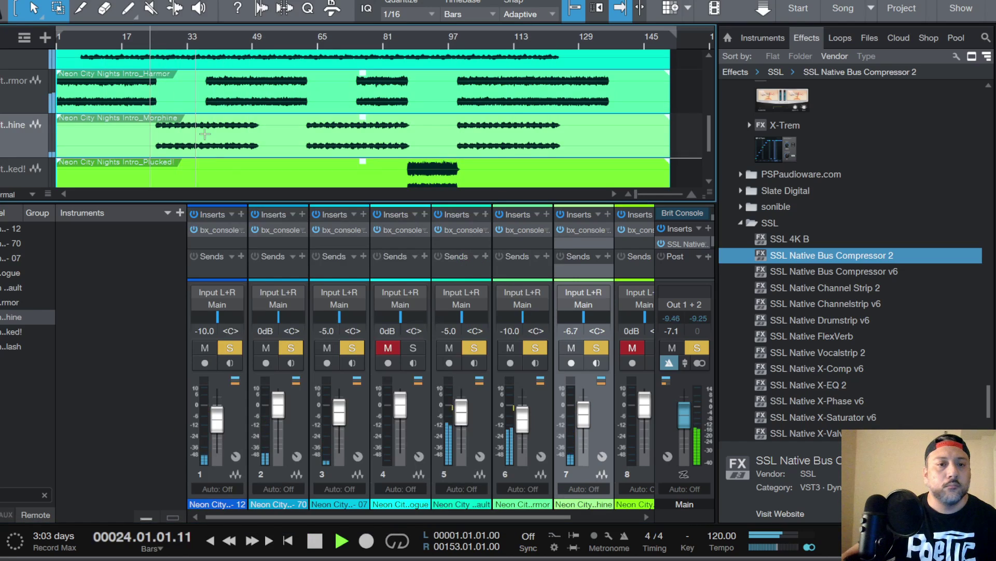
click(584, 230)
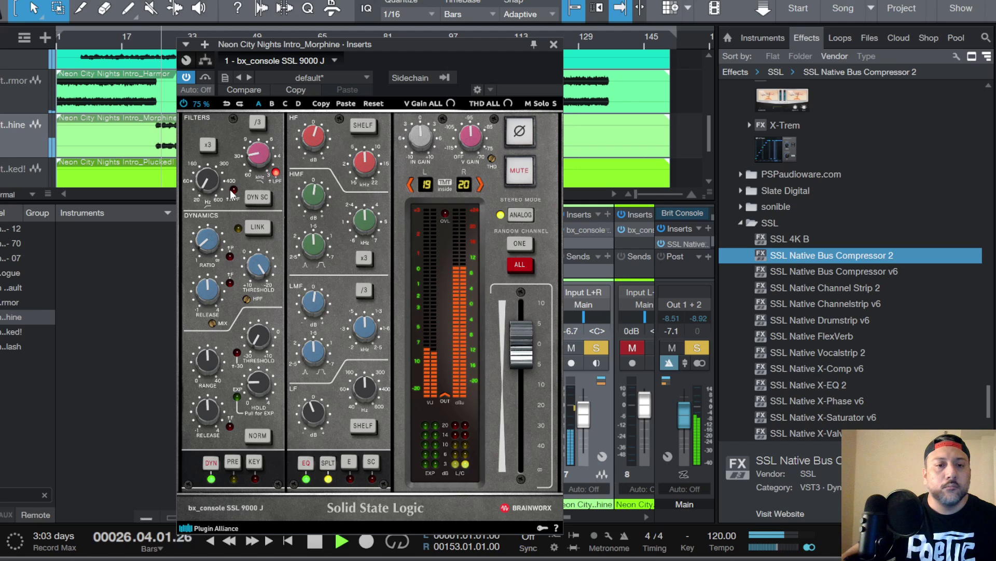
click(554, 44)
drag(583, 423, 583, 424)
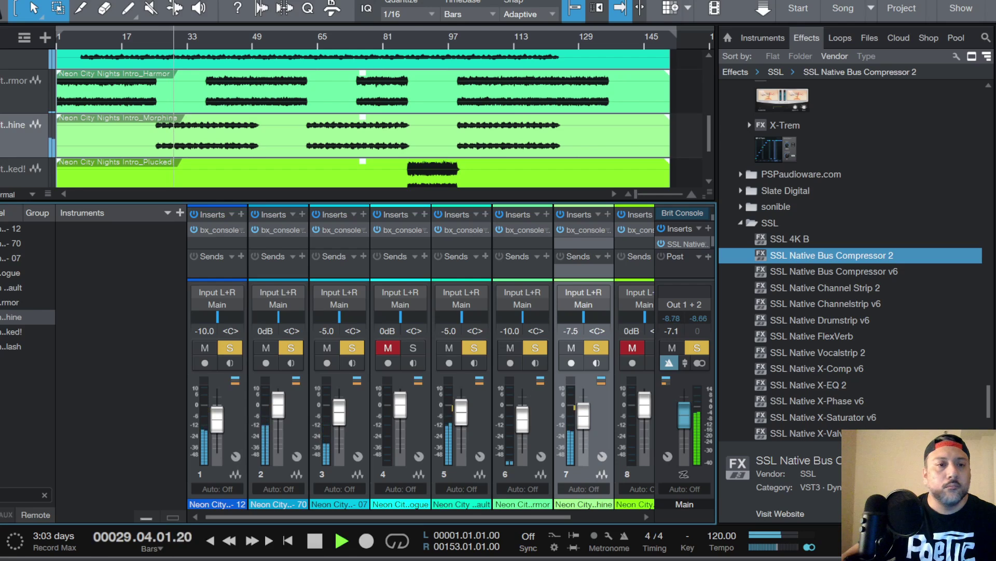
click(0, 0)
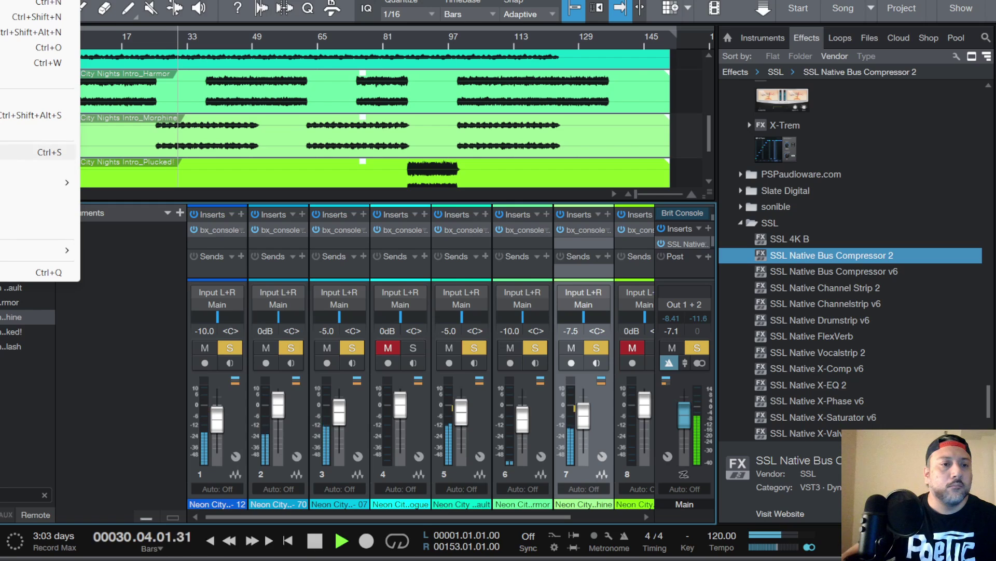
click(1, 152)
Step: Select the Casiologue track, play from its first entry, unmute and solo it, and lower its channel fader to -12.5 dB
scroll(2, 135, down, 2)
scroll(1, 136, up, 6)
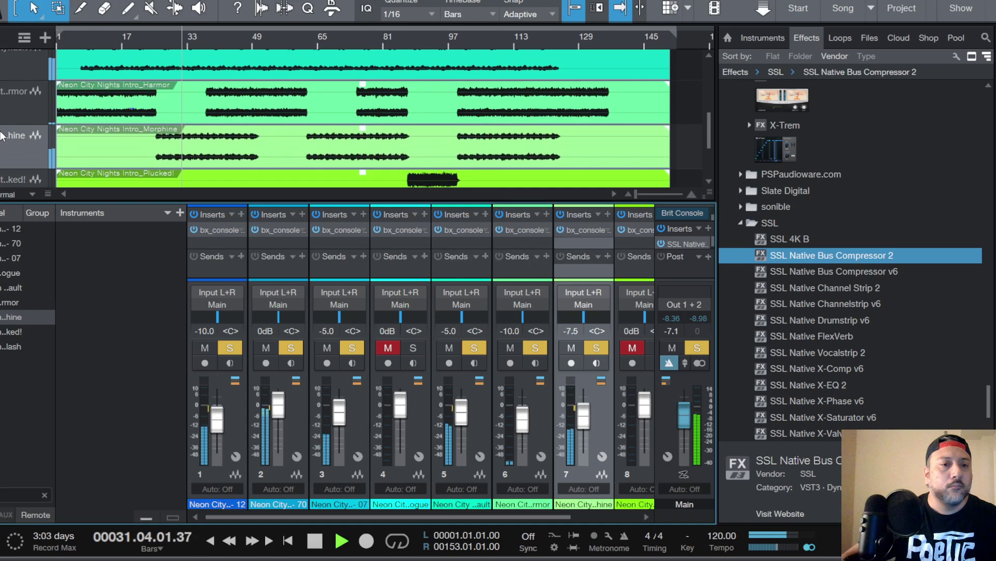
scroll(8, 118, down, 2)
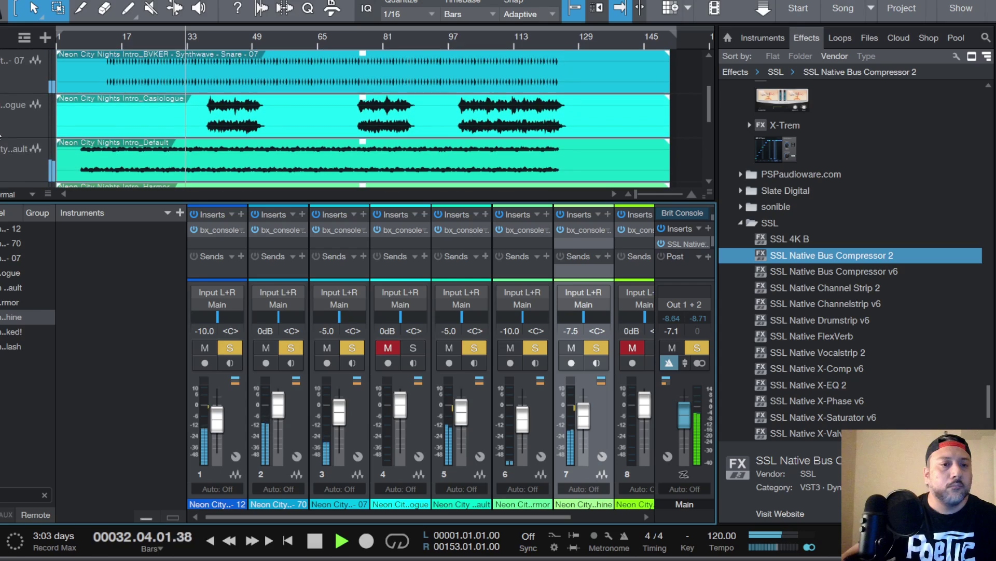
click(7, 119)
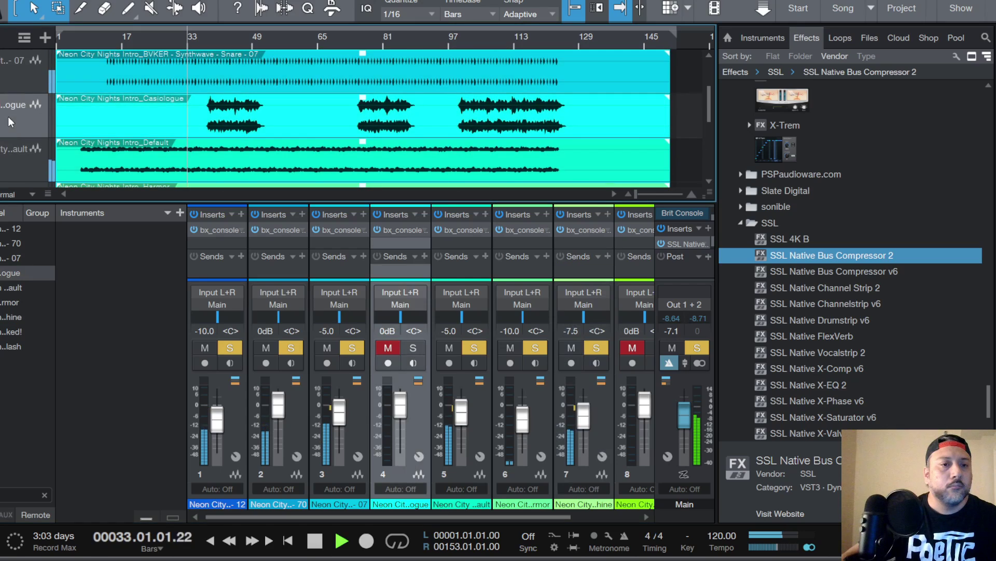
click(208, 36)
click(390, 348)
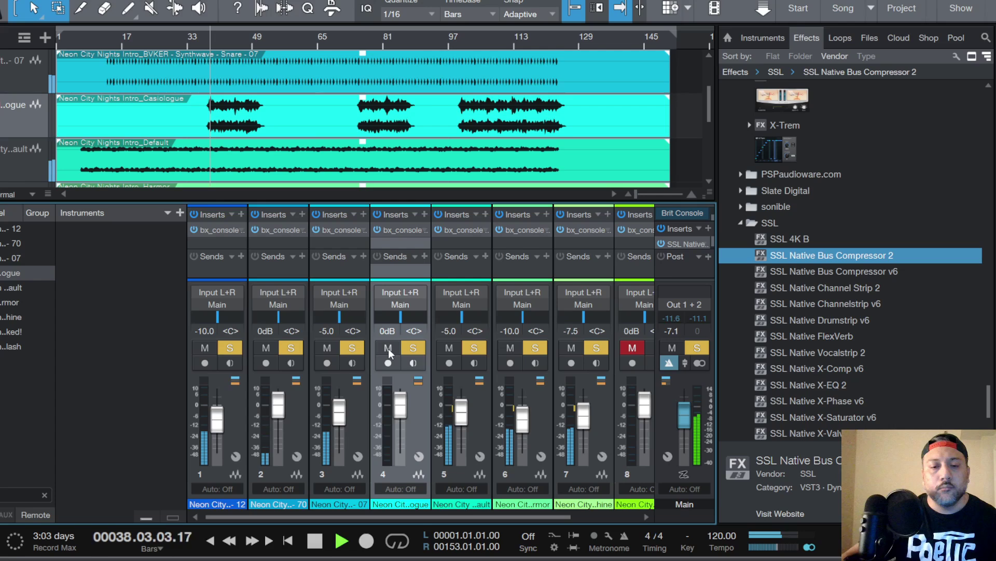
click(413, 348)
mouse_move(400, 406)
mouse_down()
mouse_move(405, 438)
mouse_move(404, 423)
mouse_up()
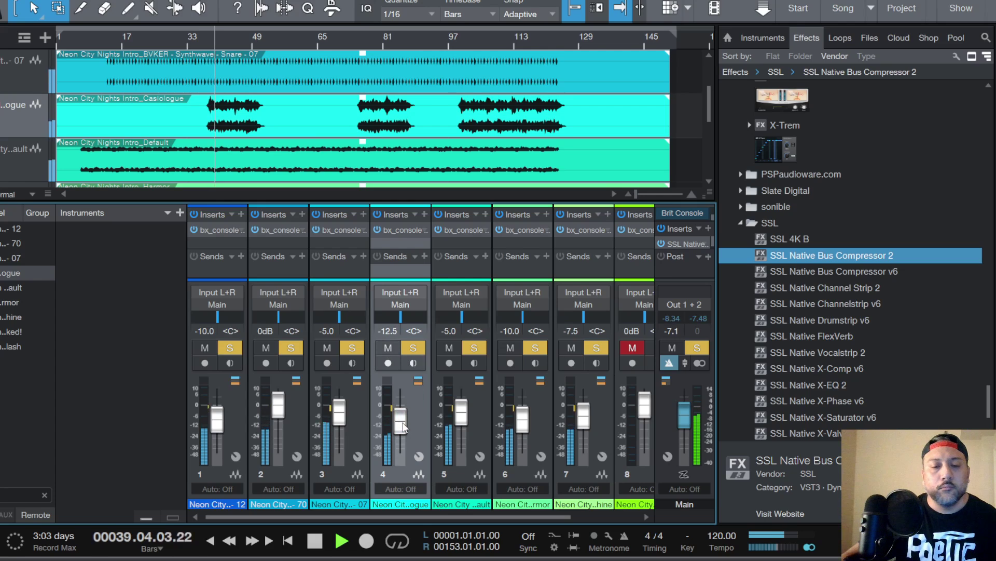
Step: In Casiologue's SSL channel strip, raise the threshold, lower the ratio, increase the gate range, switch off PRE, and lower the output fader to -1.3 dB
click(408, 229)
drag(262, 262, 263, 205)
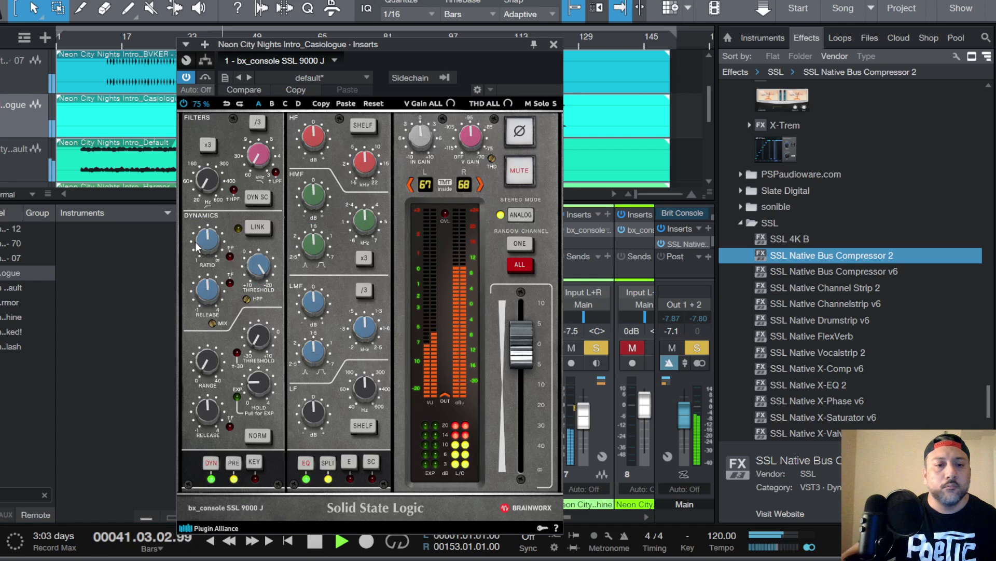
drag(204, 243, 208, 366)
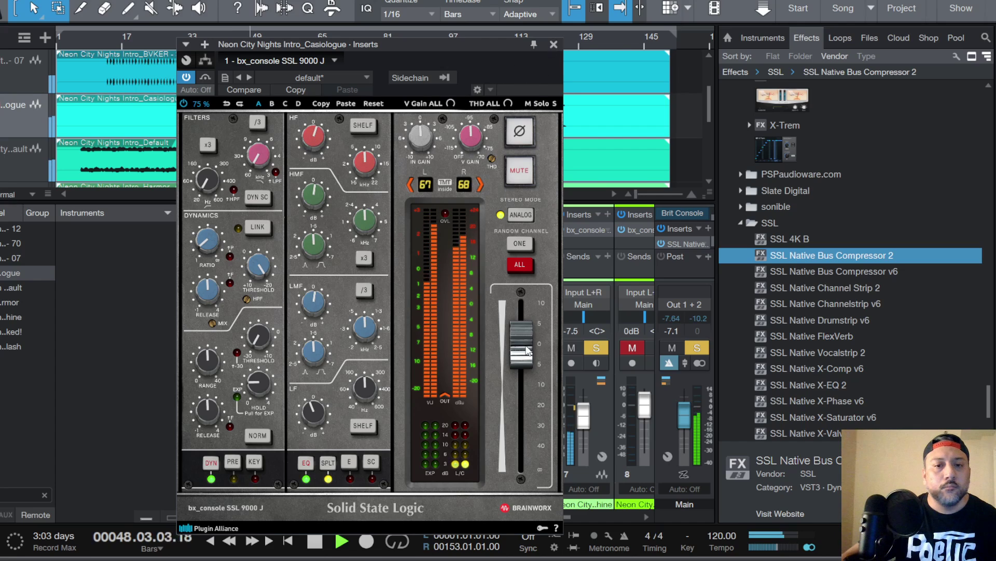
drag(527, 353, 527, 358)
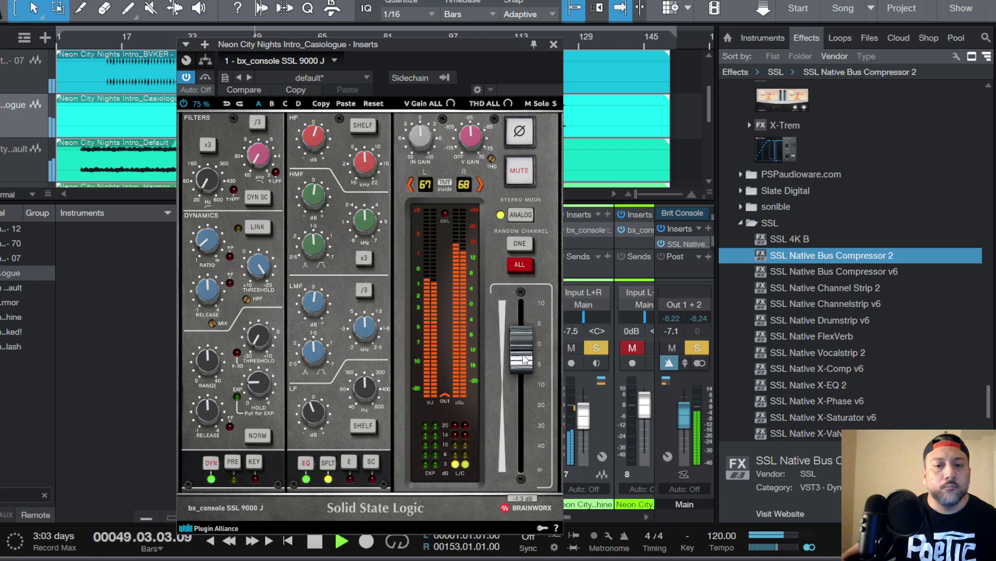
click(554, 44)
key(space)
key(space)
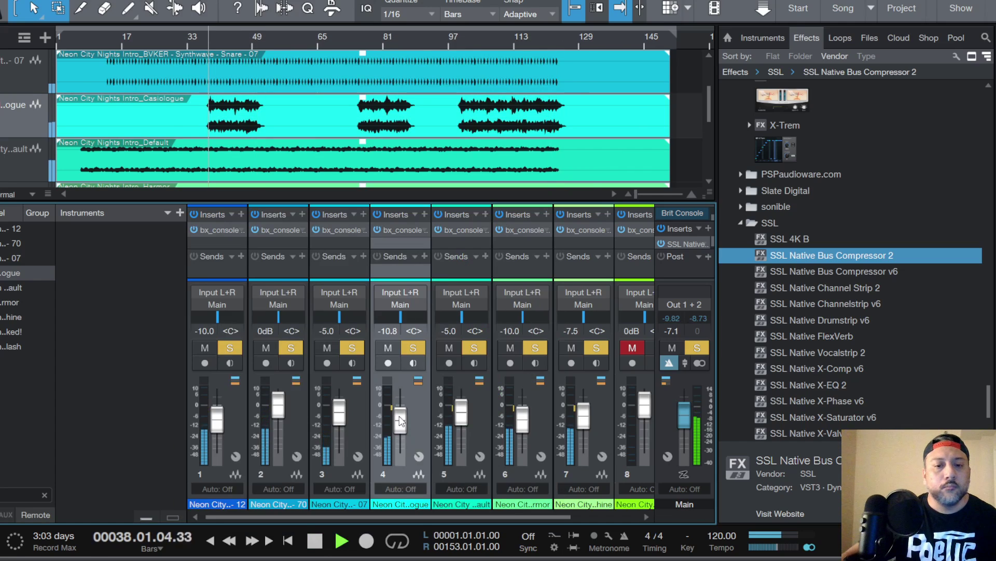
drag(401, 424, 401, 426)
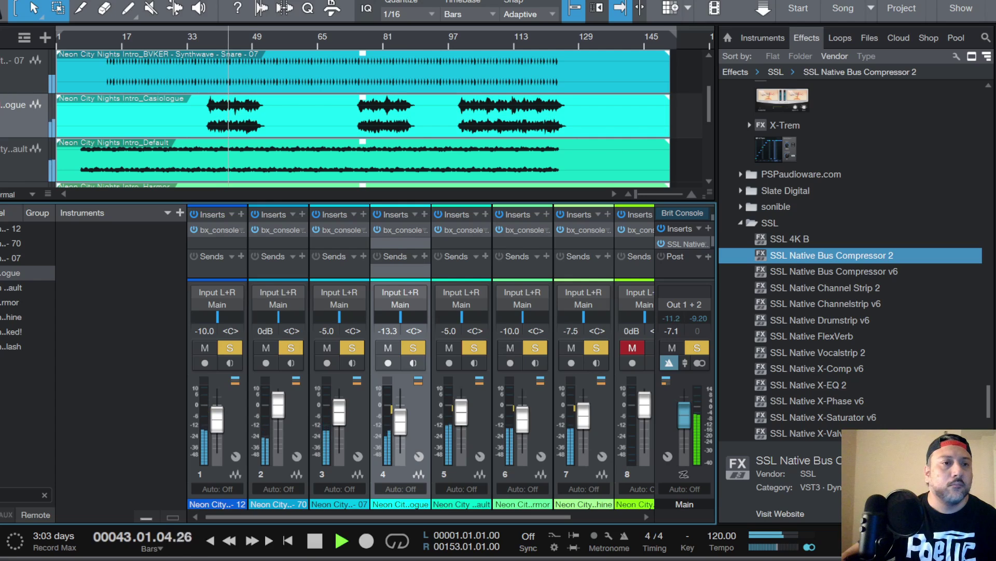
click(1, 2)
key(Escape)
Step: Select the vybeNoiseSplash track, play from bar 37, unmute and solo it, and set its channel fader to -8.8 dB
scroll(2, 111, up, 2)
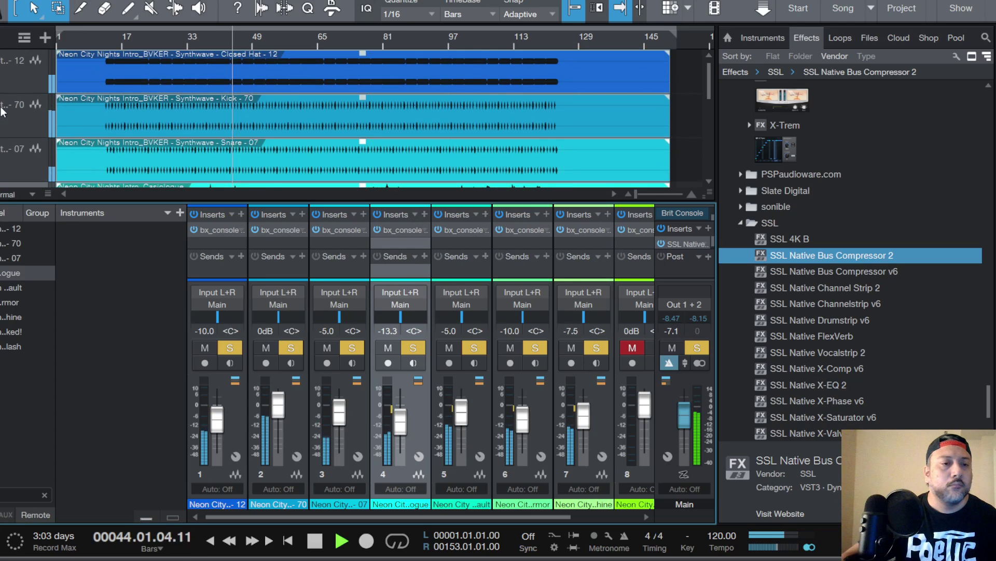
scroll(2, 111, down, 5)
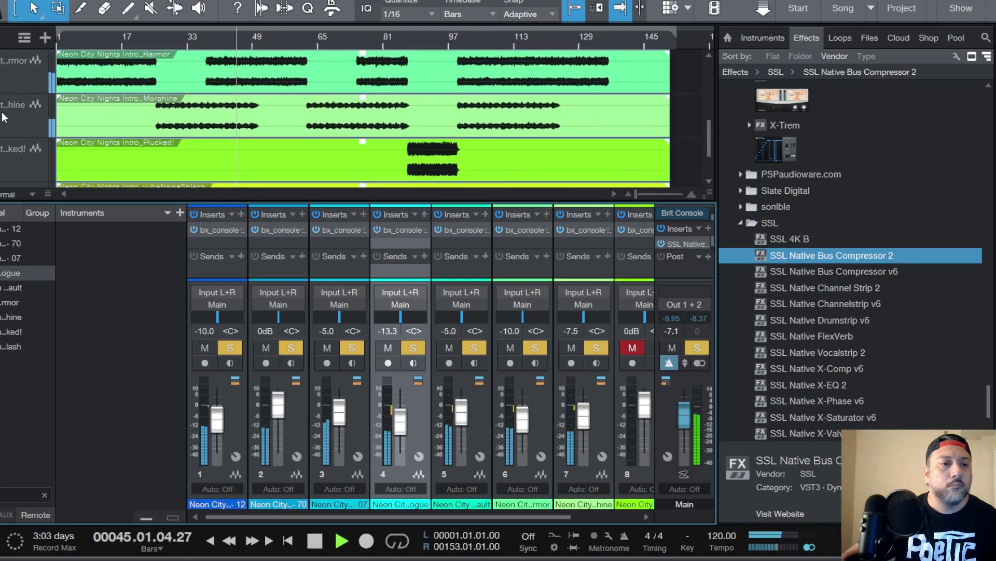
scroll(2, 116, down, 1)
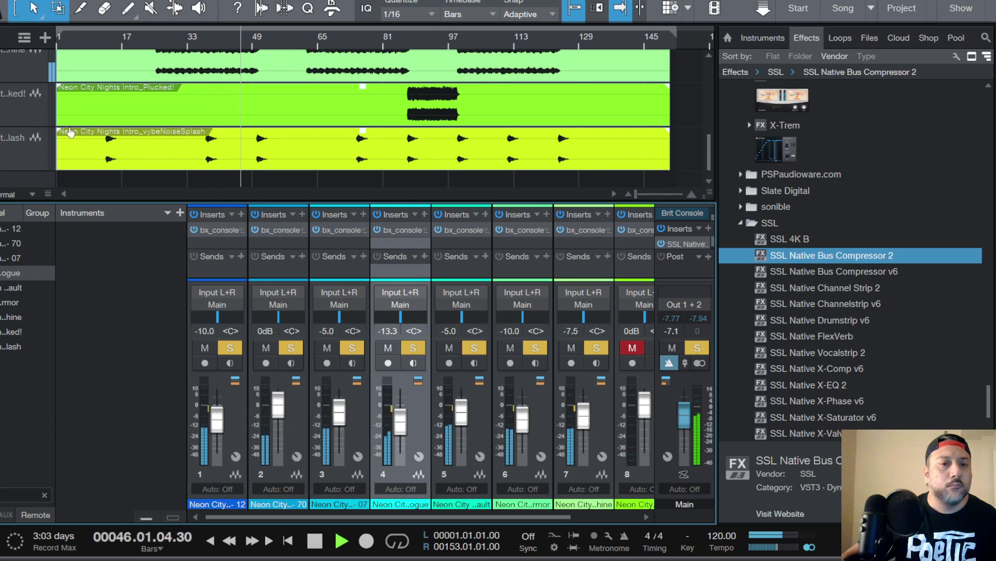
key(space)
click(202, 35)
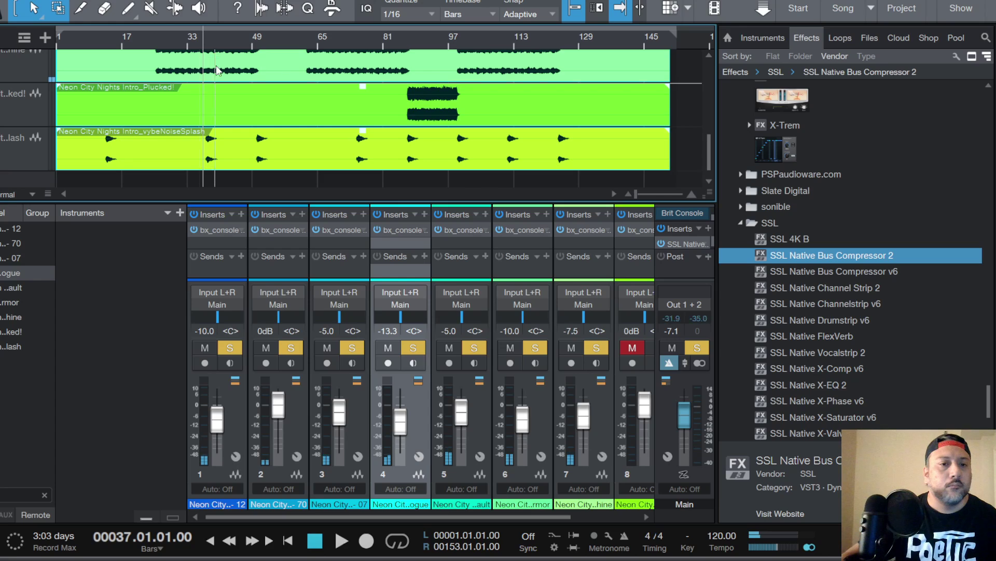
key(space)
click(39, 139)
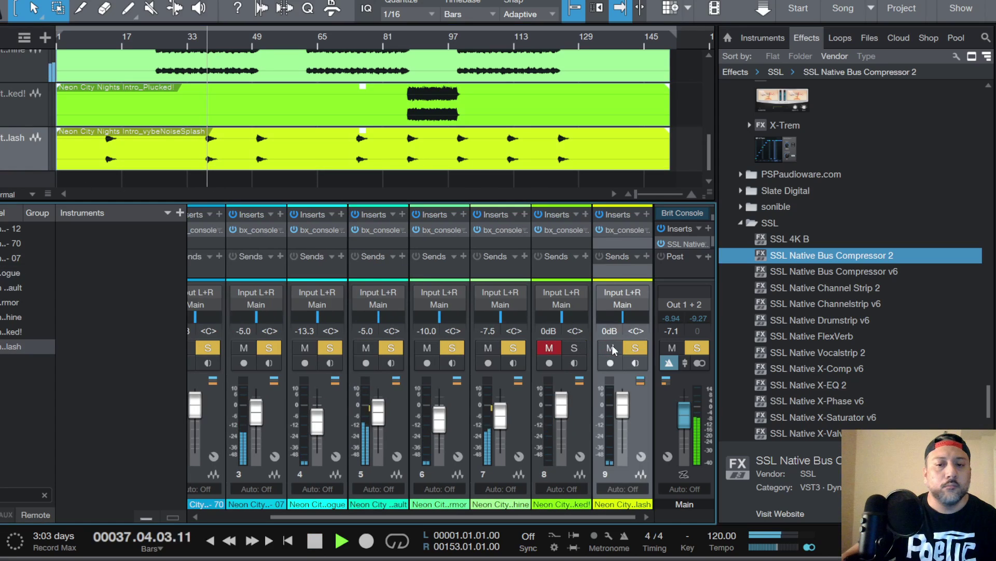
drag(622, 406, 624, 424)
key(space)
key(space)
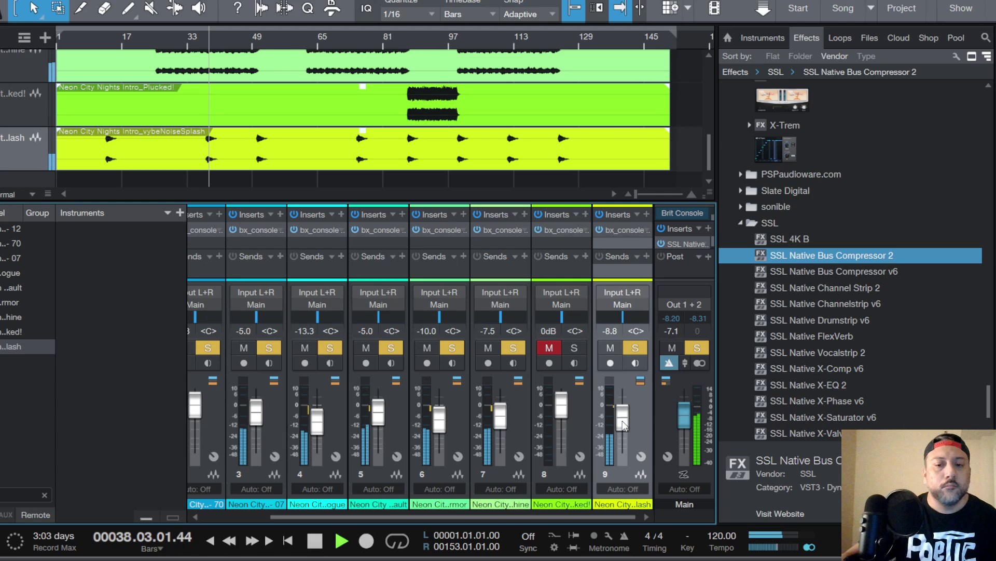
Step: In vybeNoiseSplash's SSL channel strip, increase the gate range, switch off PRE, shorten the compressor release, and cut HMF by 1.0 dB
click(622, 231)
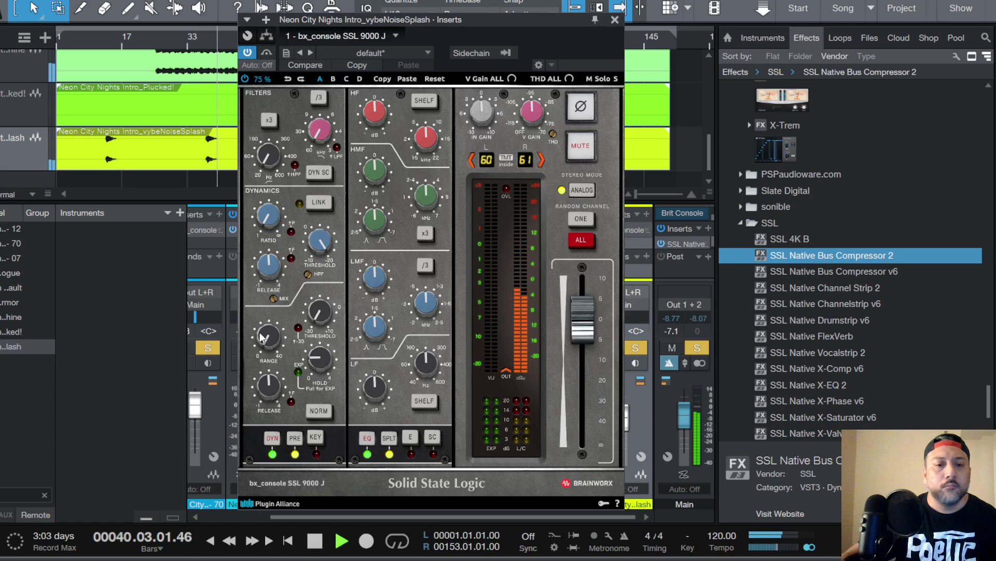
scroll(269, 336, up, 5)
click(300, 439)
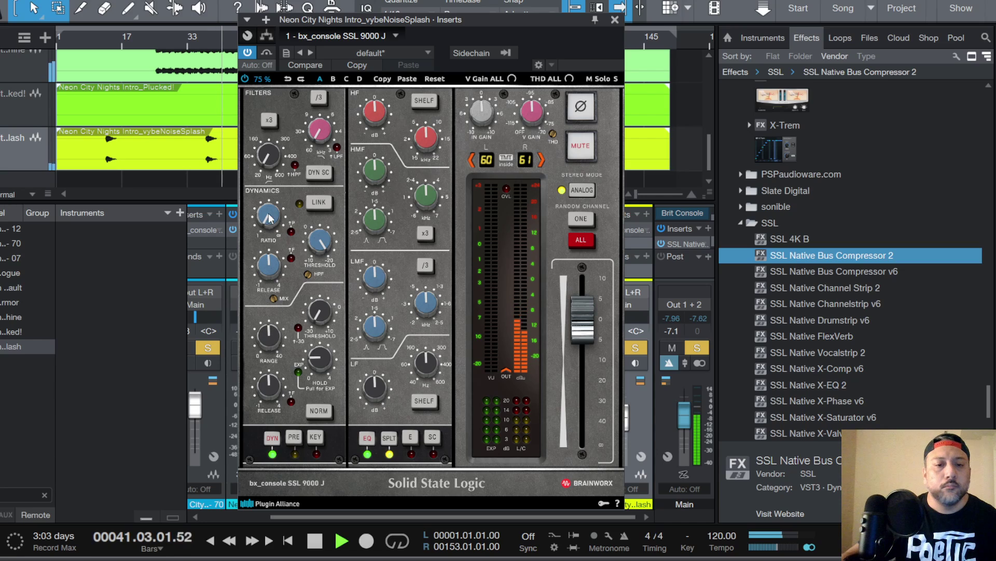
scroll(273, 272, down, 5)
key(space)
key(space)
scroll(270, 217, up, 1)
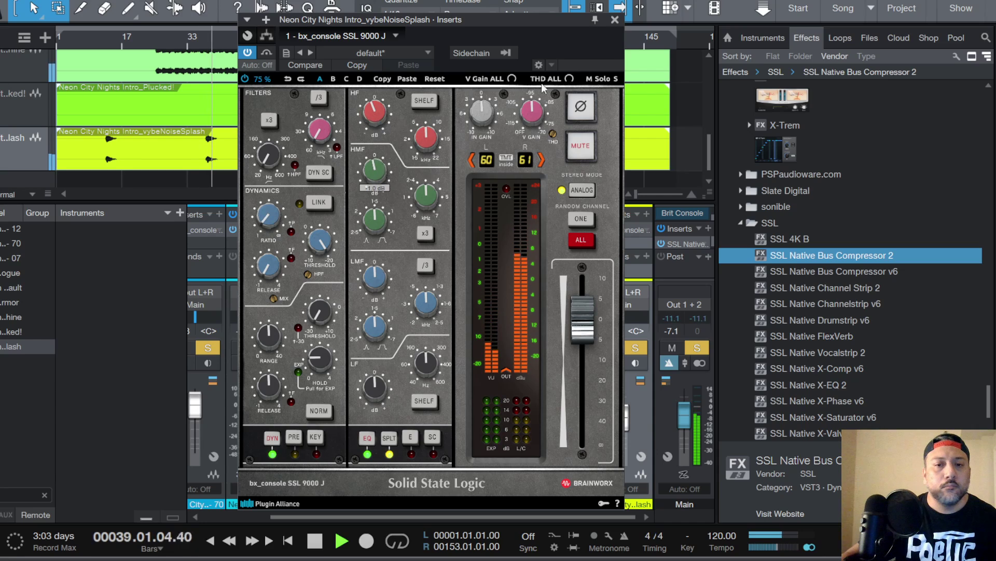
Step: Close vybeNoiseSplash's channel strip, replay its entry, set its channel fader to -10.8 dB, and save the song
click(615, 20)
key(space)
key(space)
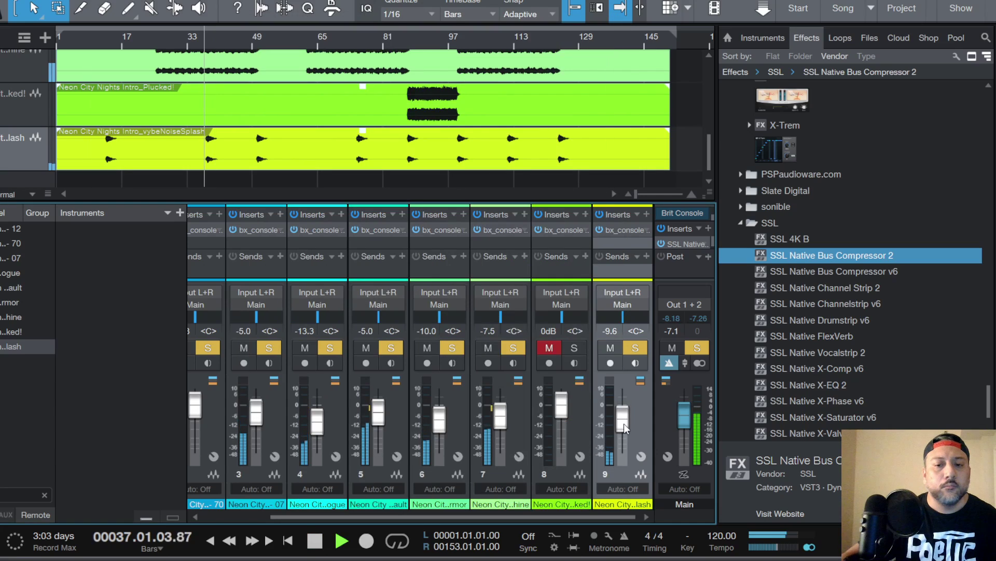
scroll(624, 422, down, 2)
scroll(624, 423, down, 1)
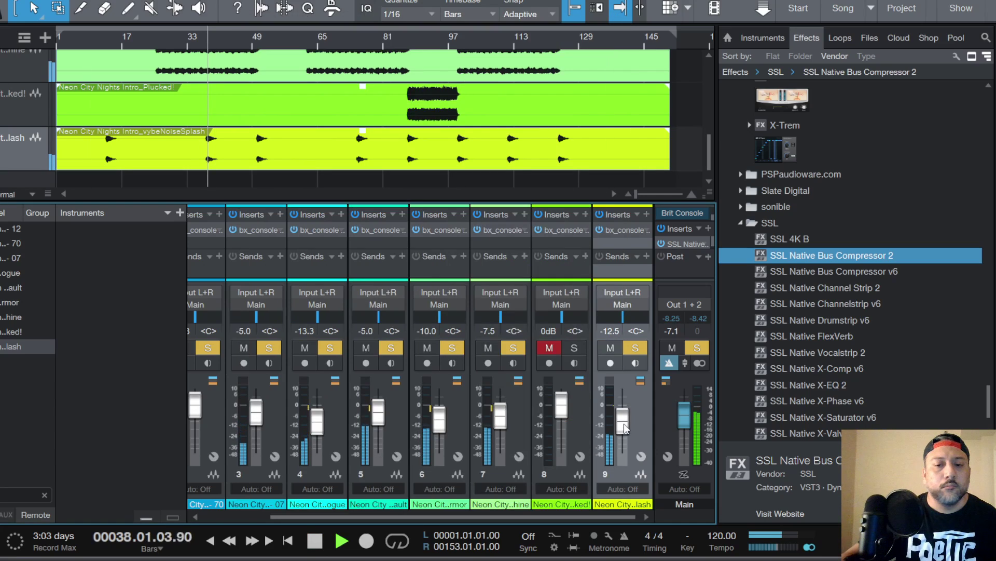
scroll(625, 427, up, 2)
click(0, 0)
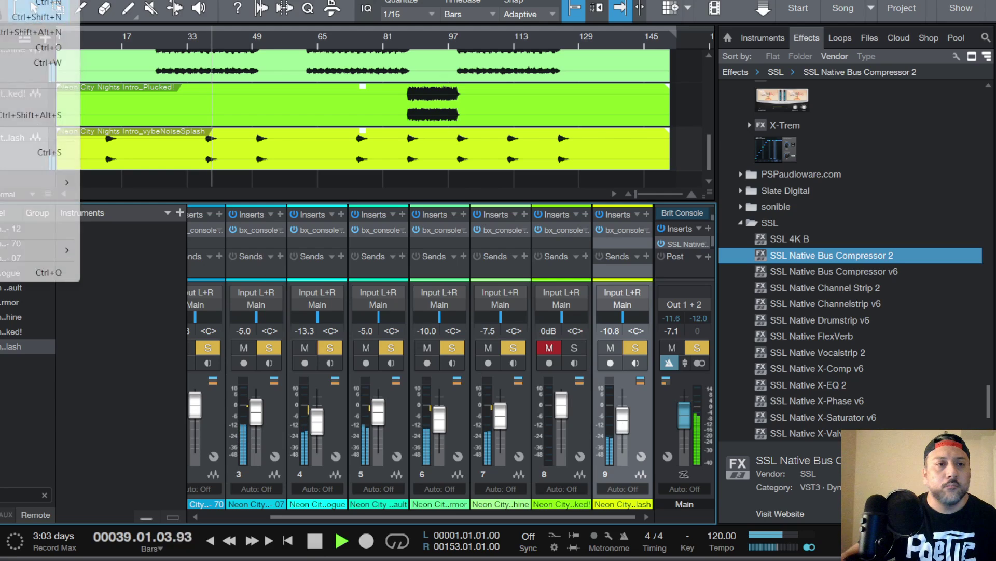
click(2, 152)
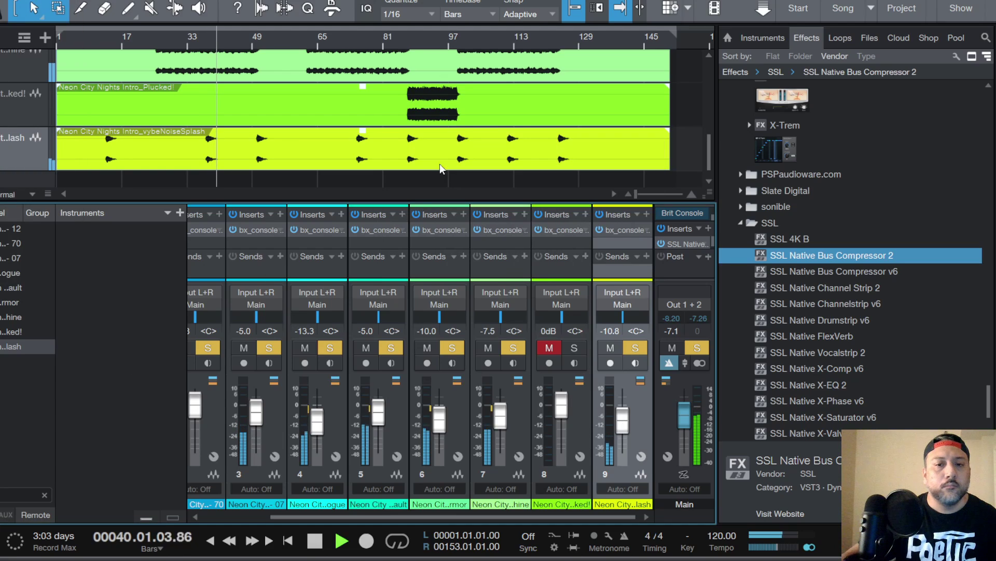
Step: Play from bar 86, select the Plucked! track, unmute and solo it, and lower its channel fader to -12.2 dB
key(space)
click(401, 40)
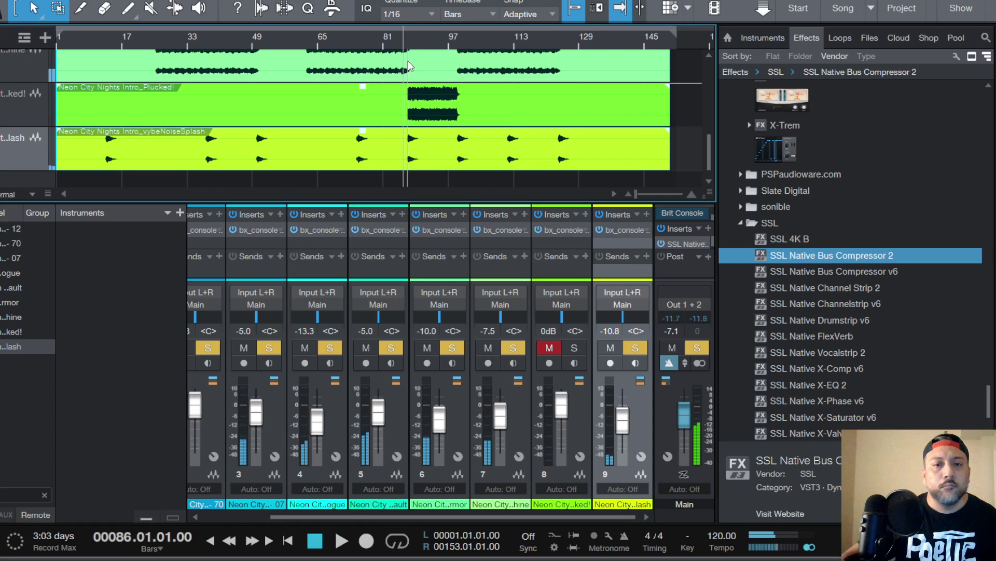
key(space)
click(562, 375)
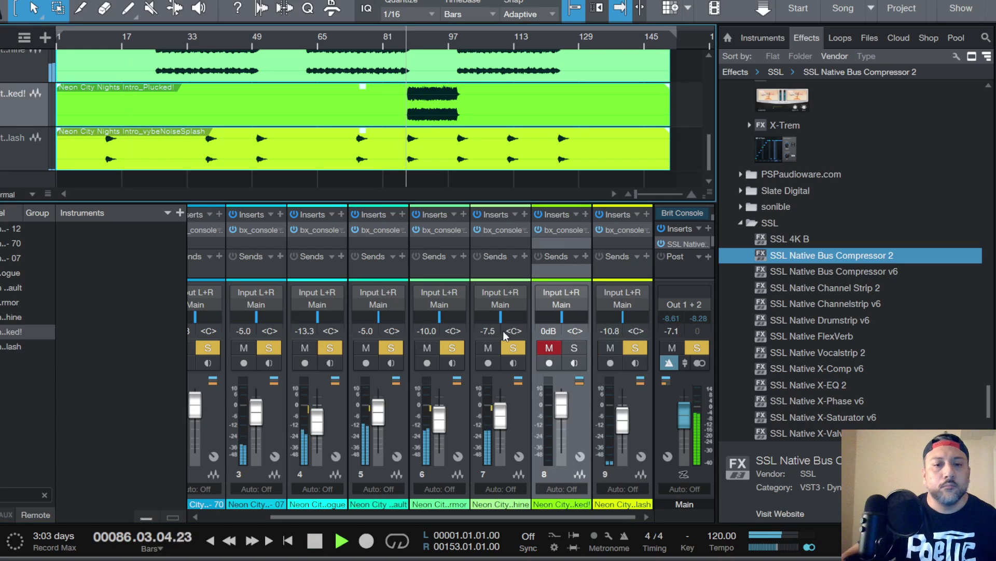
click(551, 348)
drag(561, 411, 561, 425)
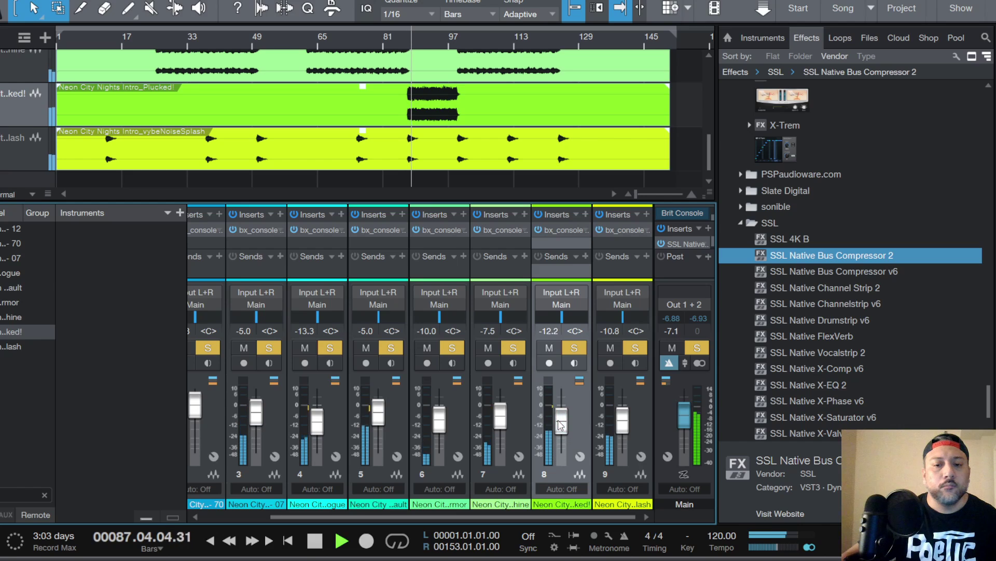
Step: In Plucked!'s SSL channel strip, raise the compressor threshold, set the ratio to 1.3:1, increase the gate range, and switch off PRE
click(562, 231)
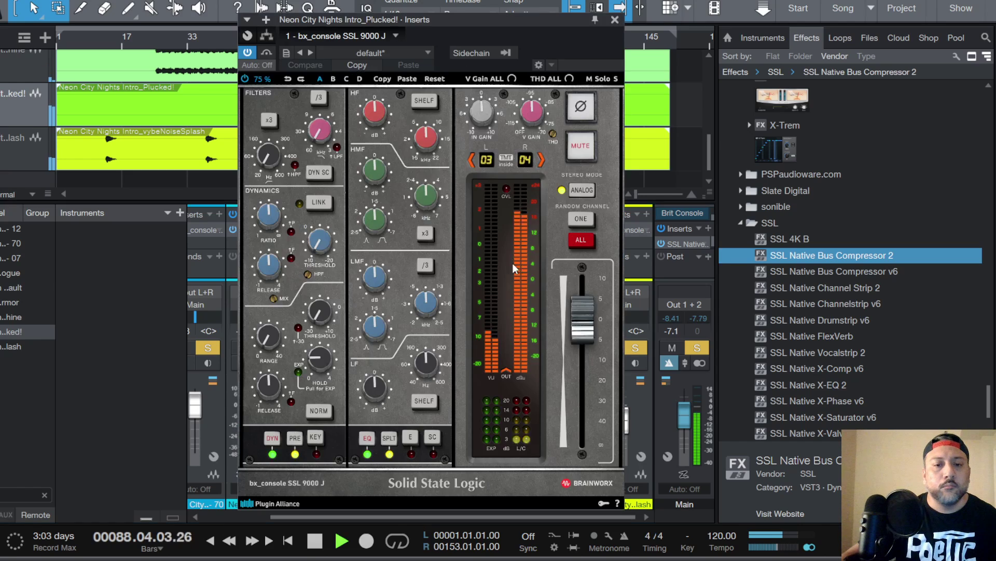
drag(327, 244, 326, 200)
drag(270, 218, 271, 259)
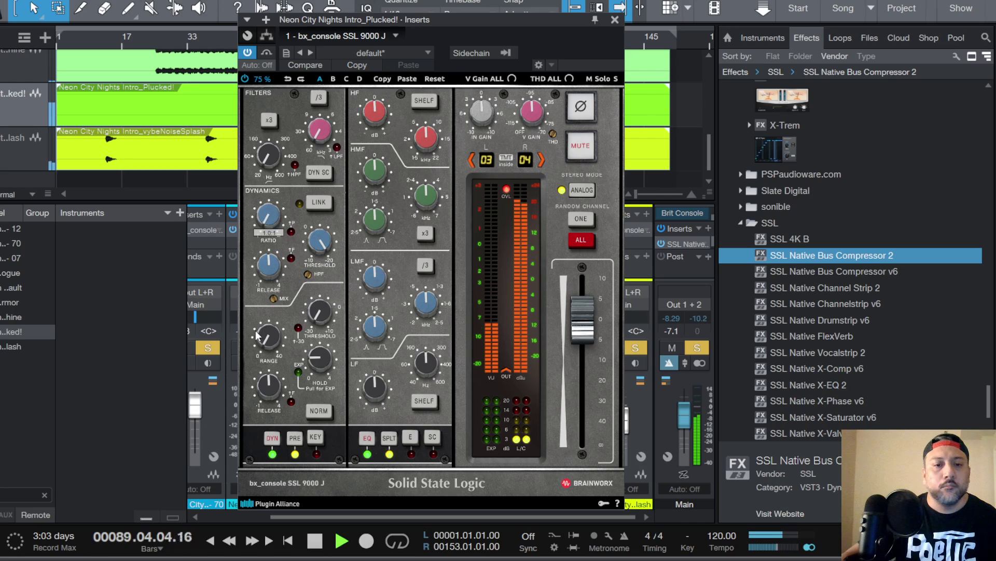
scroll(274, 341, up, 5)
scroll(273, 342, up, 1)
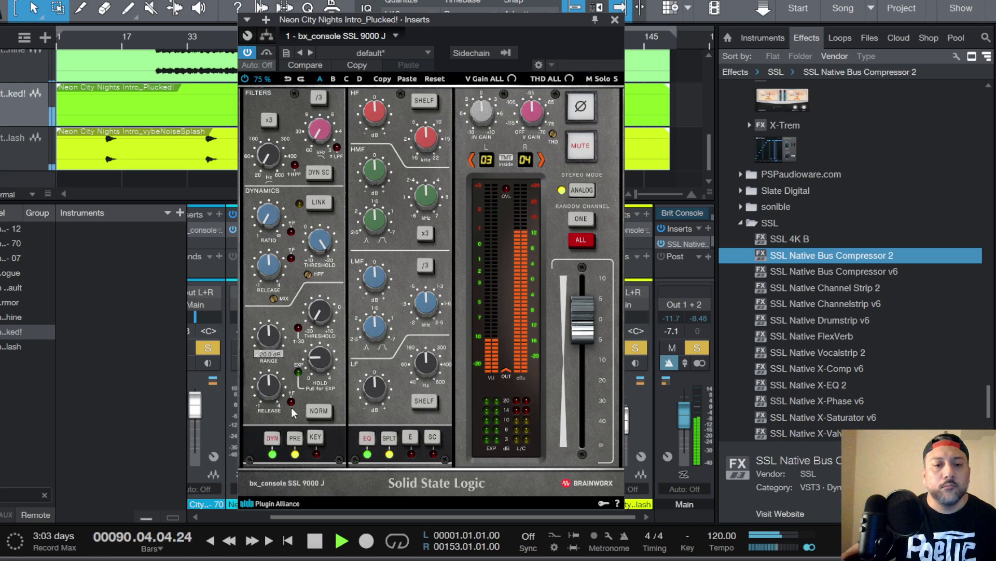
click(295, 438)
scroll(268, 218, up, 2)
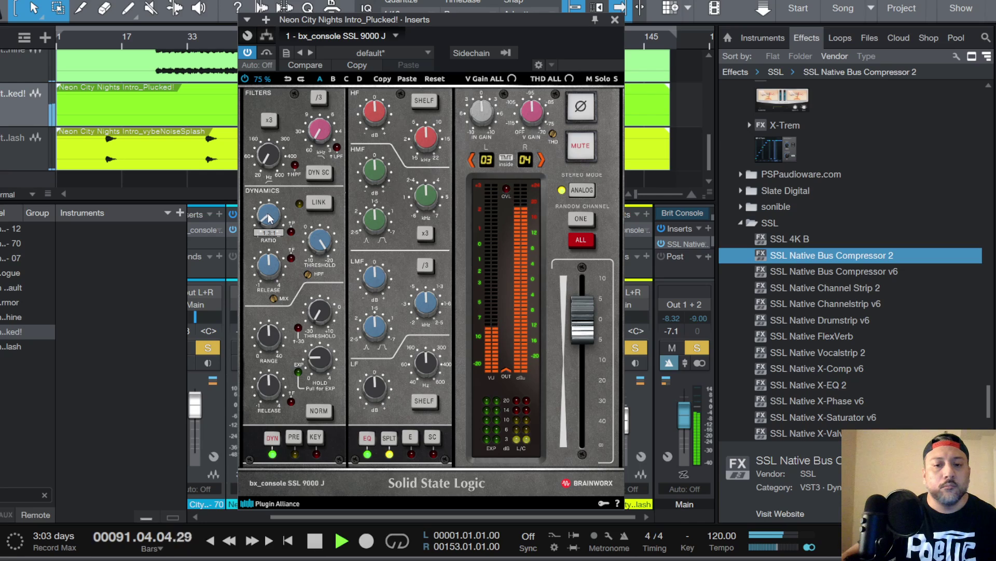
Step: In Plucked!'s SSL channel strip, boost HMF by 1.0 dB, lower the strip's output fader, and close the channel strip
scroll(377, 114, up, 2)
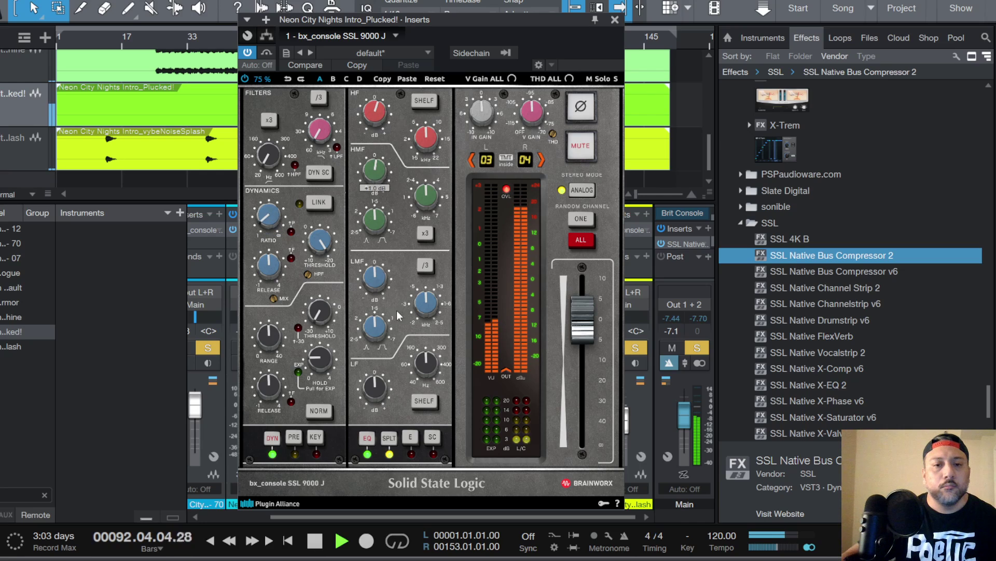
drag(588, 319, 588, 333)
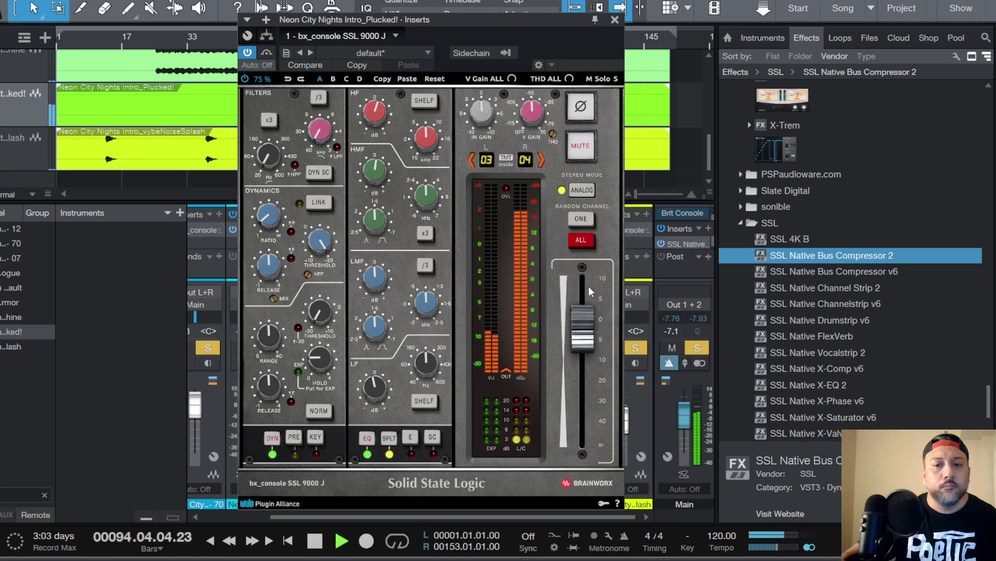
click(615, 20)
Step: Set the Plucked! channel fader to -10.0 dB and save the song
drag(561, 419, 566, 426)
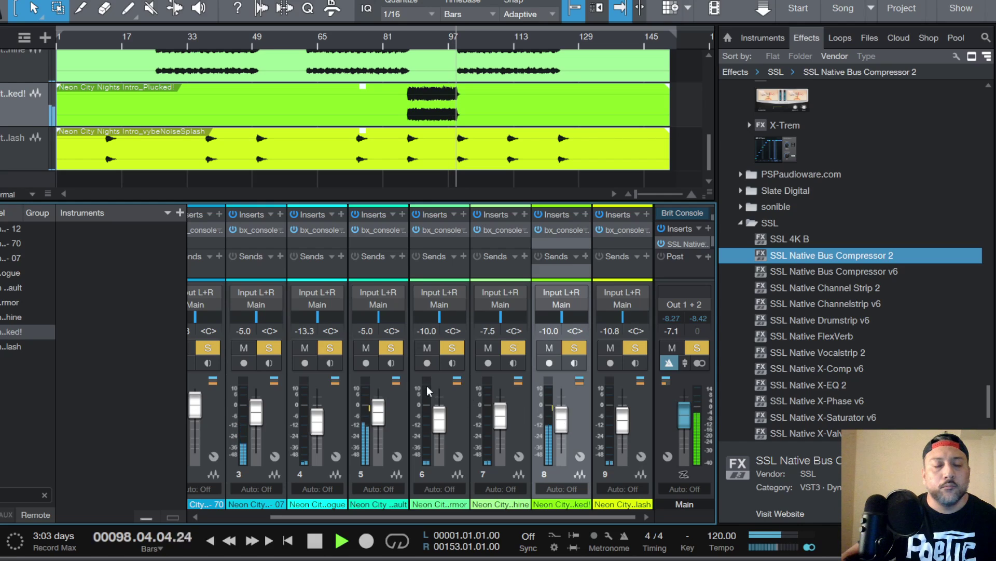
click(1, 1)
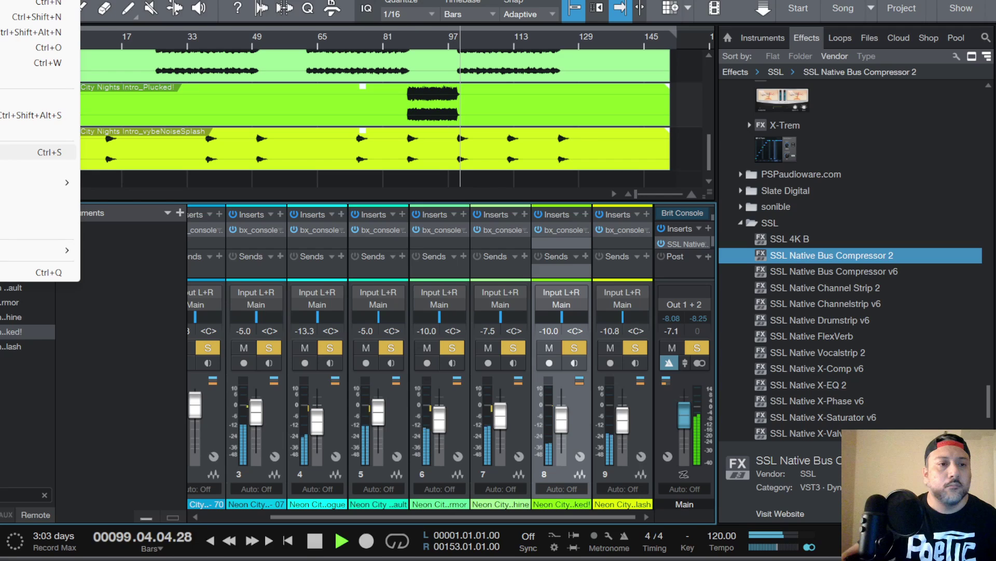
click(31, 152)
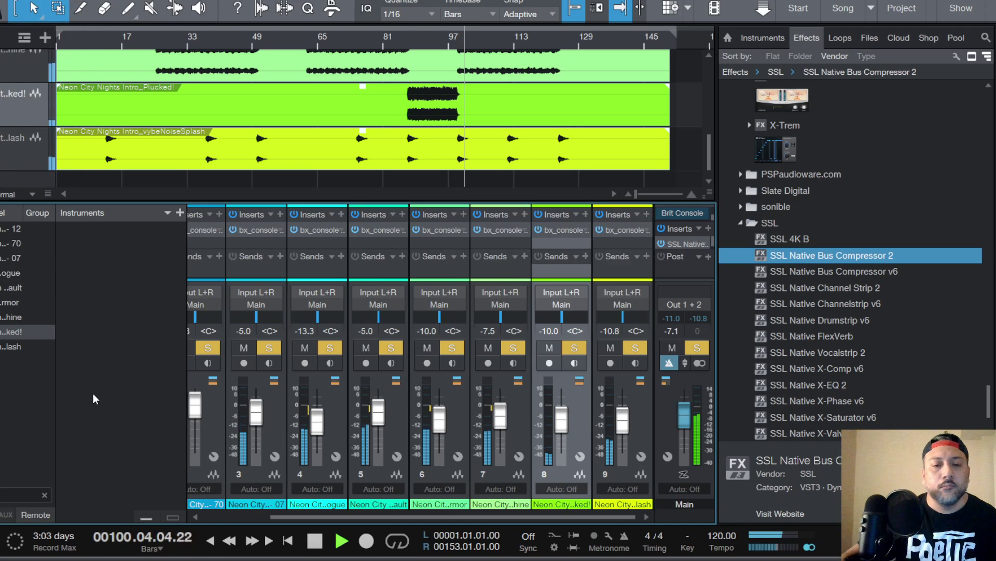
Step: Clear all track solos, lower the threshold in Main's SSL Native Bus Compressor 2, close it, and save the song
mouse_move(627, 519)
mouse_down()
mouse_move(522, 515)
mouse_move(633, 519)
mouse_up()
click(700, 347)
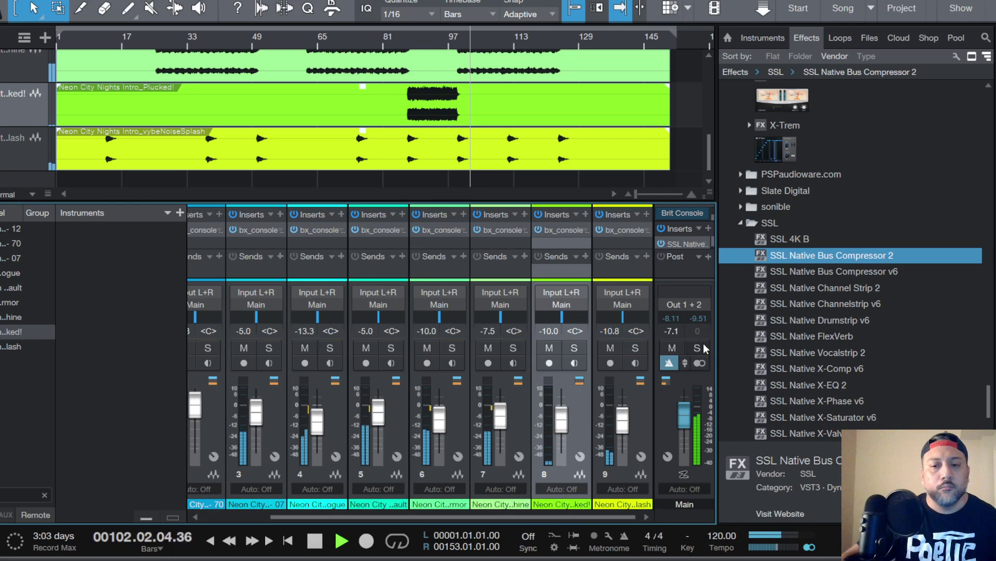
click(680, 246)
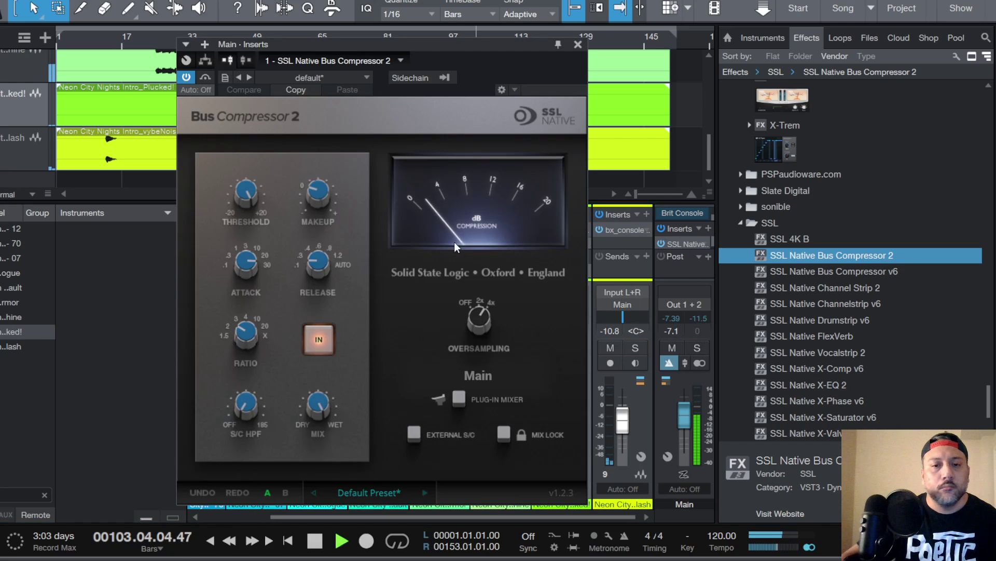
mouse_move(248, 192)
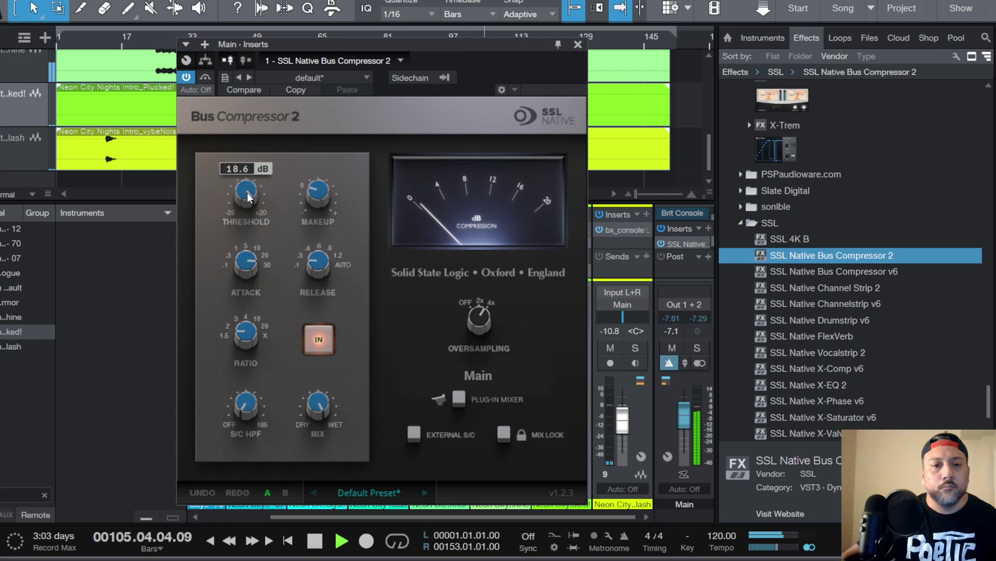
drag(247, 192, 251, 206)
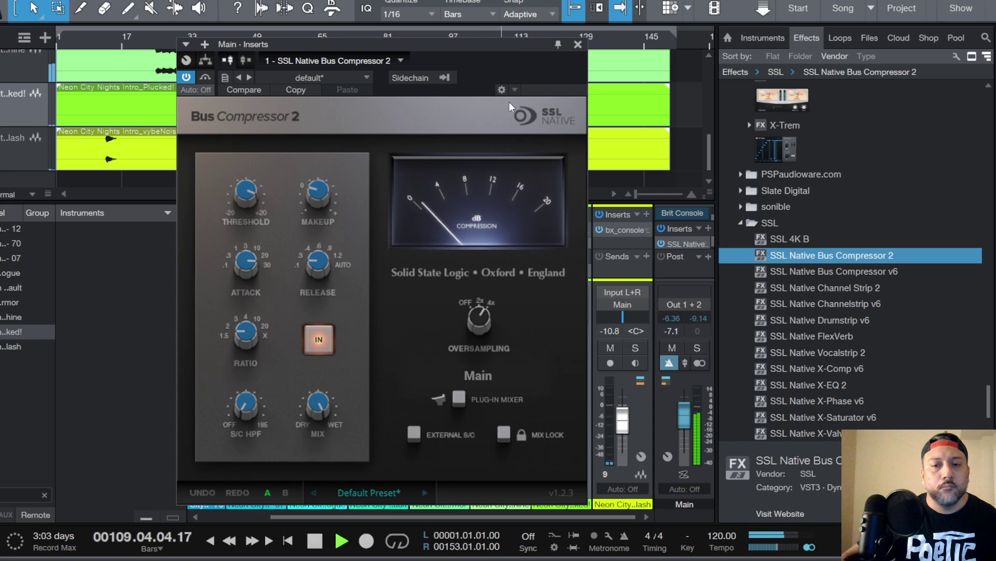
click(578, 44)
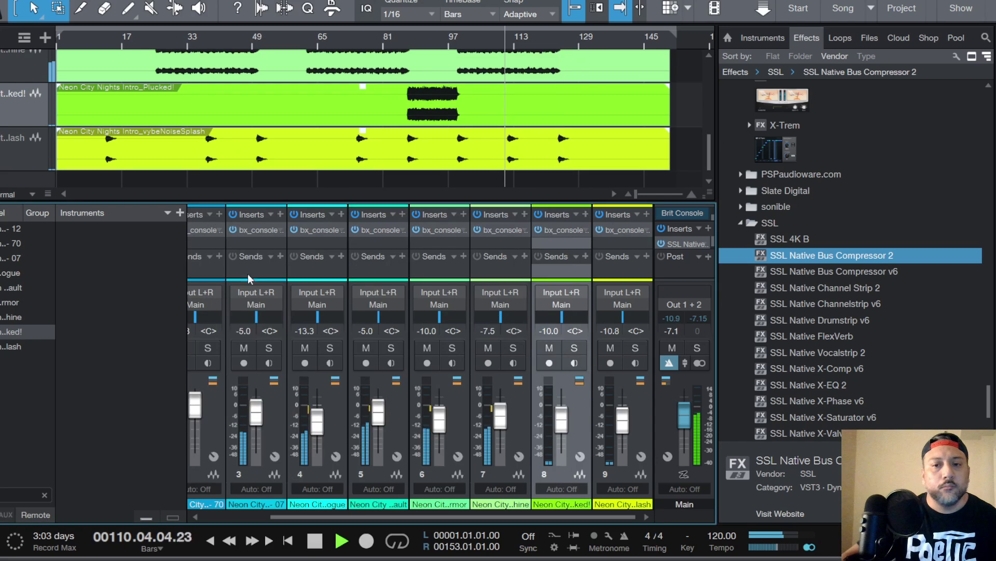
click(0, 0)
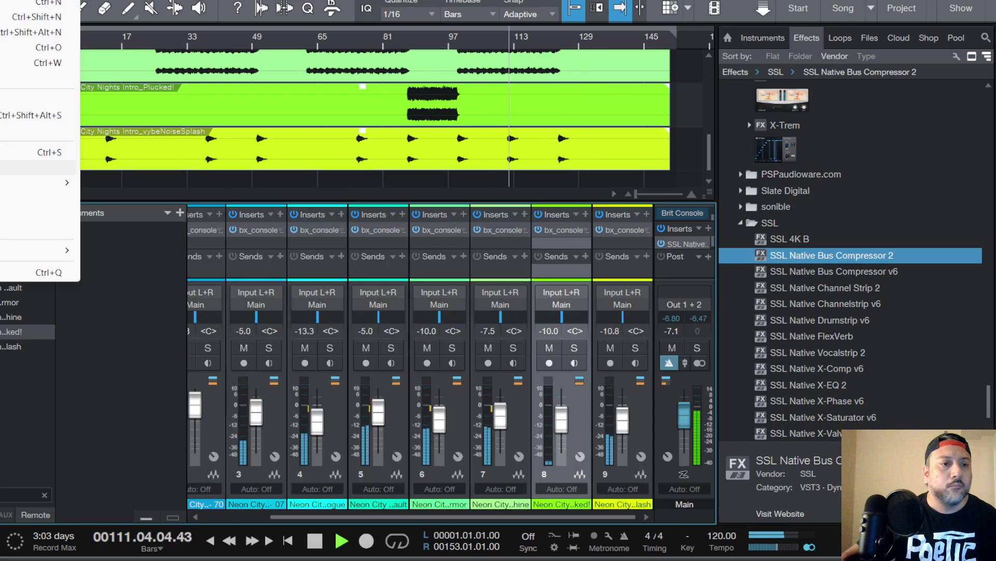
click(3, 151)
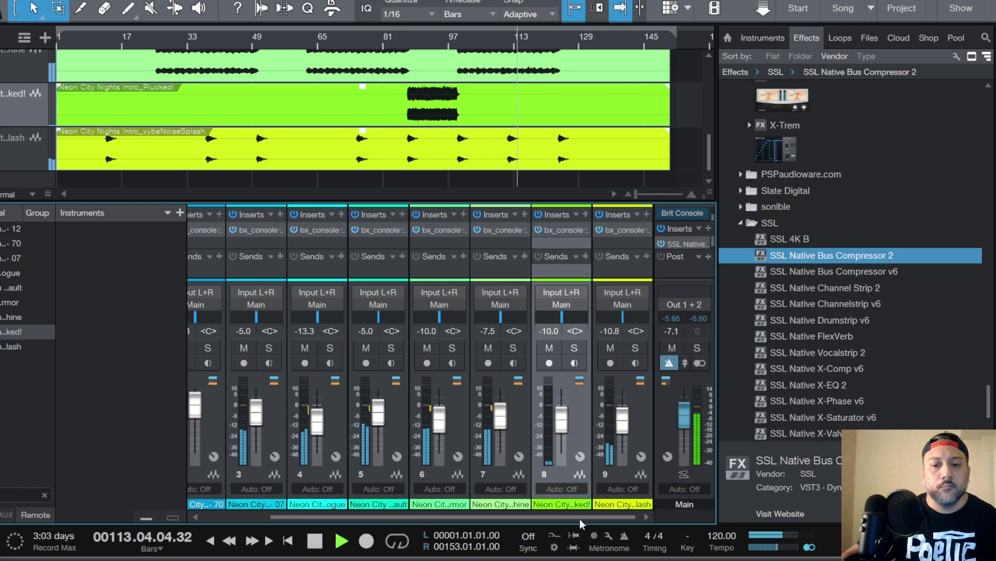
Step: Lower the Main output fader to -7.5 dB and save the song
drag(580, 518, 516, 518)
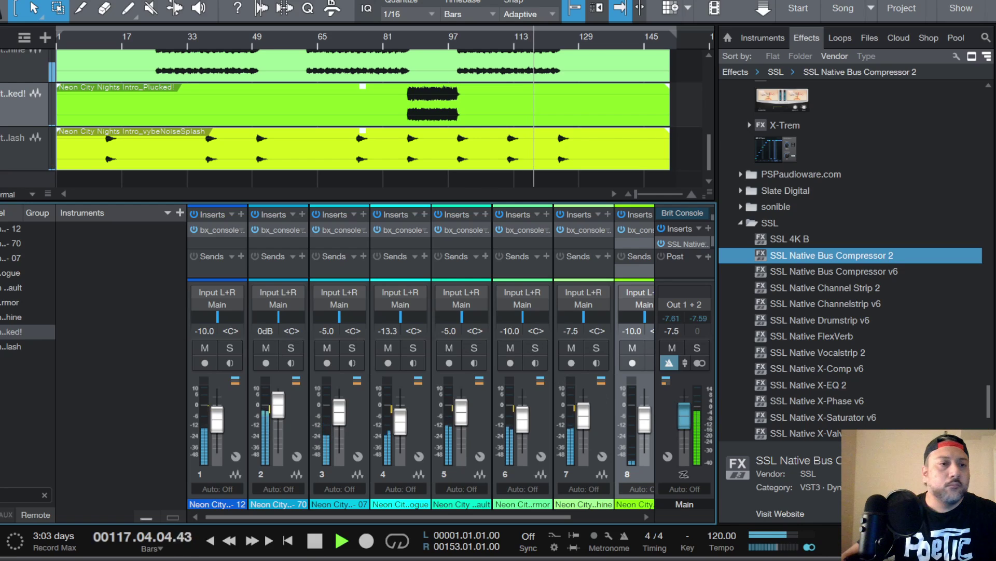
click(1, 1)
click(10, 152)
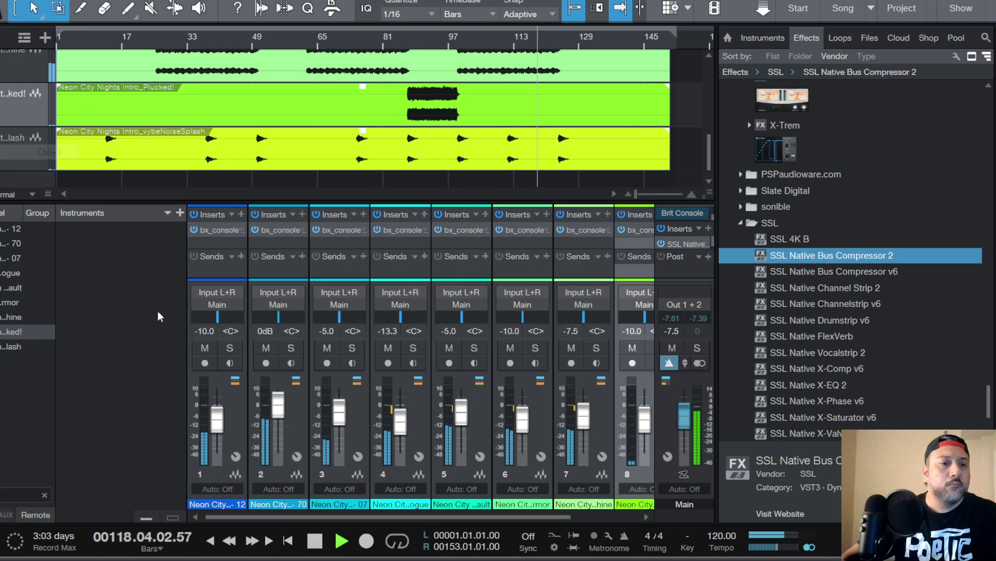
Step: Review the tracks from first to last while the full mix plays to its end, and stop playback
scroll(12, 123, up, 6)
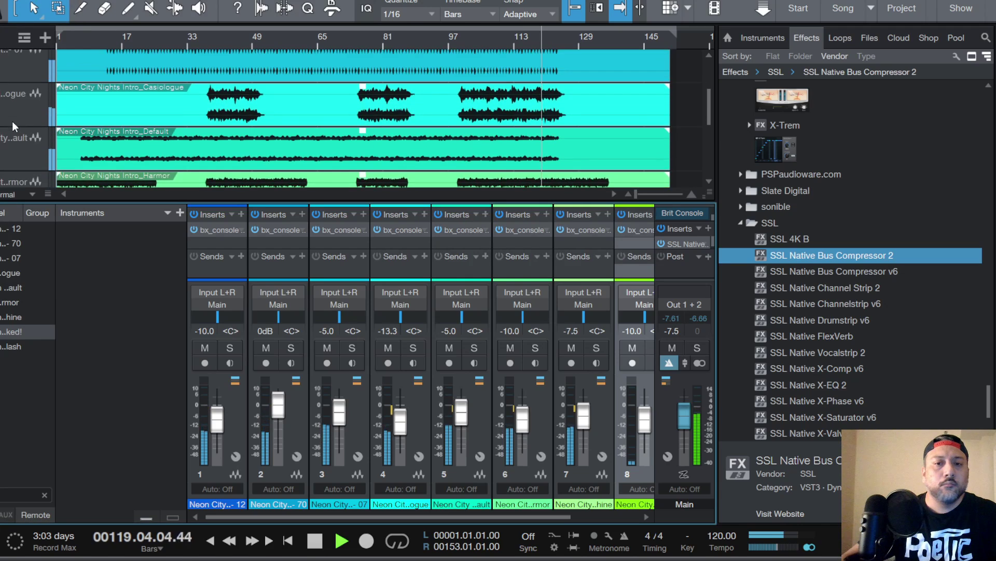
scroll(11, 122, down, 5)
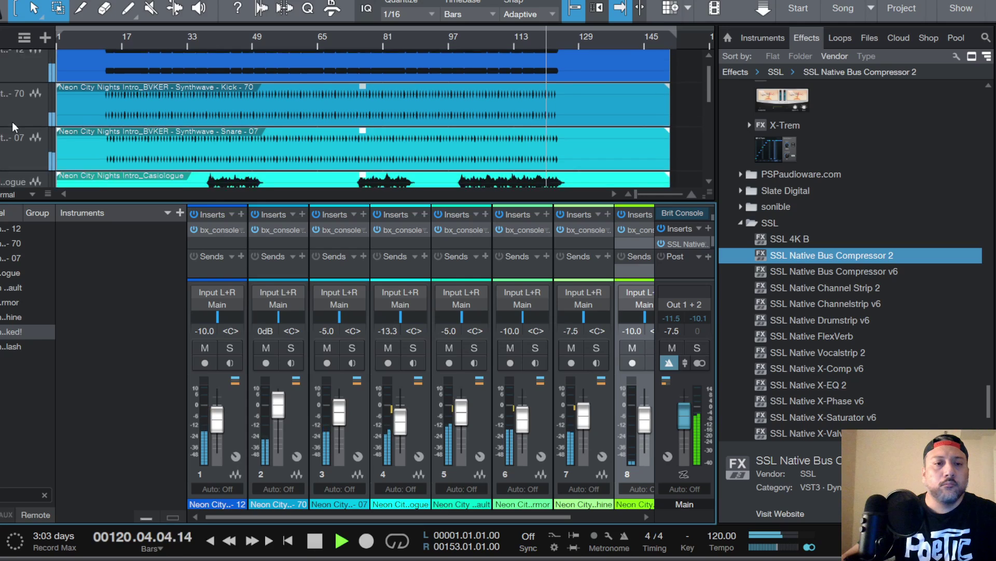
scroll(13, 132, down, 3)
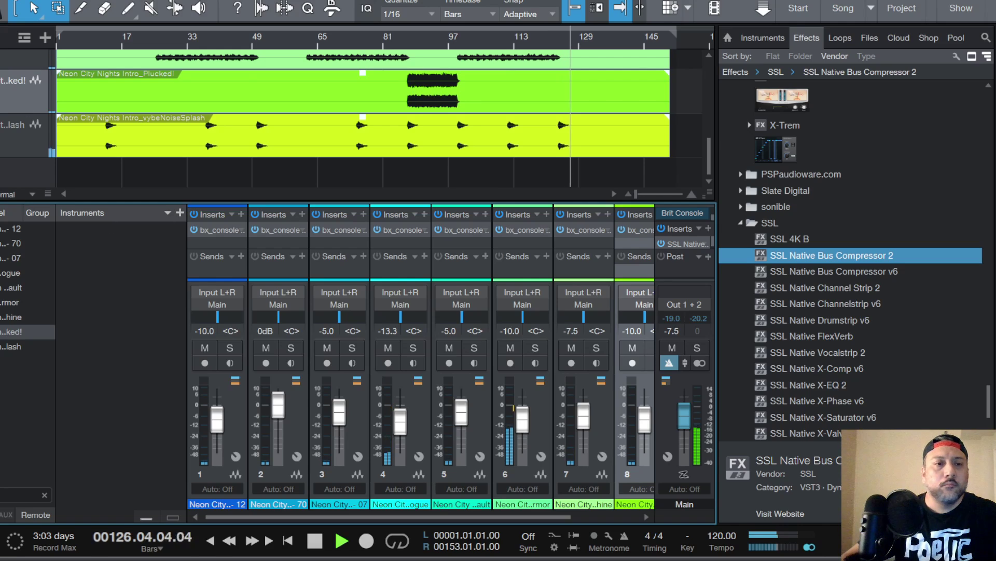
click(1, 1)
click(155, 313)
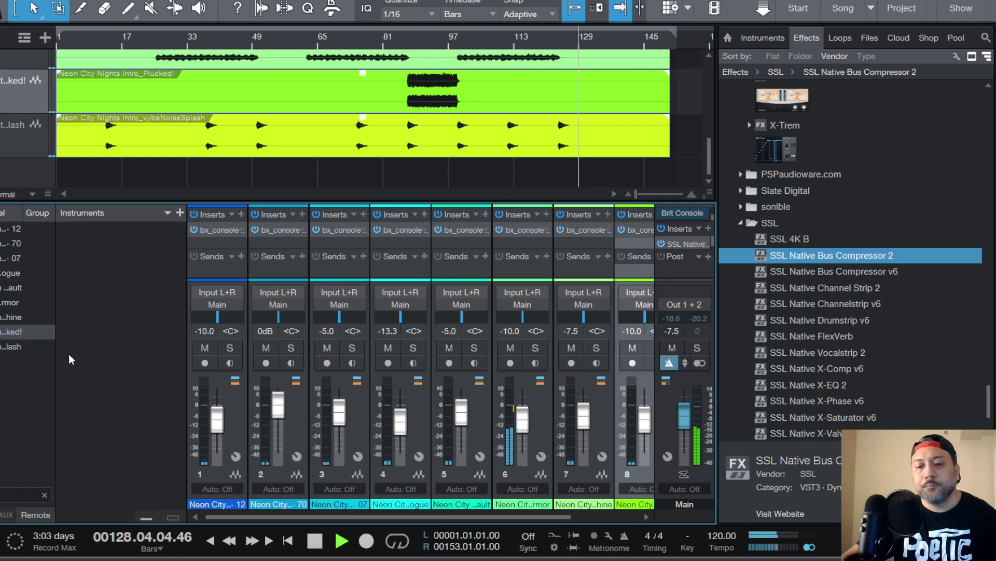
click(312, 542)
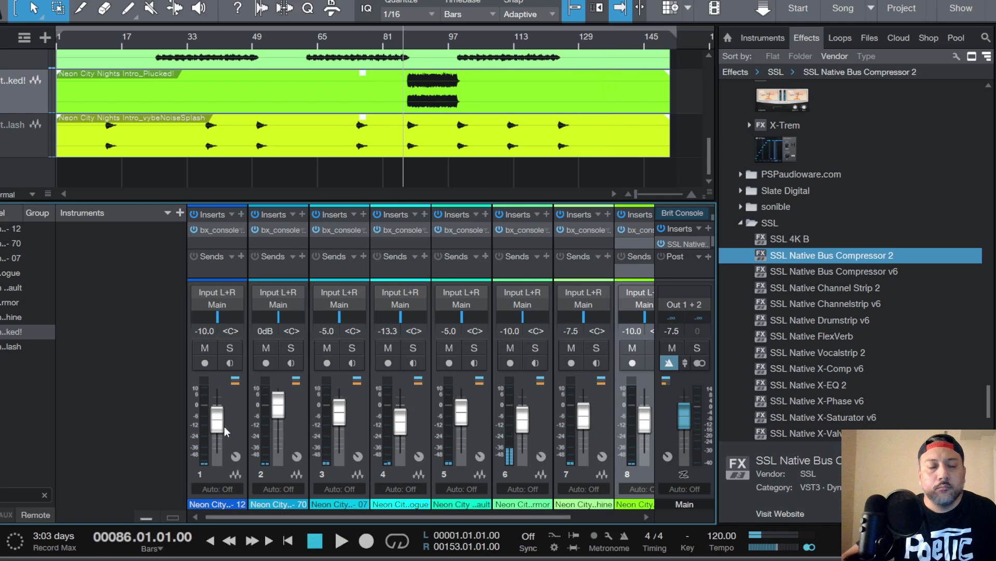
click(0, 0)
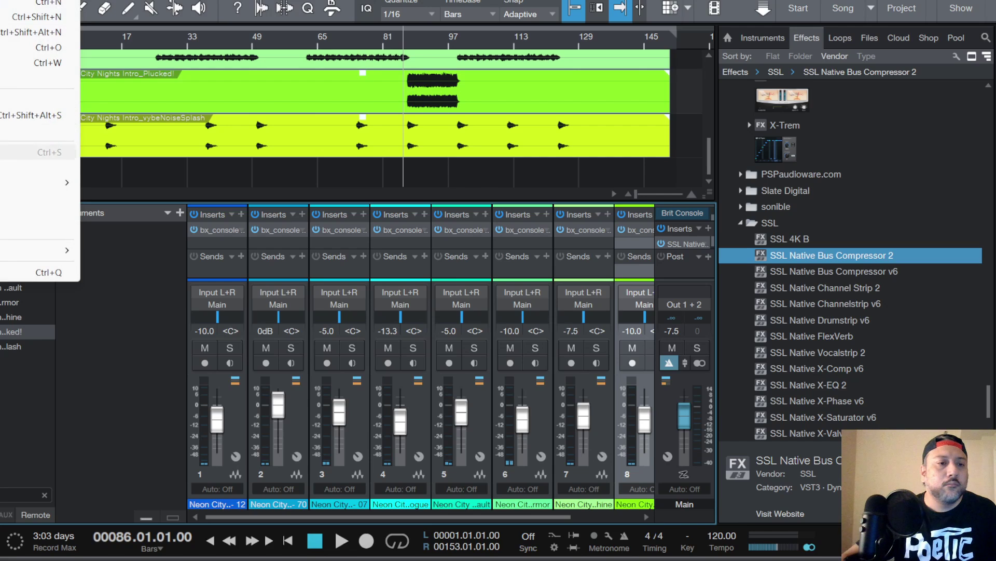
click(136, 312)
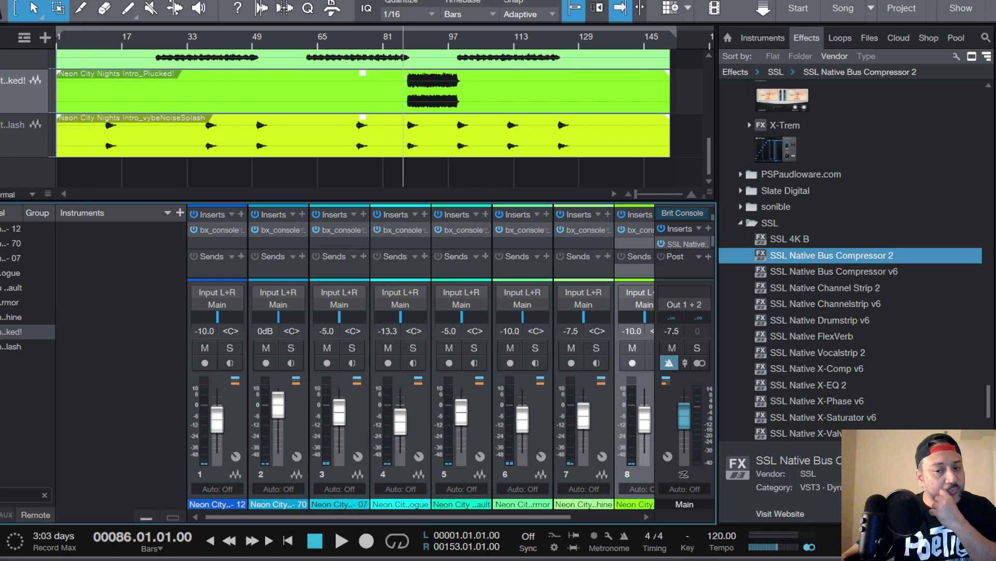
Step: Switch to OBS, unmute the Mic/Aux source, and return to the Studio One song
click(394, 560)
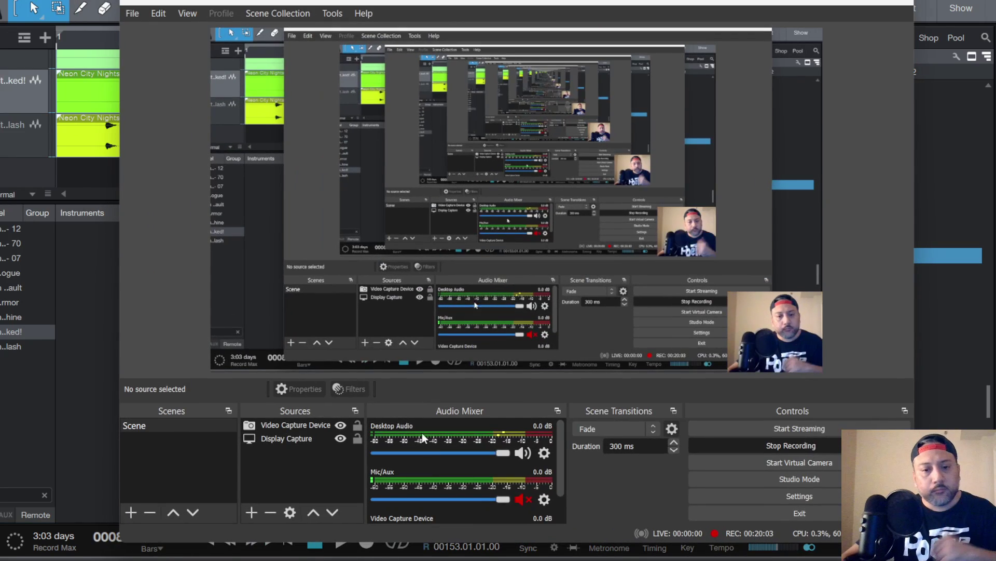
click(525, 499)
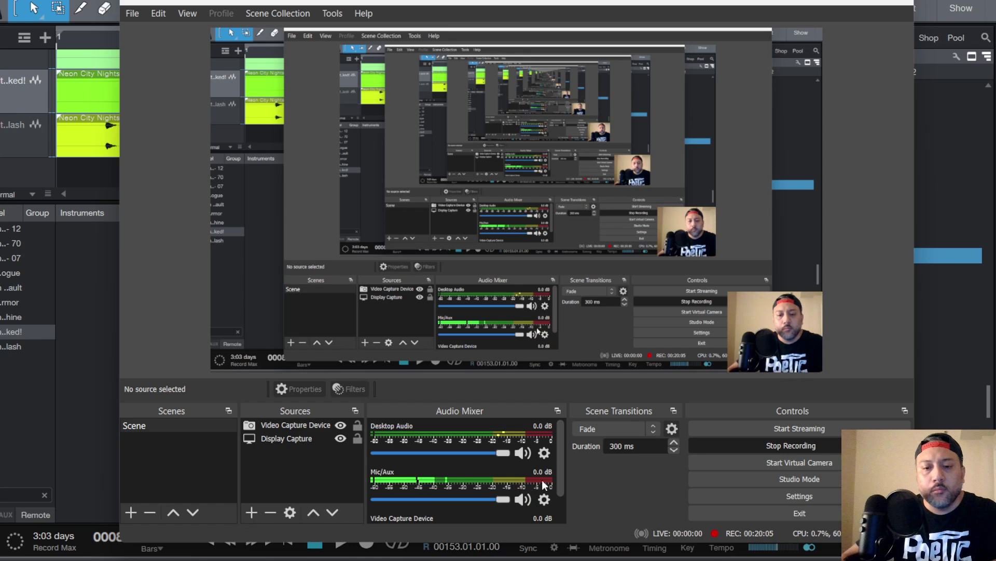
click(827, 1)
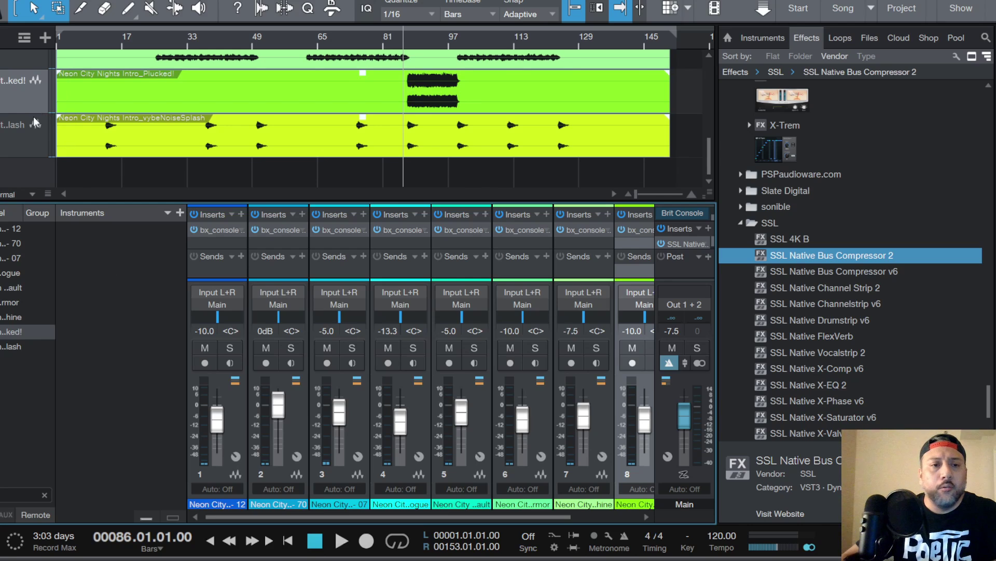
scroll(33, 118, up, 2)
scroll(33, 118, up, 5)
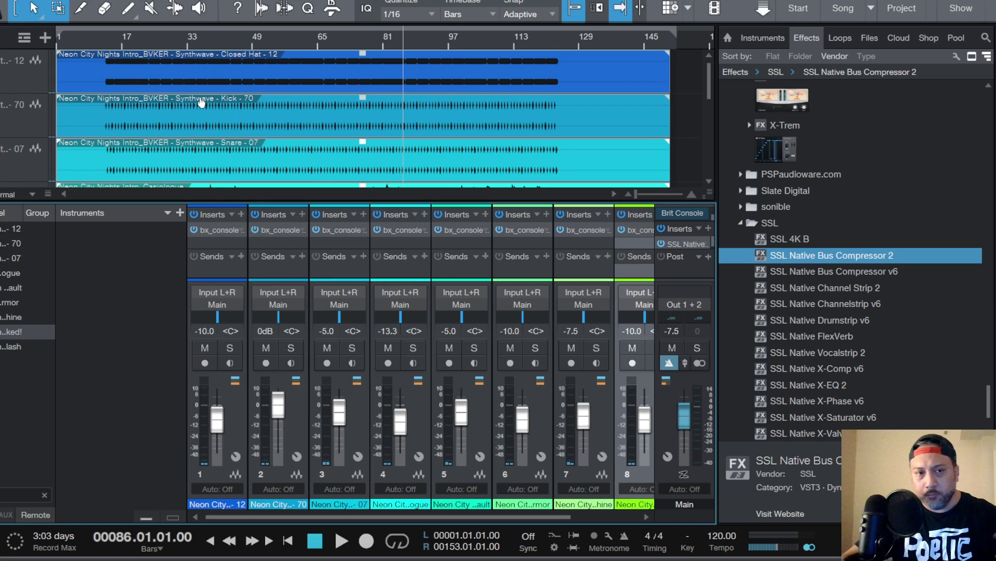
click(0, 0)
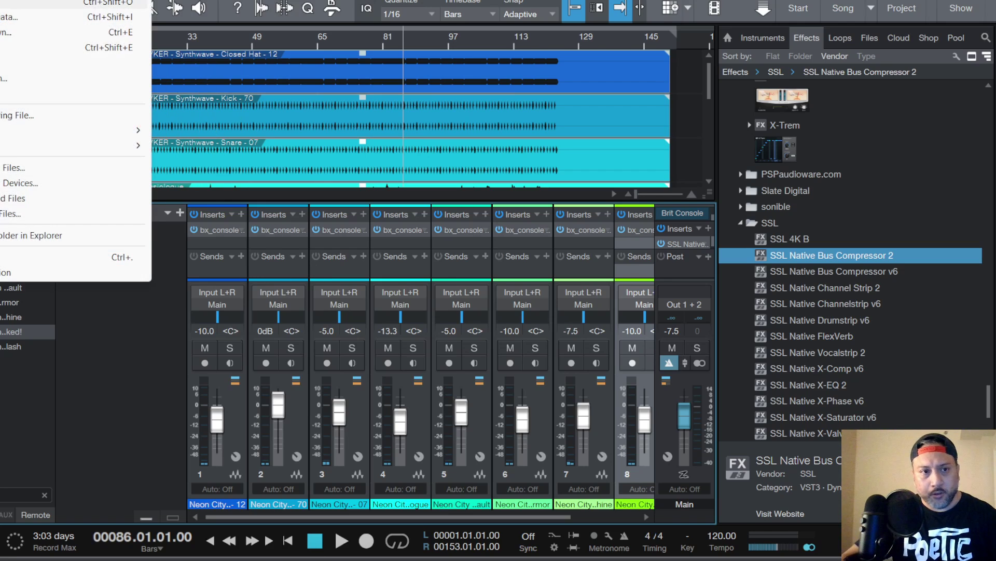
click(143, 372)
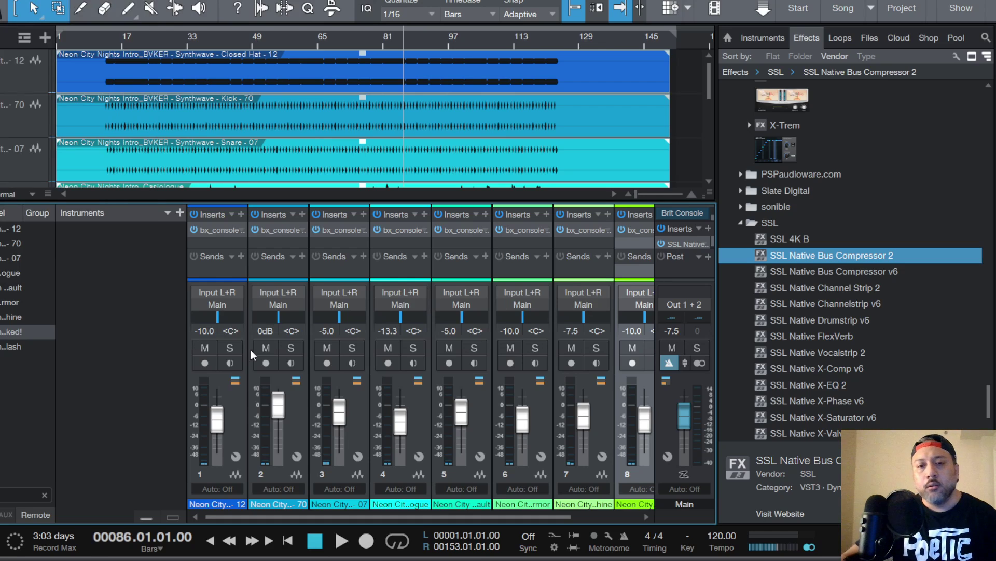
Step: Review the SSL Native Bus Compressor 2 settings on the Main output, close it, and save the song
drag(568, 518, 632, 517)
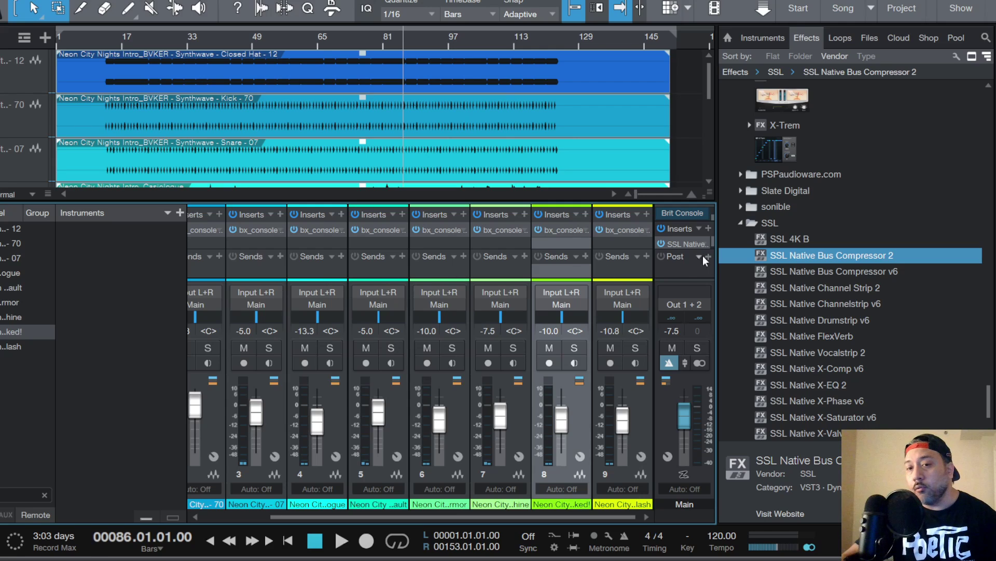
click(684, 242)
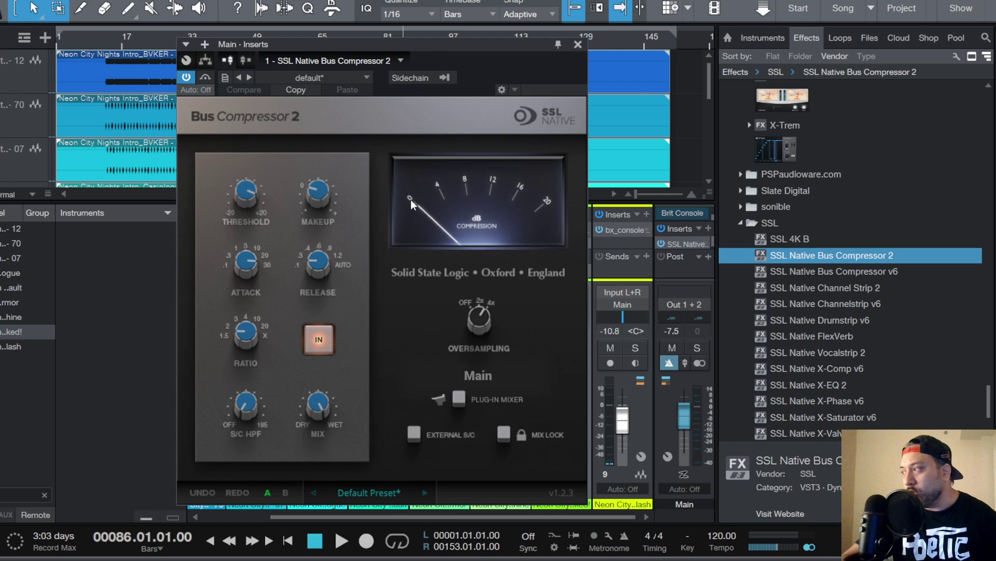
click(578, 46)
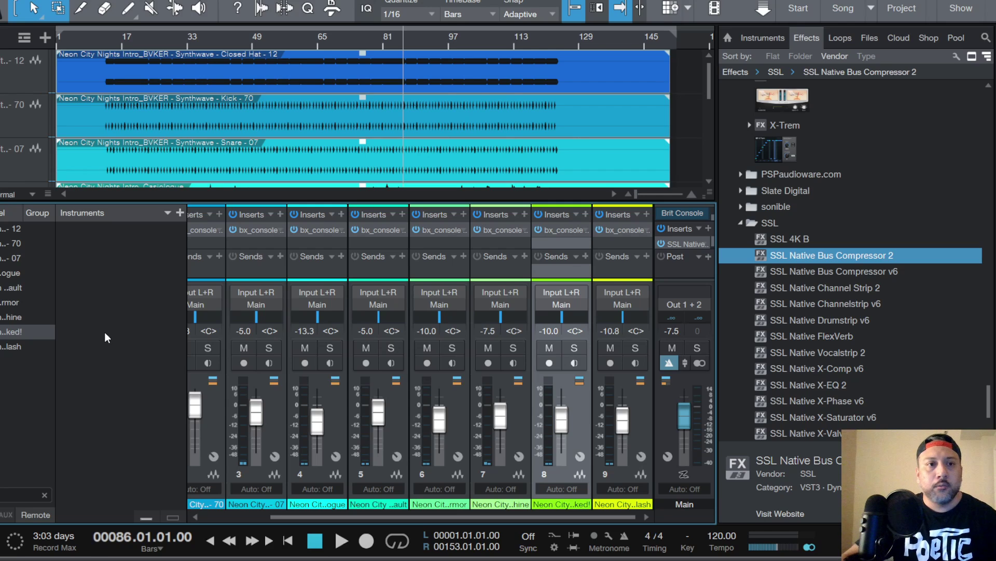
click(1, 1)
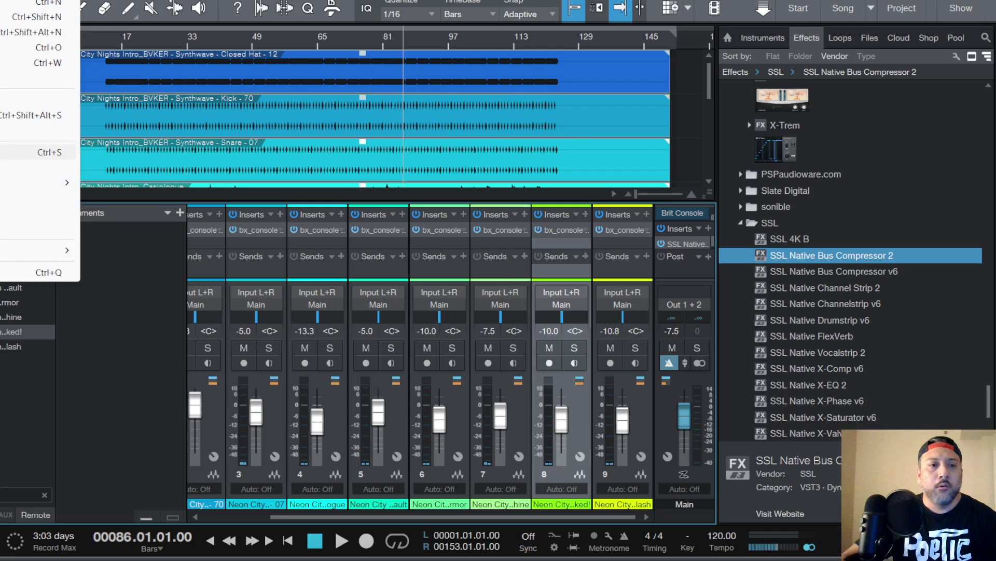
click(4, 152)
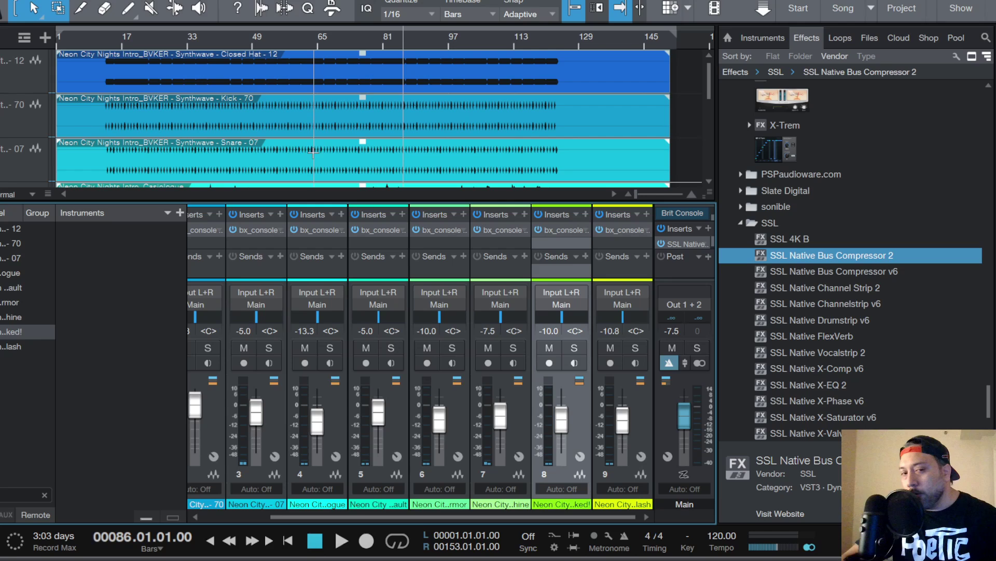
scroll(291, 109, down, 2)
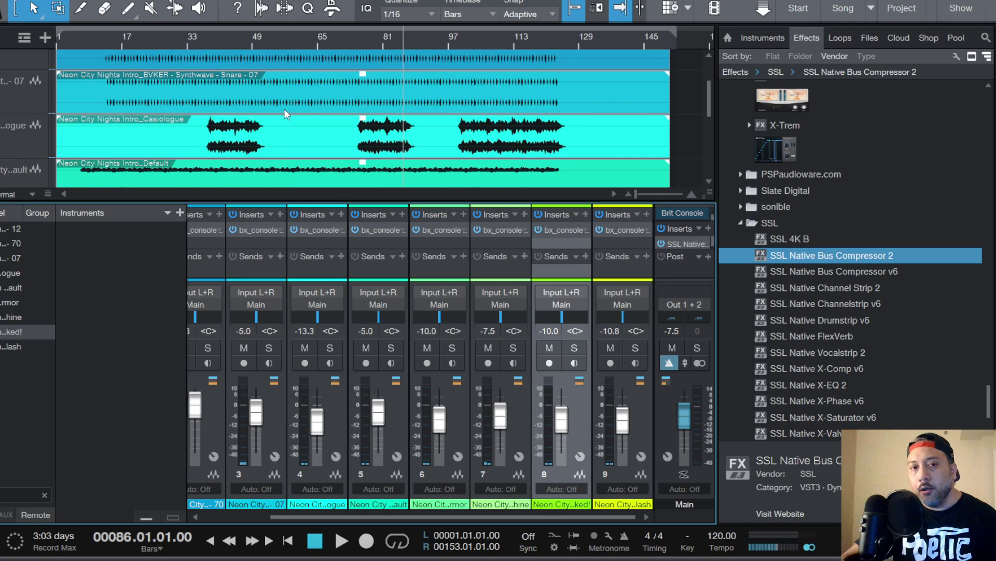
scroll(298, 111, up, 2)
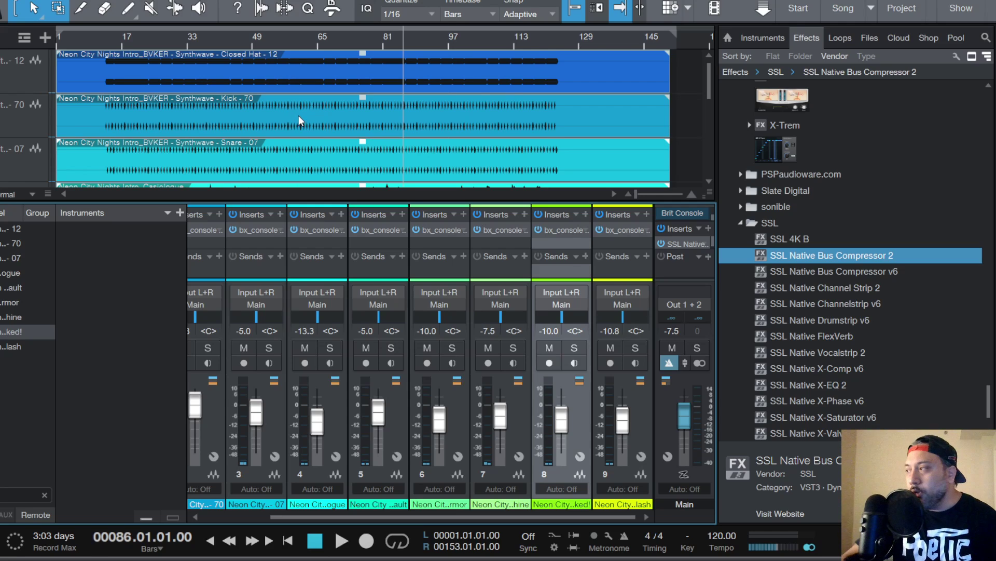
scroll(299, 116, down, 1)
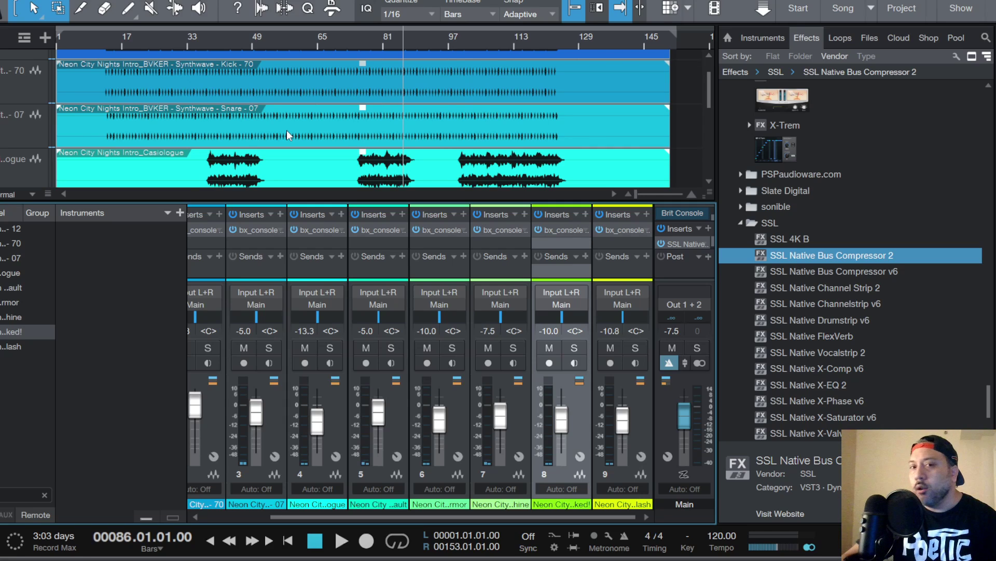
Step: Review the arrangement tracks from Closed Hat down to vybeNoiseSplash, return to the first track, and switch to OBS
scroll(287, 132, up, 1)
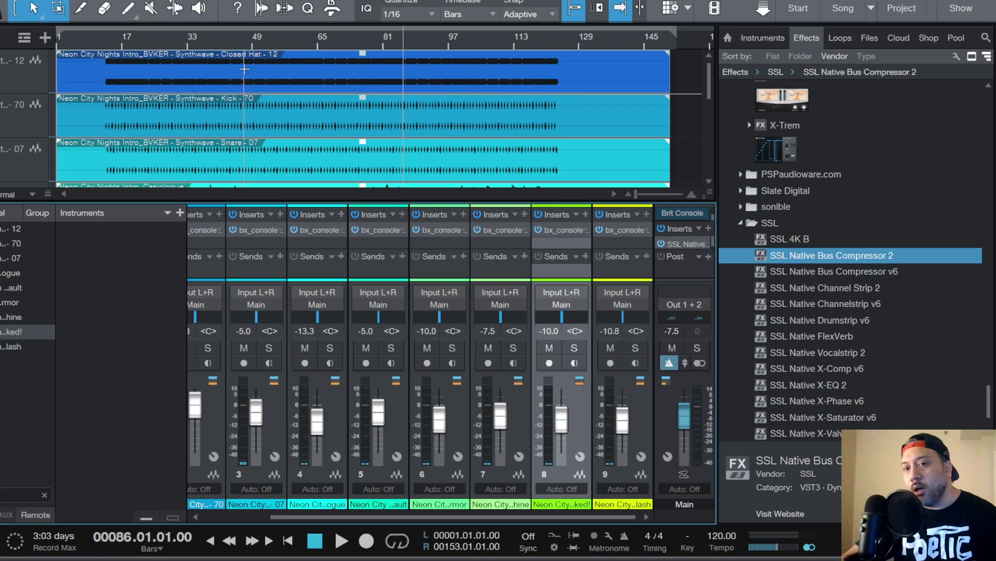
scroll(300, 81, down, 5)
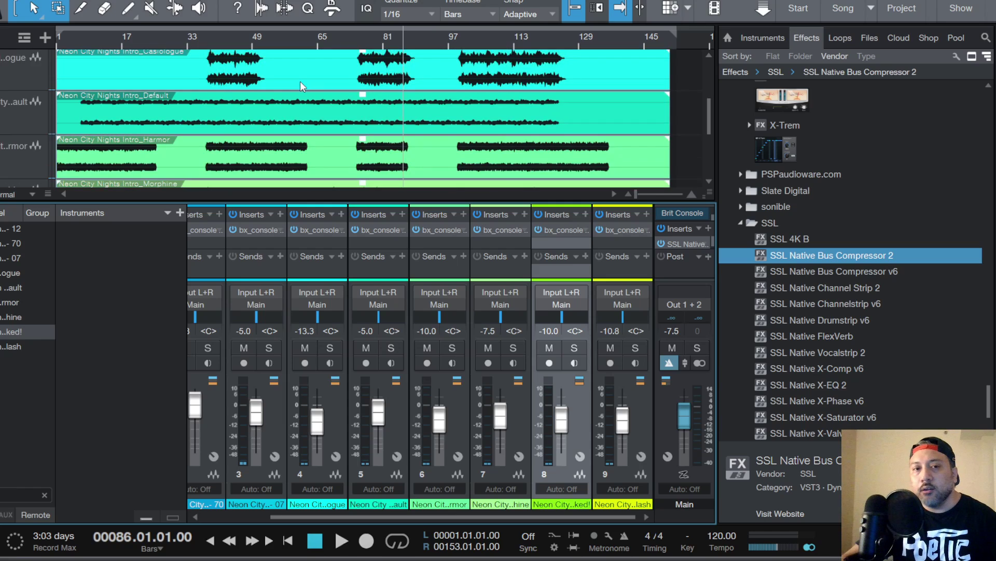
scroll(288, 83, up, 4)
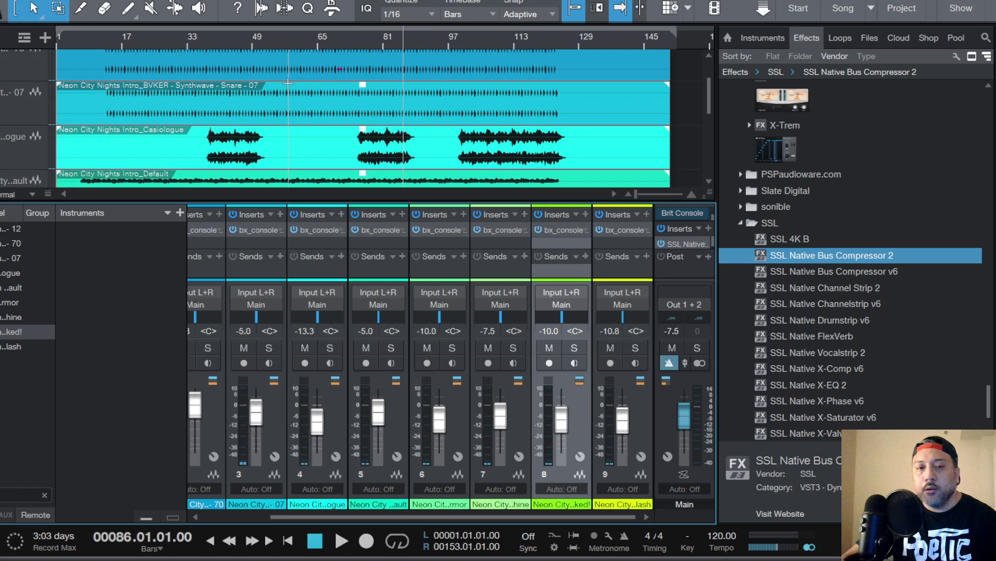
scroll(287, 84, up, 1)
scroll(286, 86, down, 3)
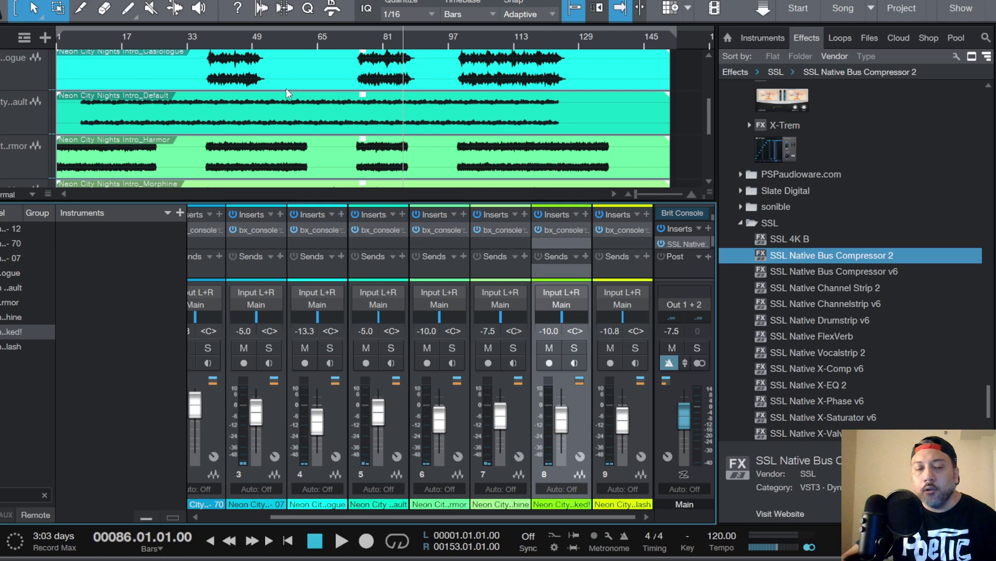
scroll(285, 89, down, 4)
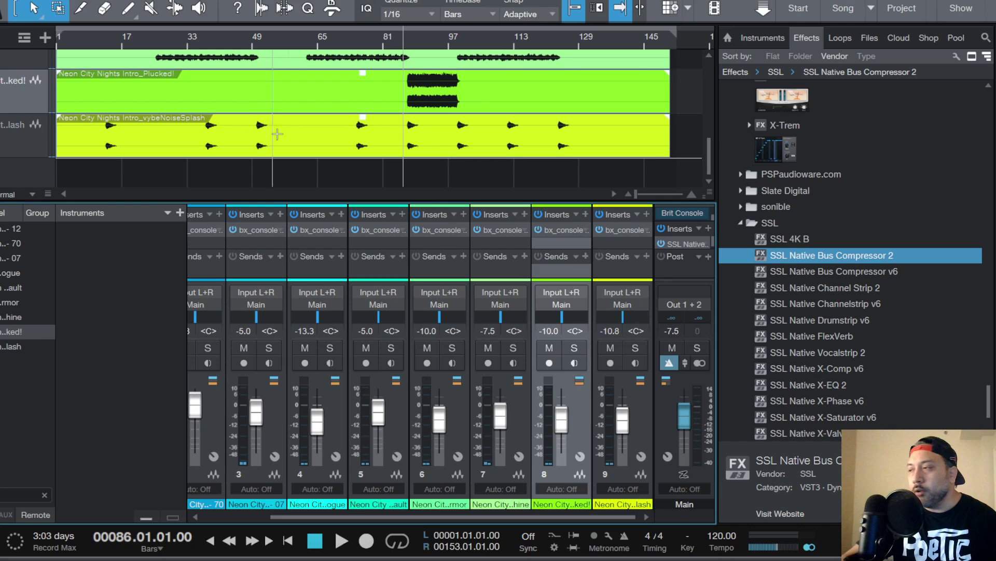
scroll(301, 141, up, 2)
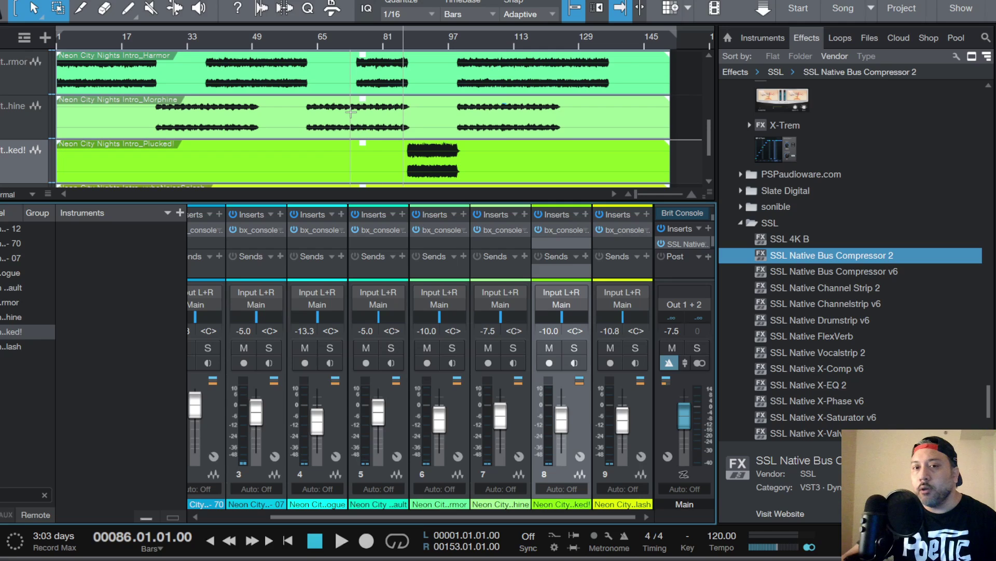
scroll(351, 110, up, 5)
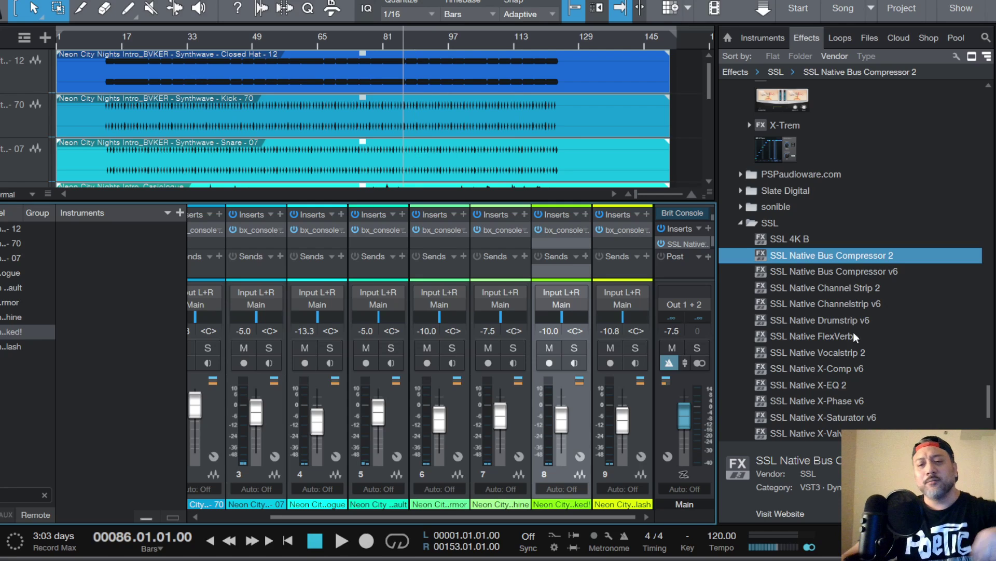
click(747, 560)
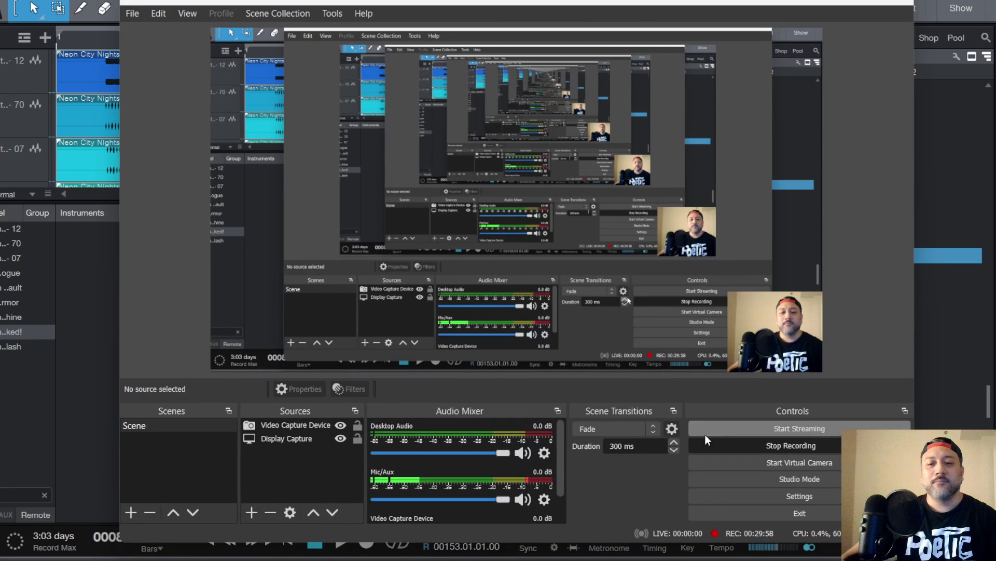